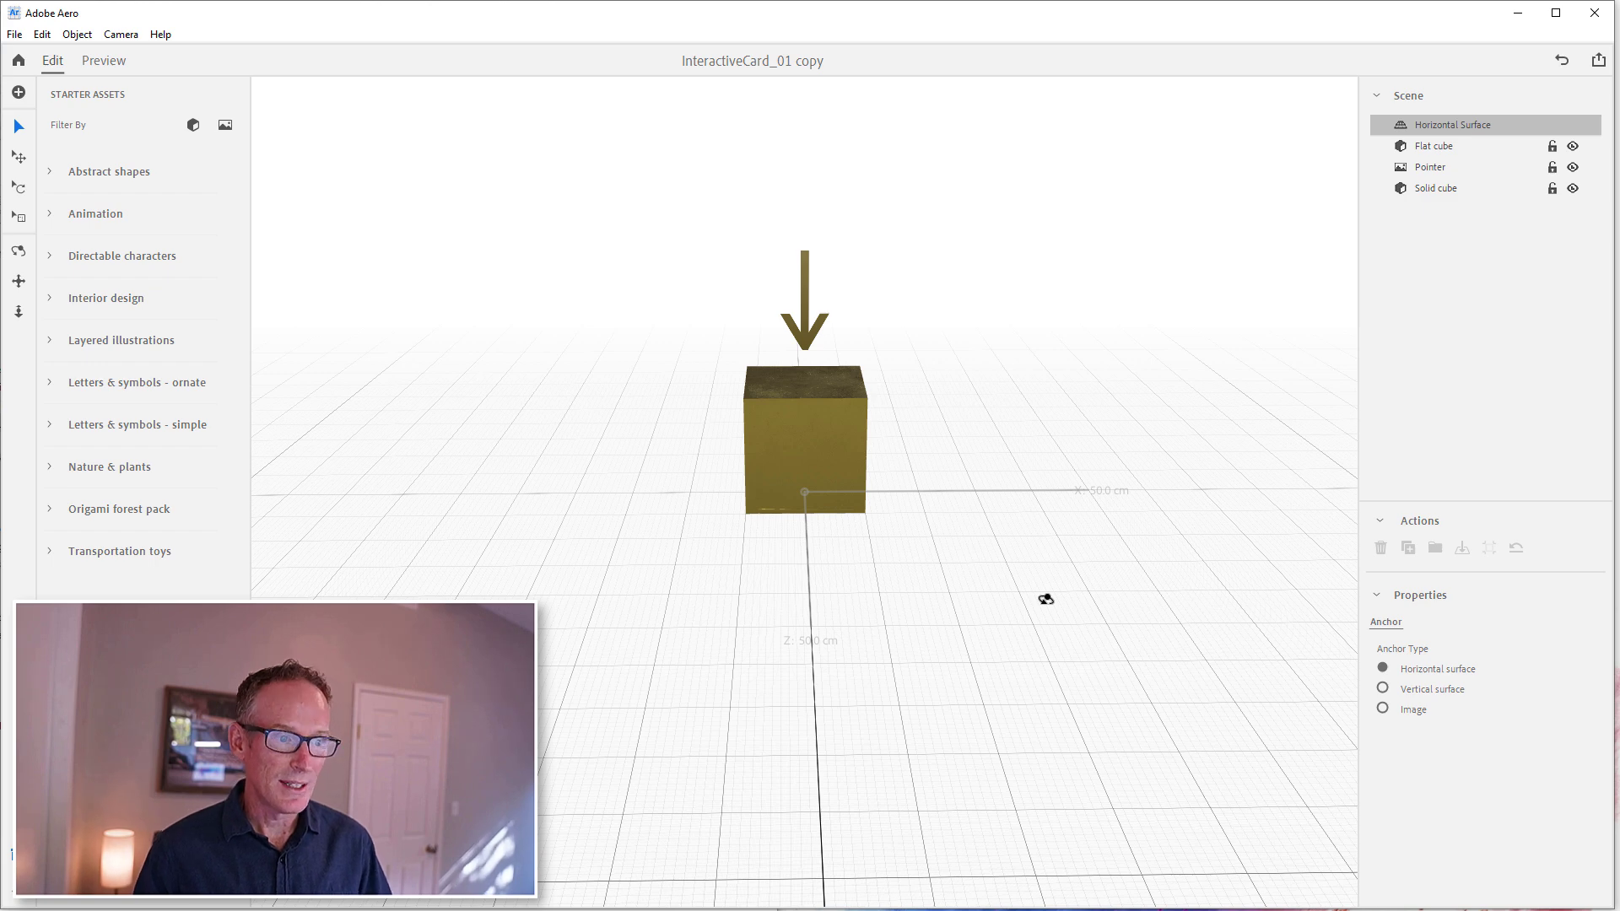
Test the scene's interaction in preview by triggering the solid cube, and return to edit mode.
{"action": "right_click_drag", "start_coordinate": [1010, 540], "coordinate": [1016, 481]}
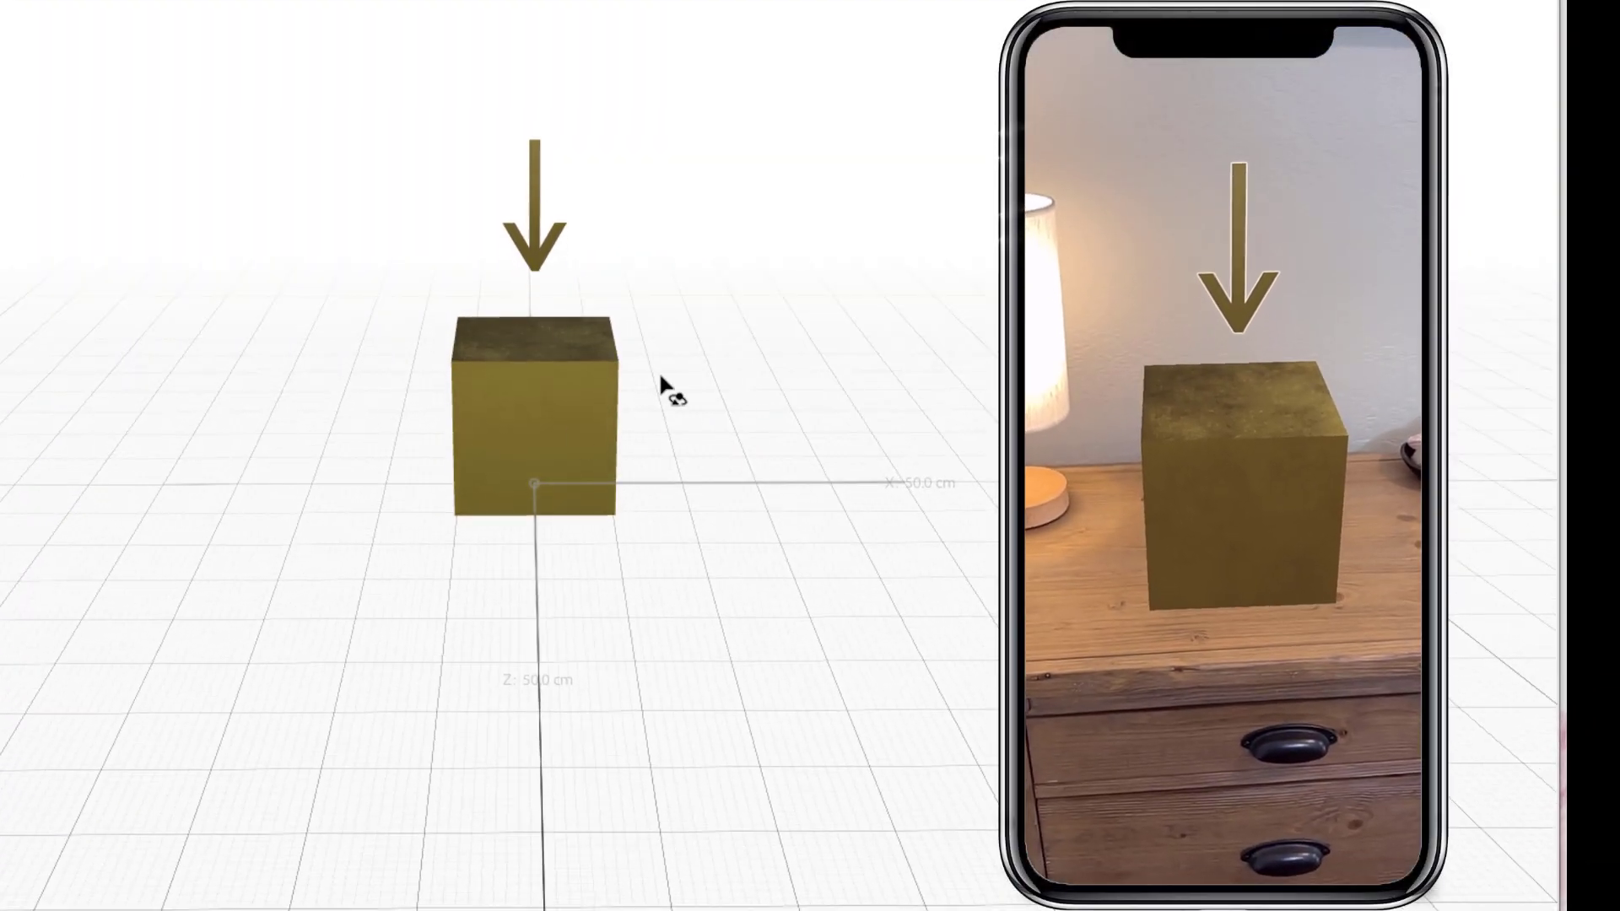
{"action": "mouse_move", "coordinate": [662, 383]}
{"action": "left_mouse_down"}
{"action": "mouse_move", "coordinate": [782, 393]}
{"action": "mouse_move", "coordinate": [574, 394]}
{"action": "left_mouse_up"}
{"action": "left_click", "coordinate": [574, 393]}
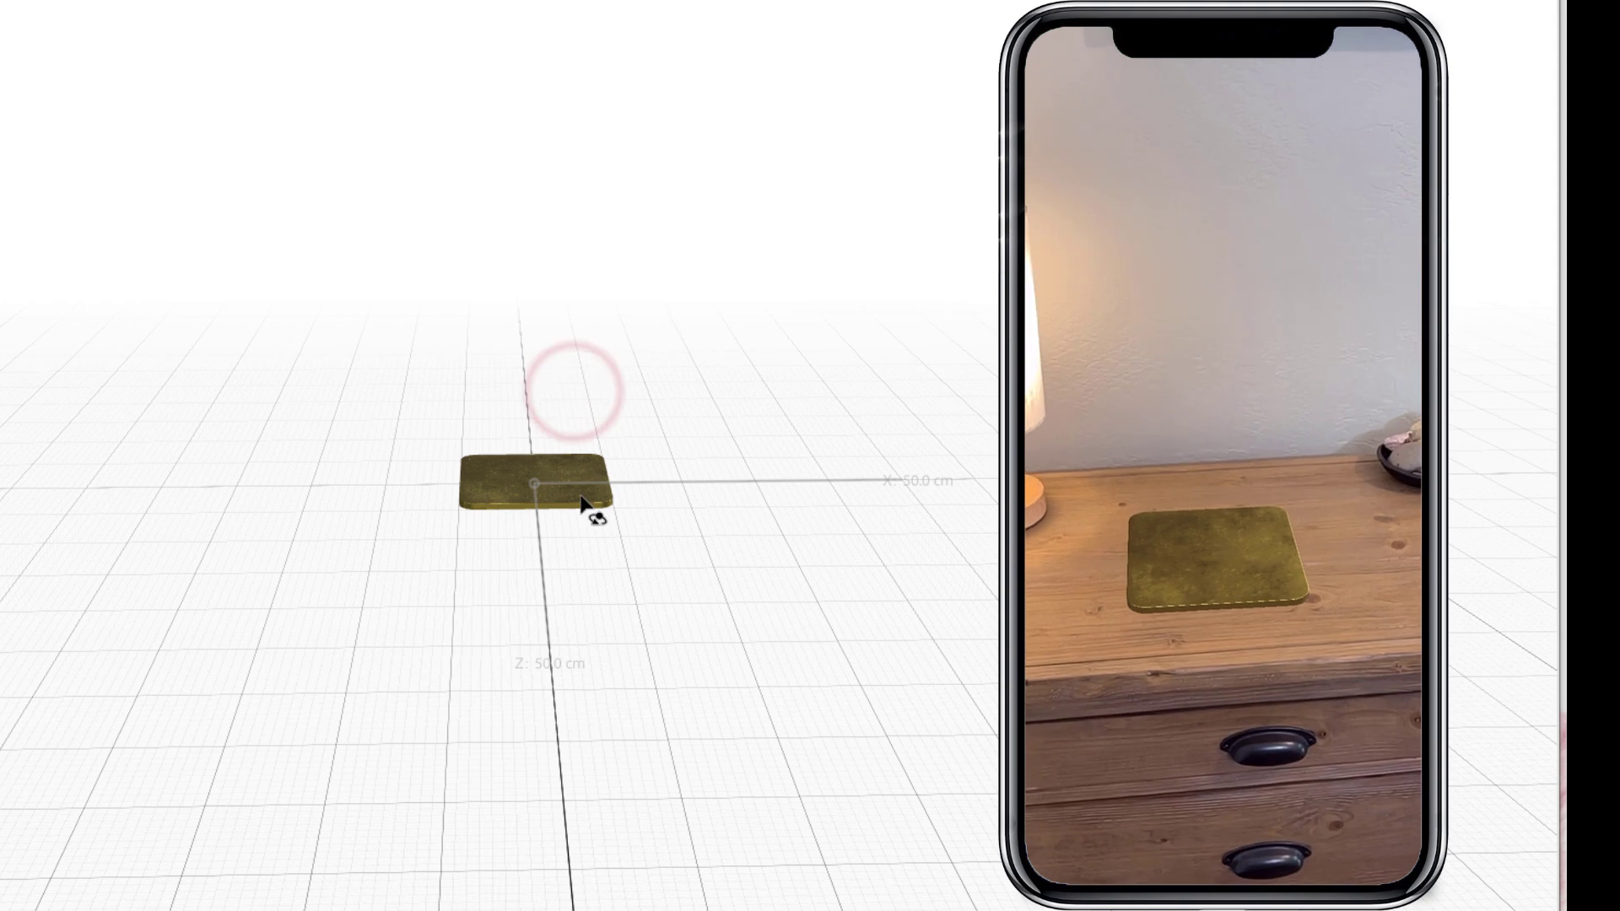
{"action": "left_click_drag", "start_coordinate": [536, 644], "coordinate": [548, 456]}
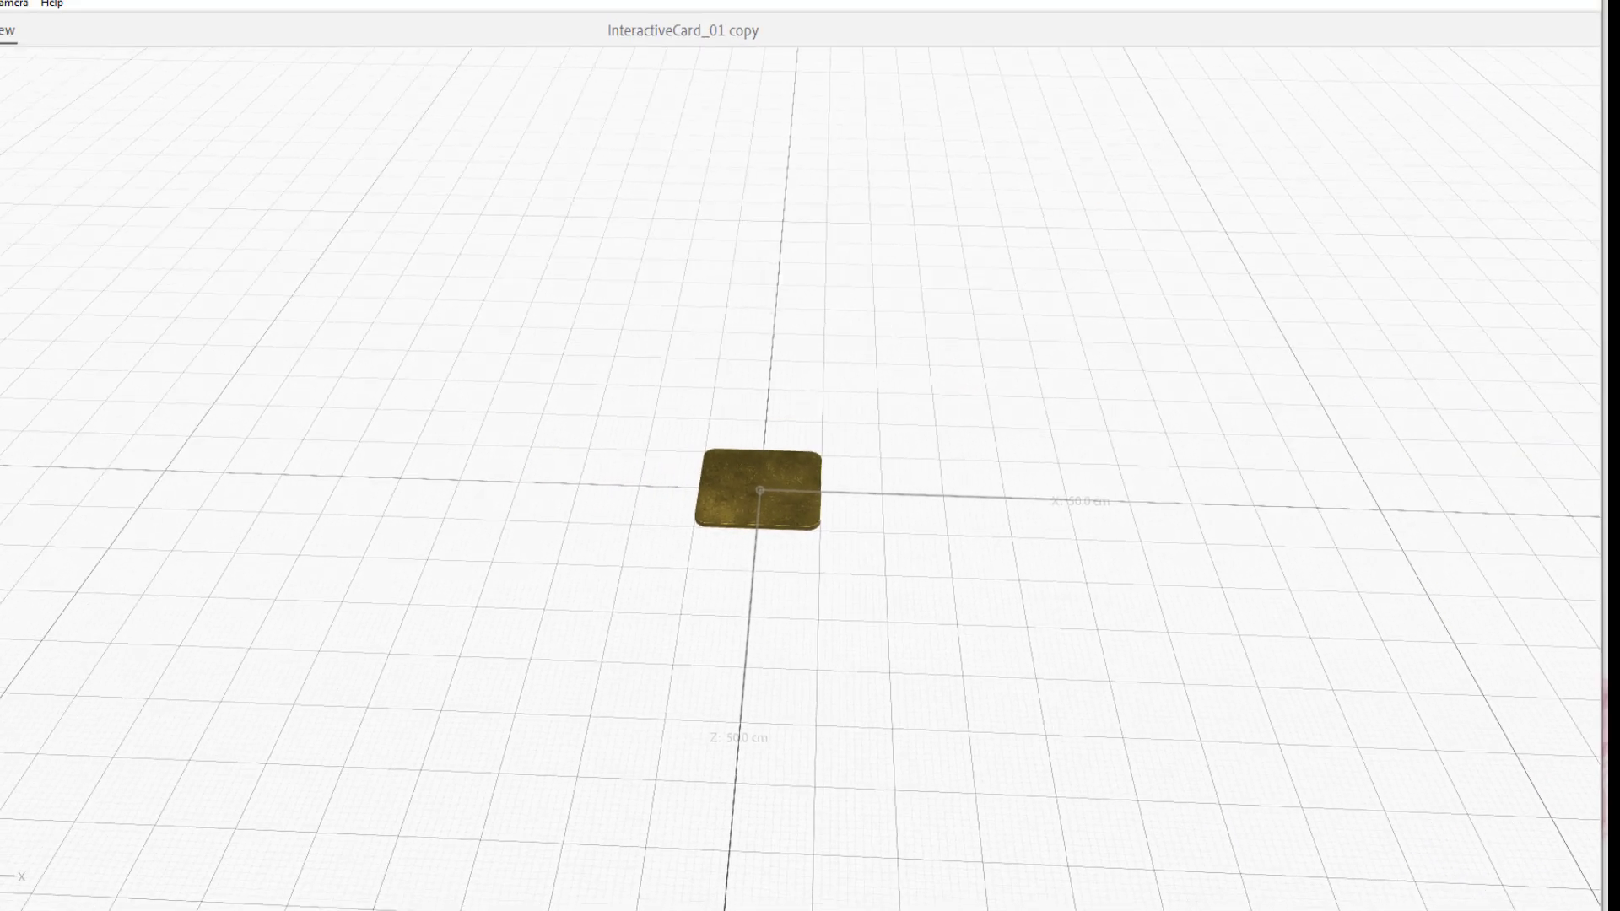
{"action": "left_click", "coordinate": [59, 73]}
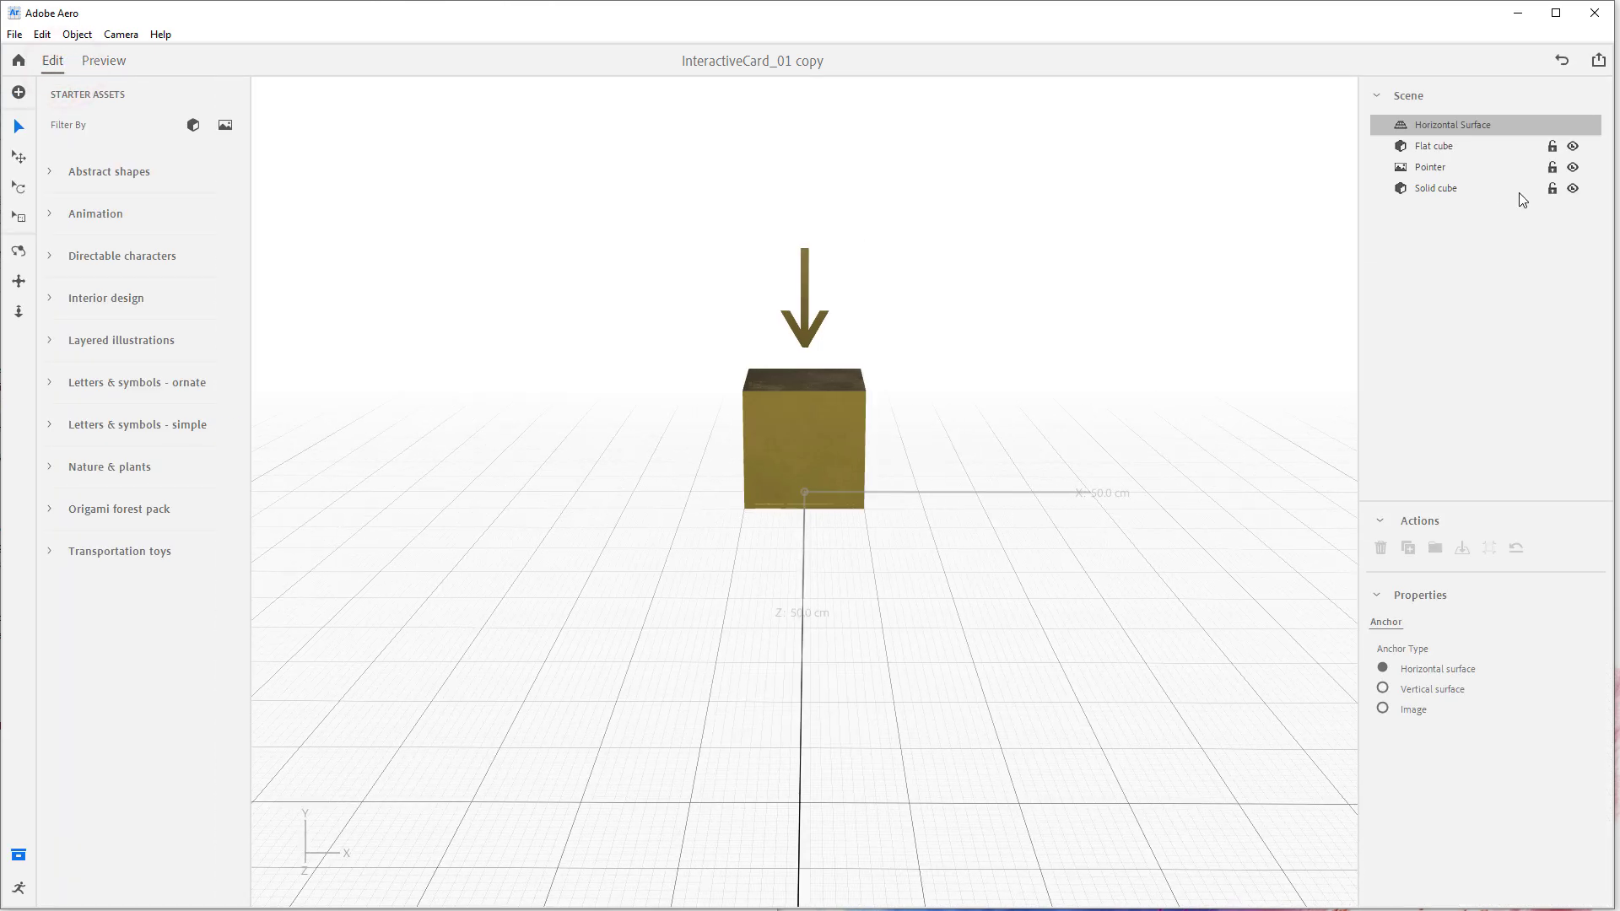
Hide the solid cube and the Pointer arrow so that only the flat cube is shown.
{"action": "left_click", "coordinate": [1432, 189]}
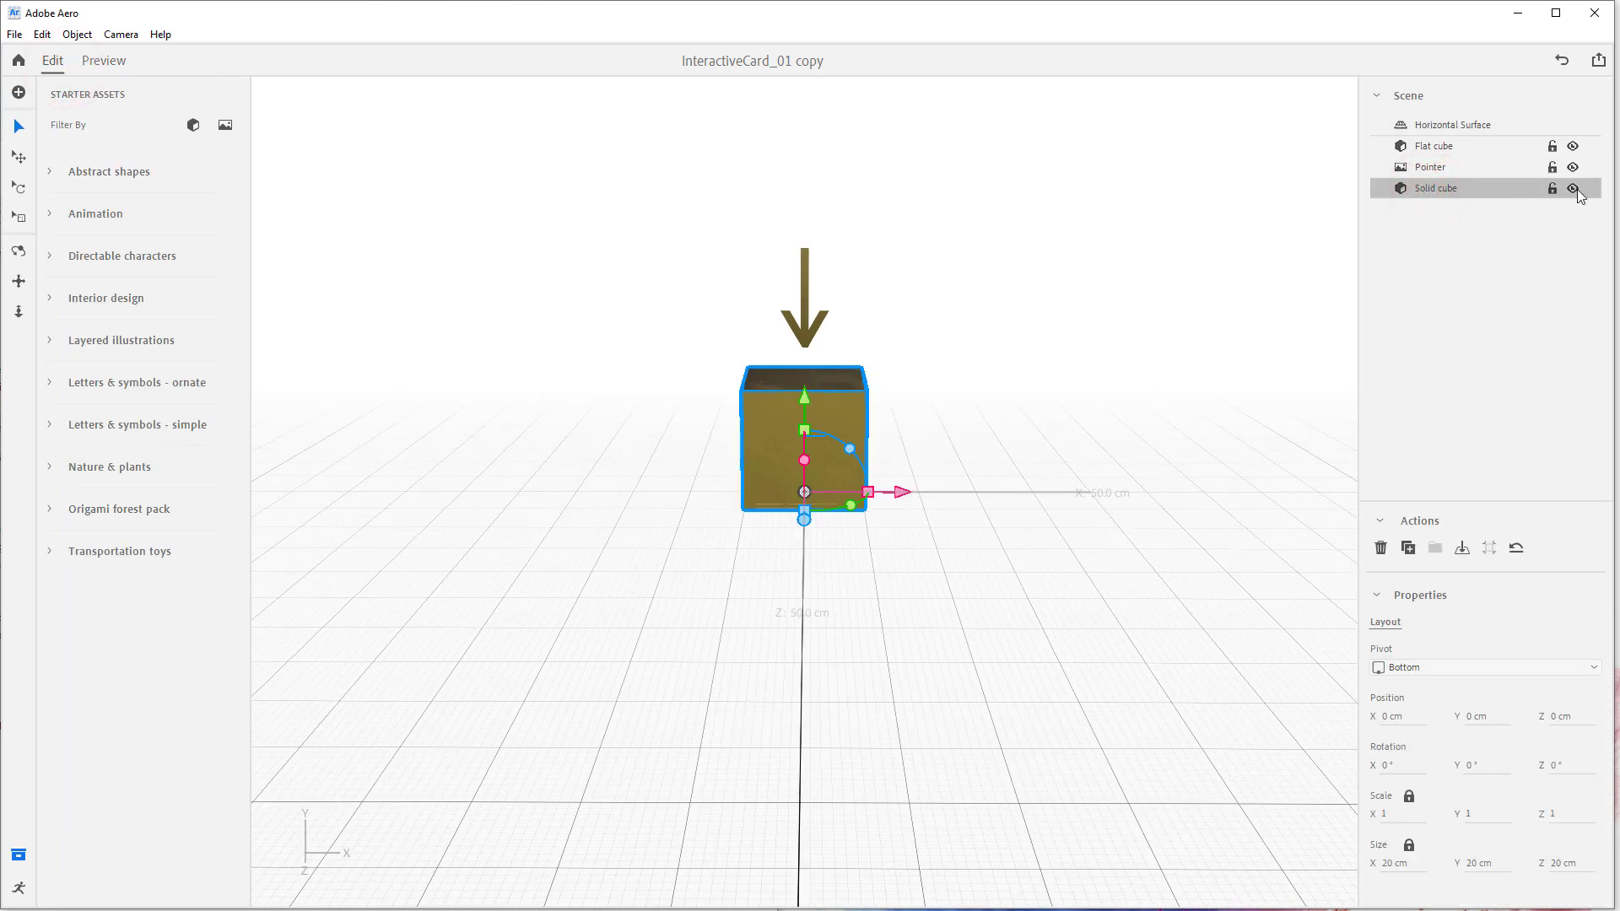
{"action": "left_click", "coordinate": [1575, 189]}
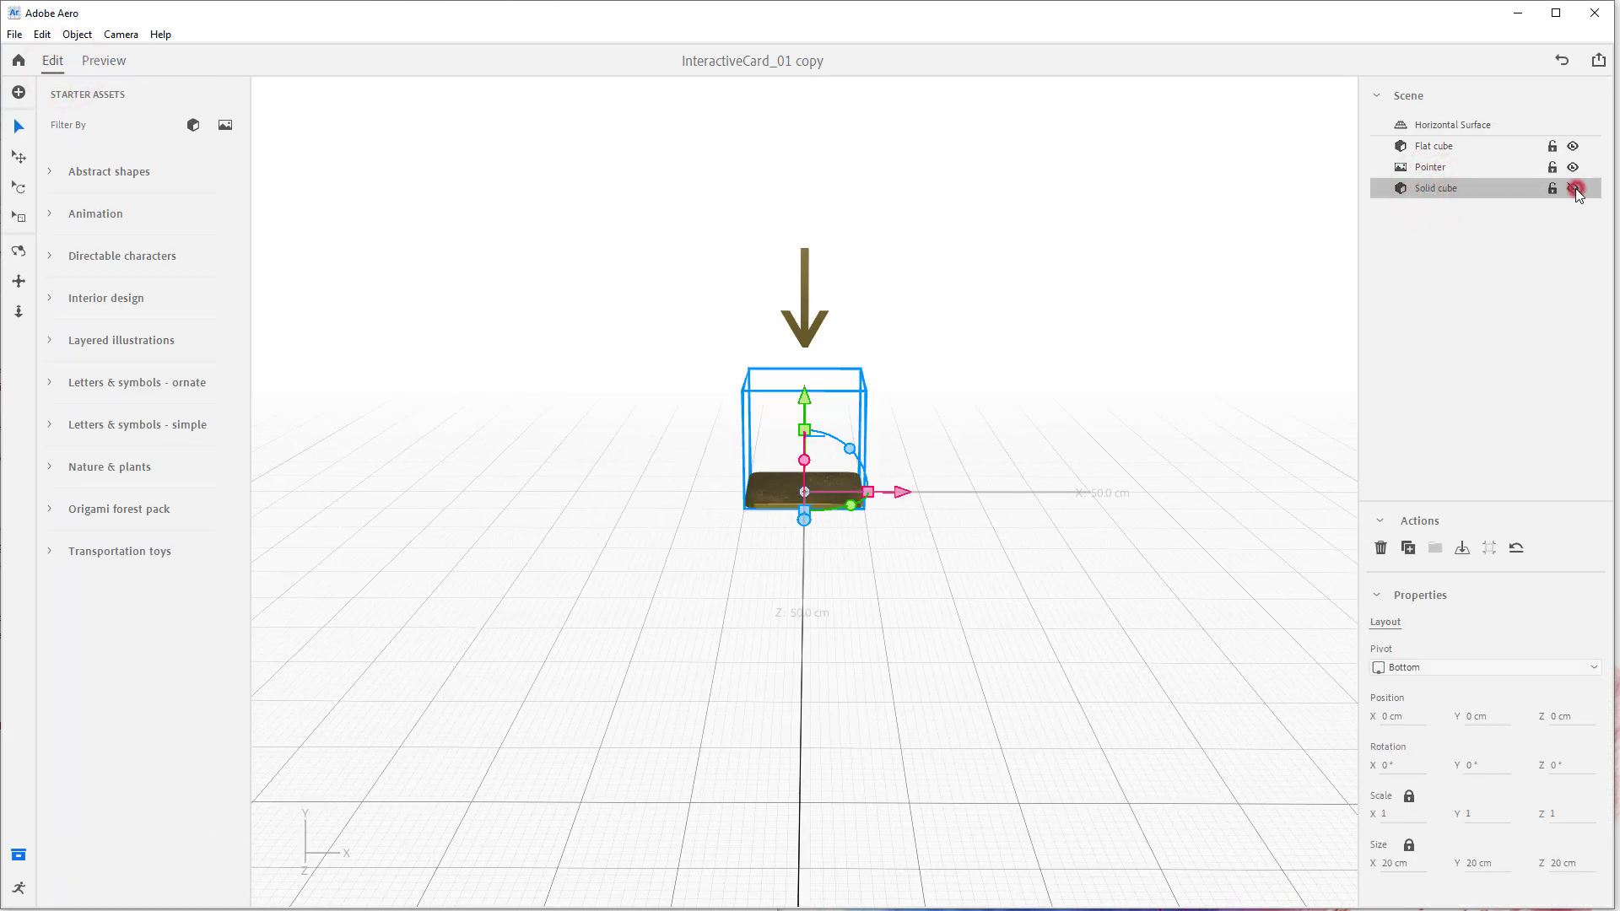
{"action": "left_click", "coordinate": [1003, 503]}
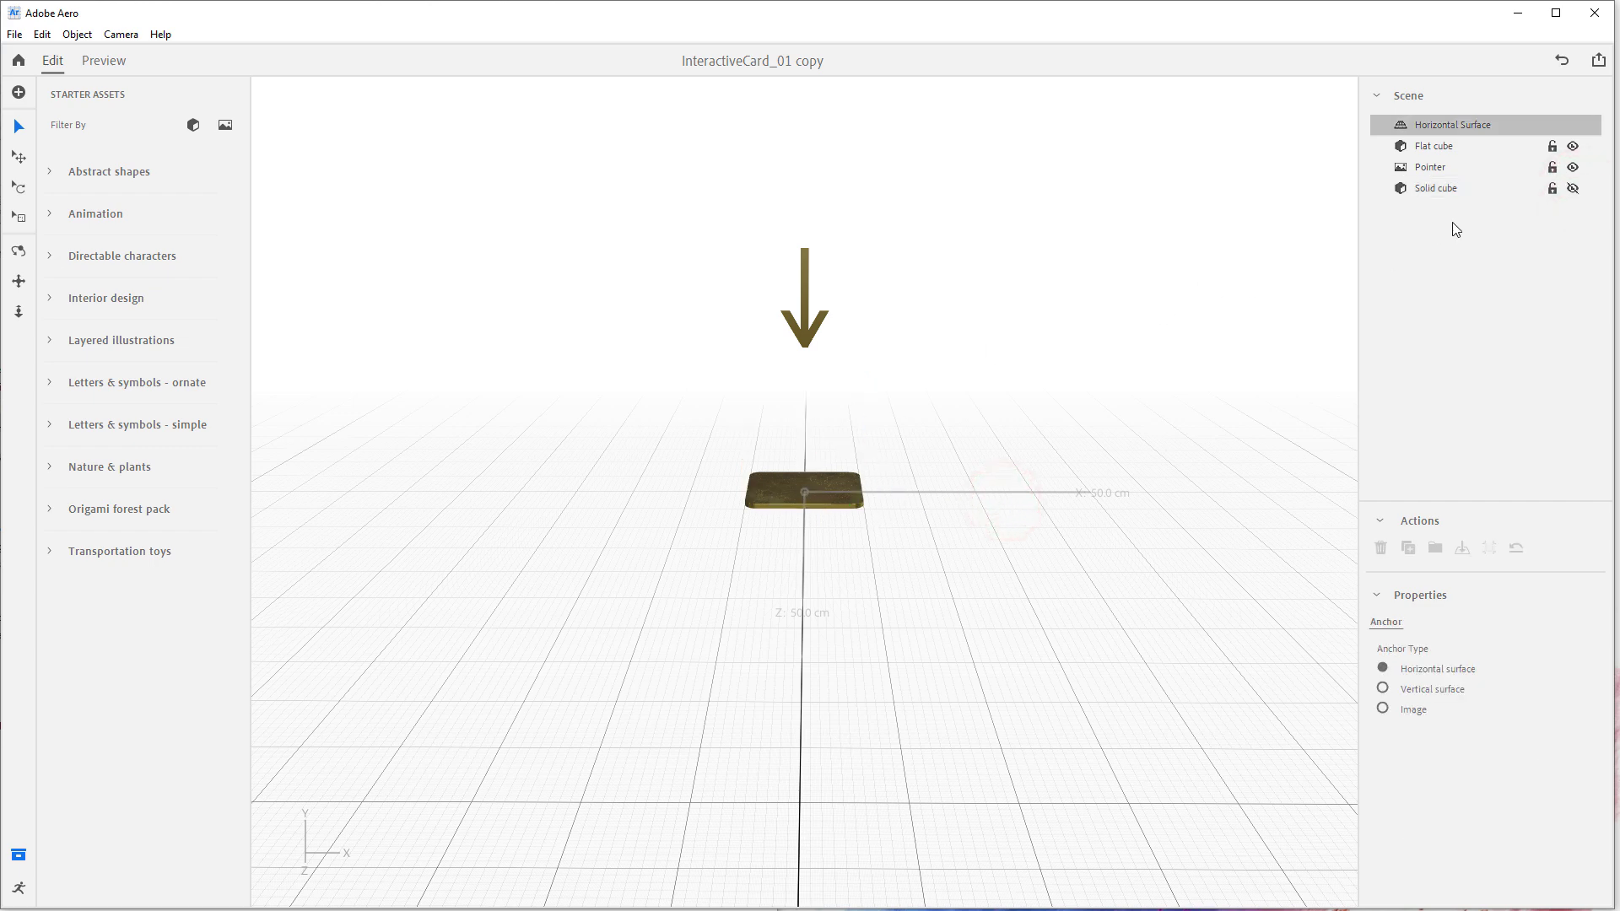
{"action": "left_click", "coordinate": [1575, 167]}
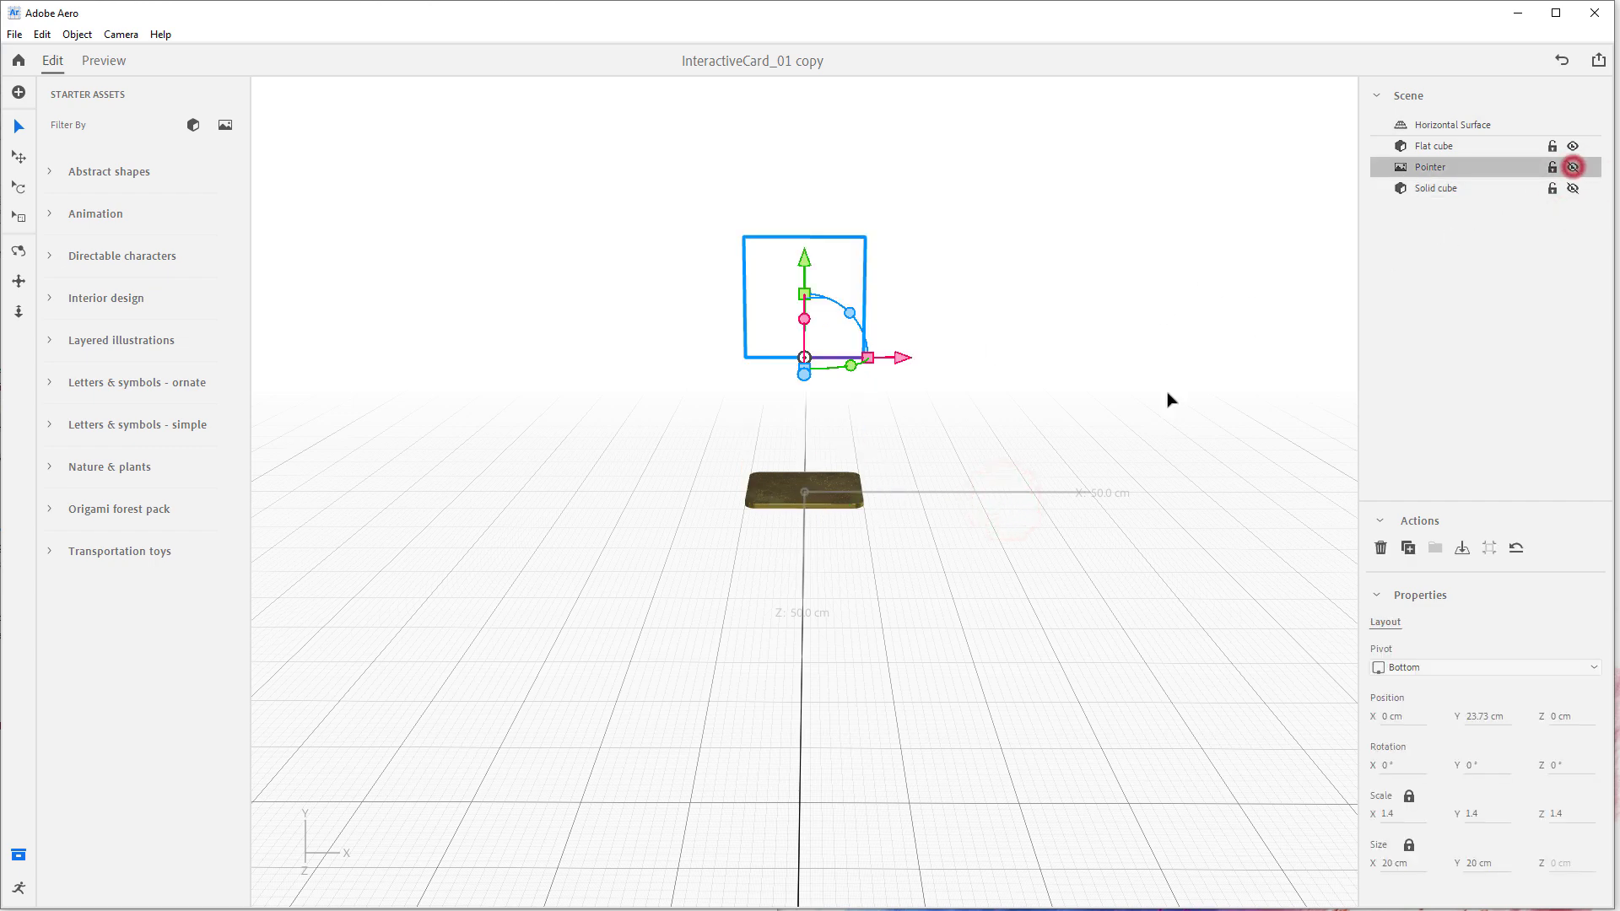
{"action": "left_click", "coordinate": [1006, 379]}
Frame the flat cube and add the pine tree from the Nature & plants starter assets.
{"action": "key", "text": "shift+f"}
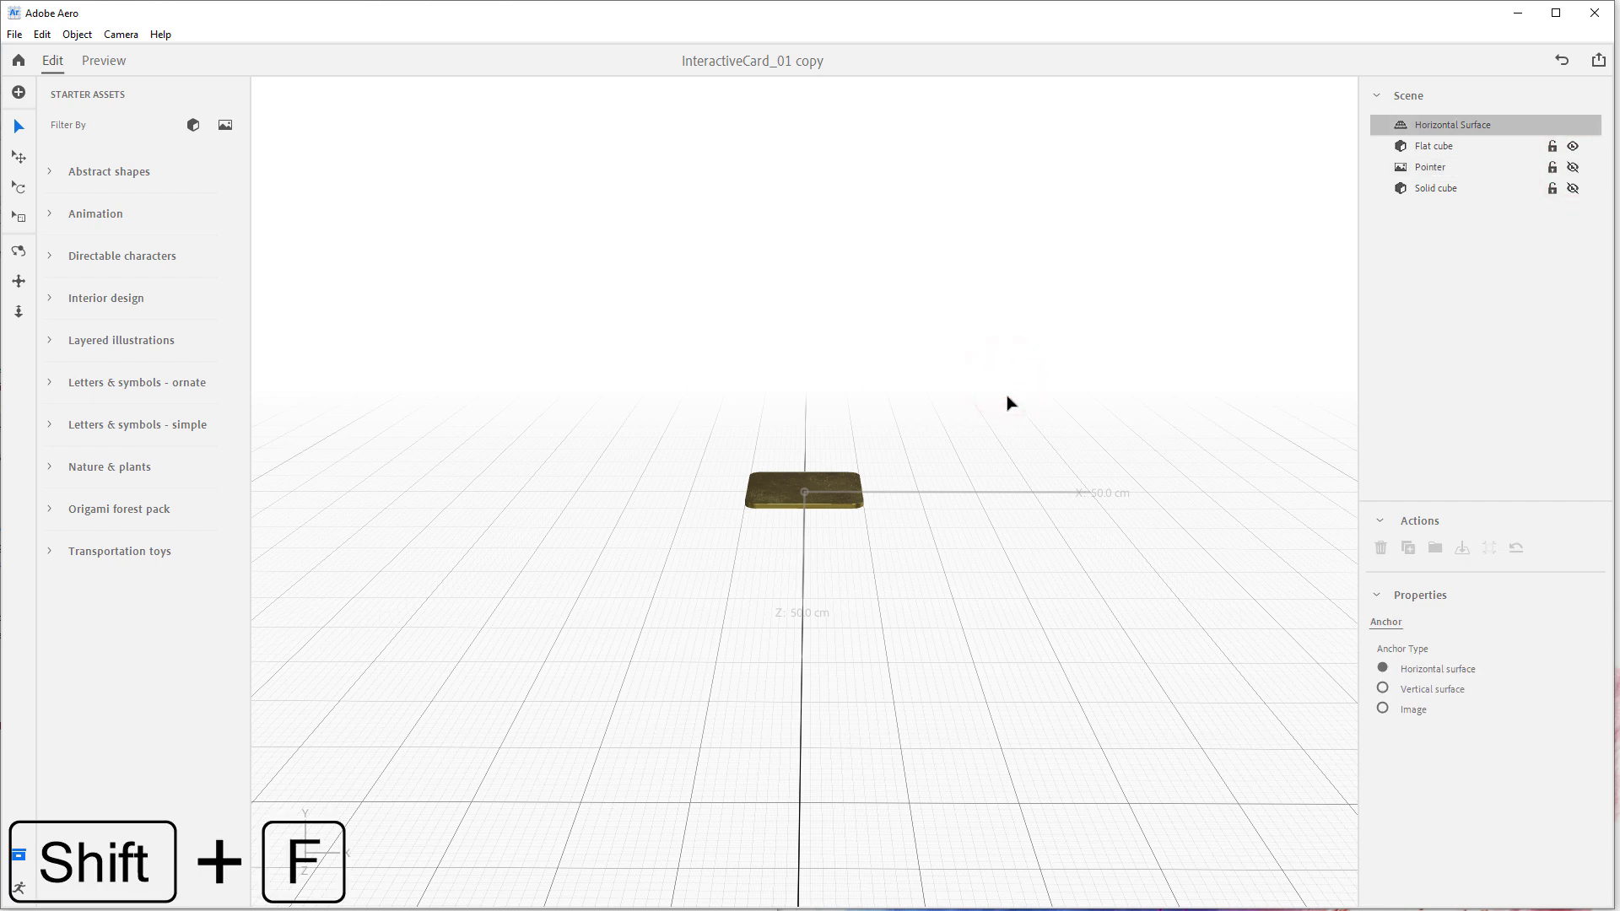
{"action": "right_click_drag", "start_coordinate": [916, 525], "coordinate": [913, 510]}
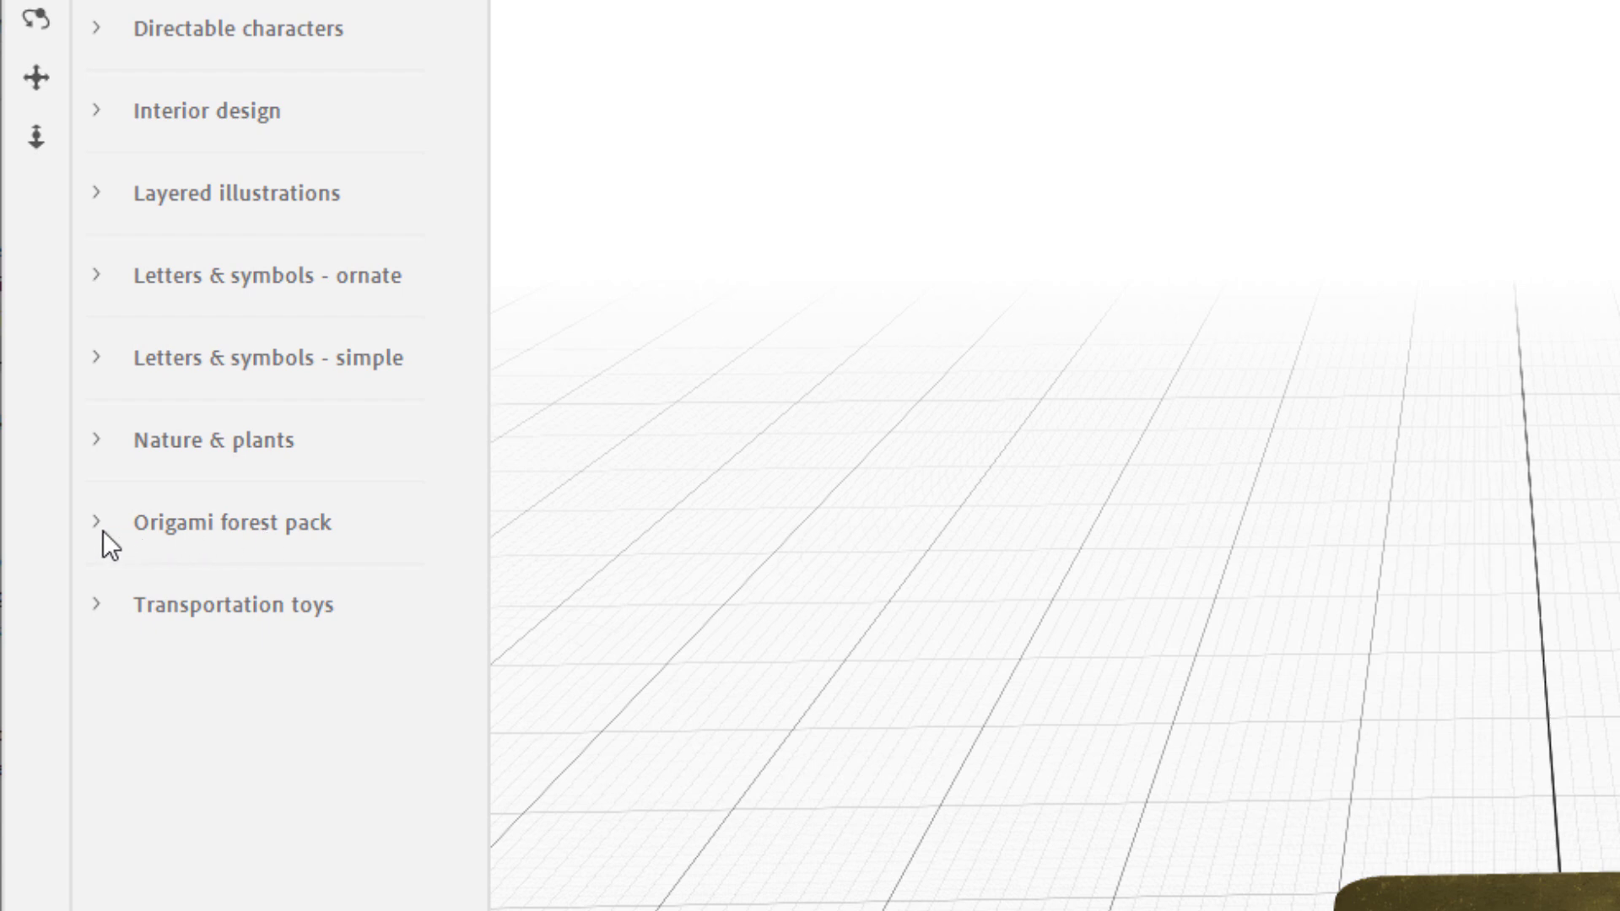
{"action": "left_click", "coordinate": [95, 524]}
{"action": "scroll", "coordinate": [265, 544], "scroll_direction": "down", "scroll_amount": 4}
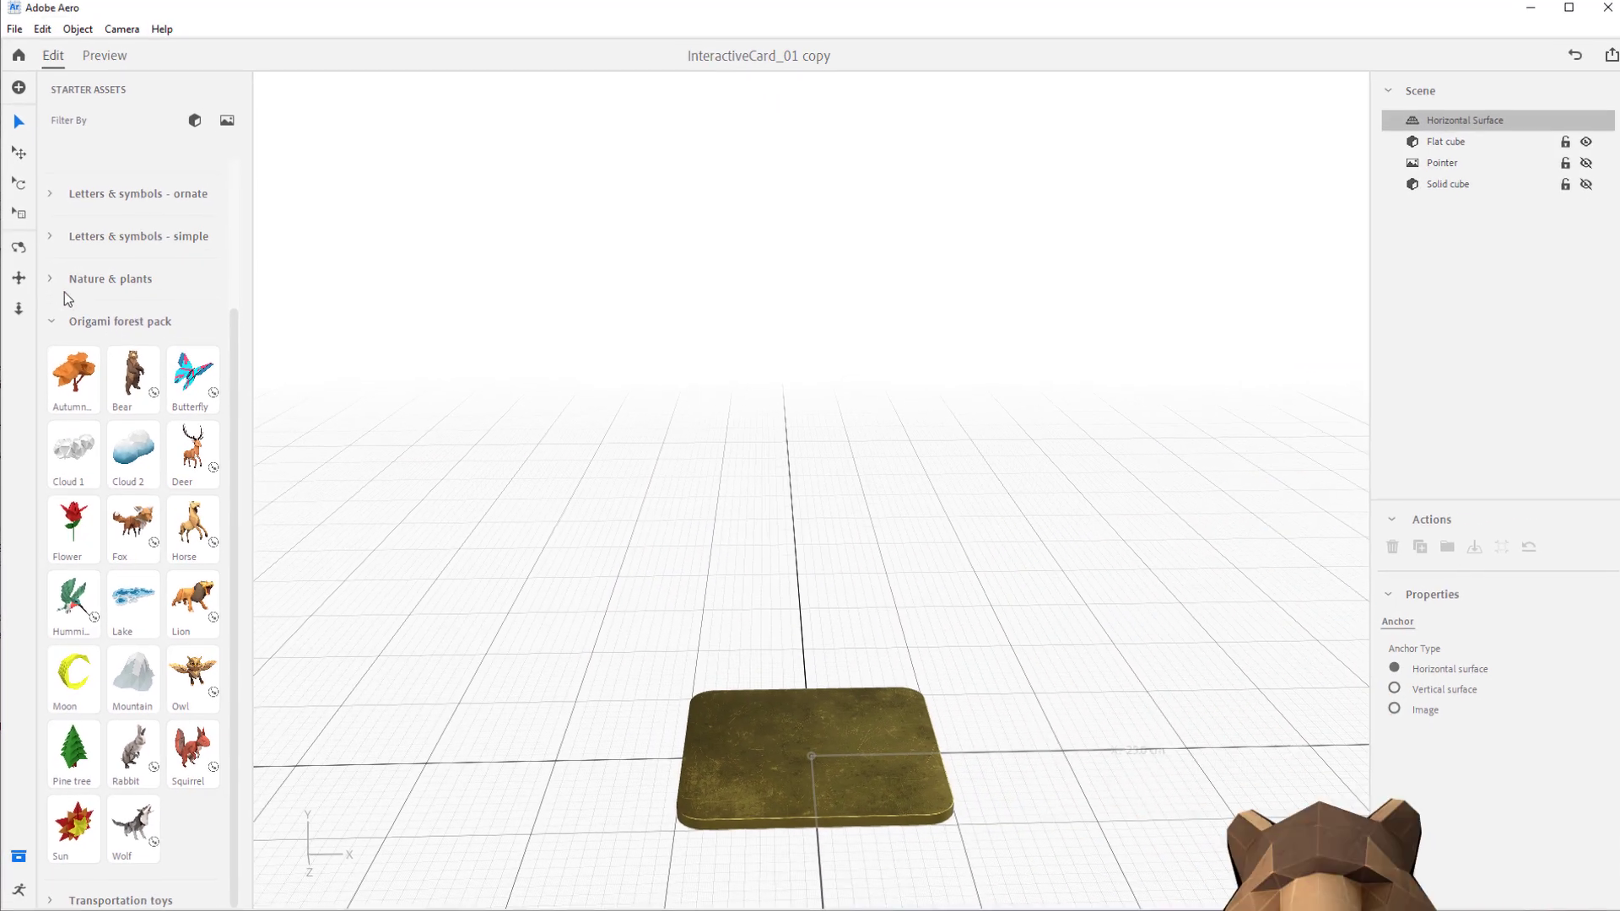
{"action": "left_click", "coordinate": [52, 284]}
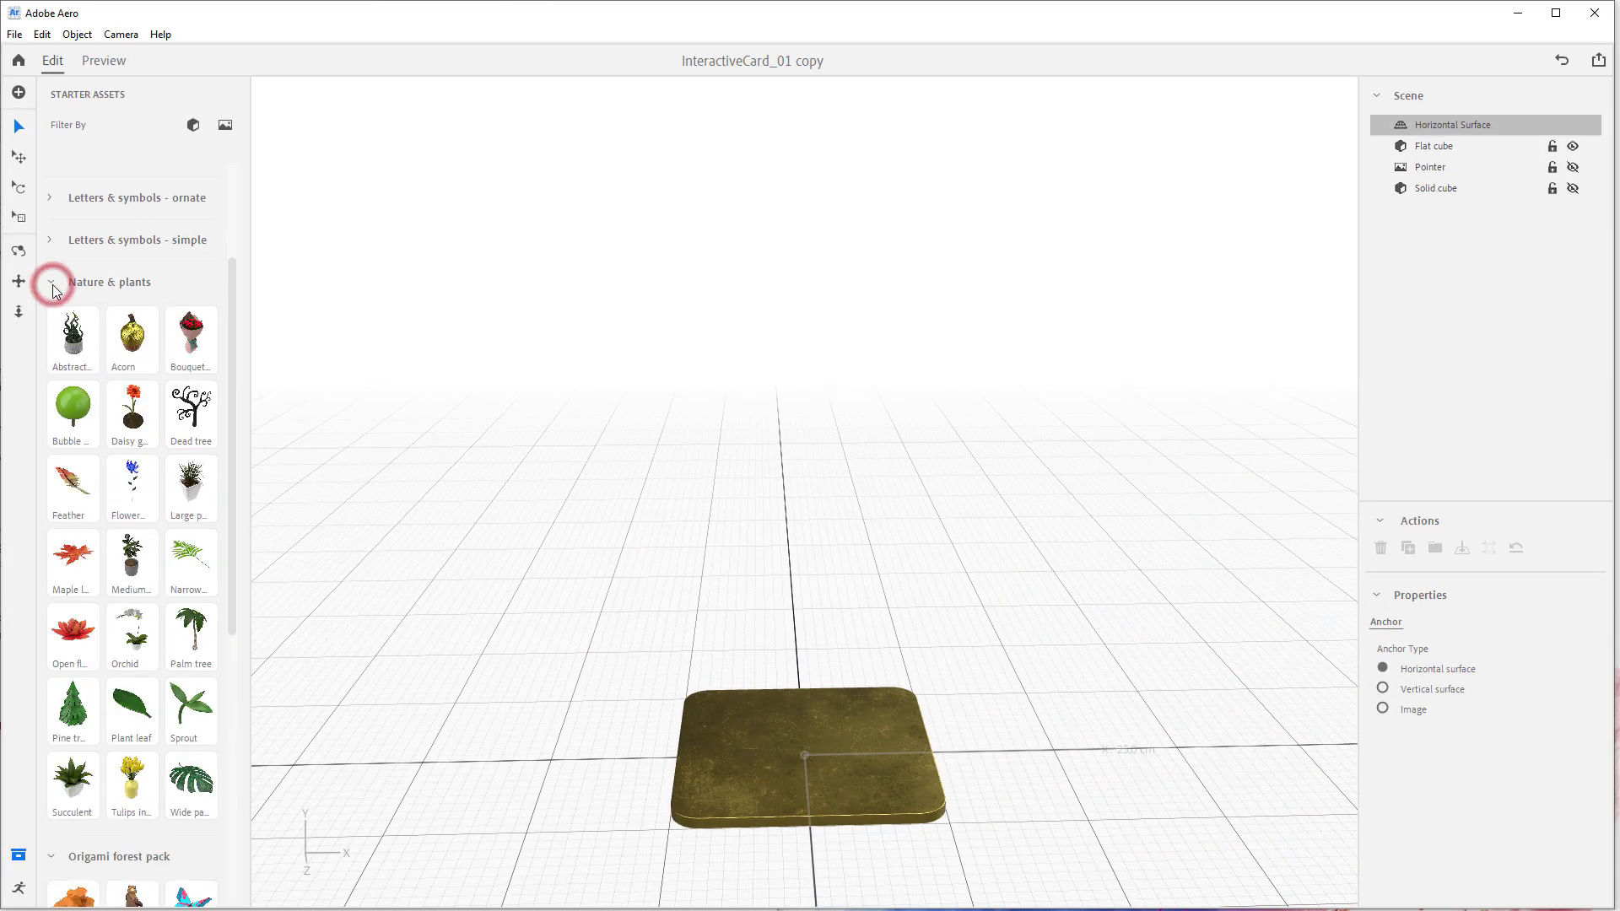
{"action": "left_click", "coordinate": [72, 709]}
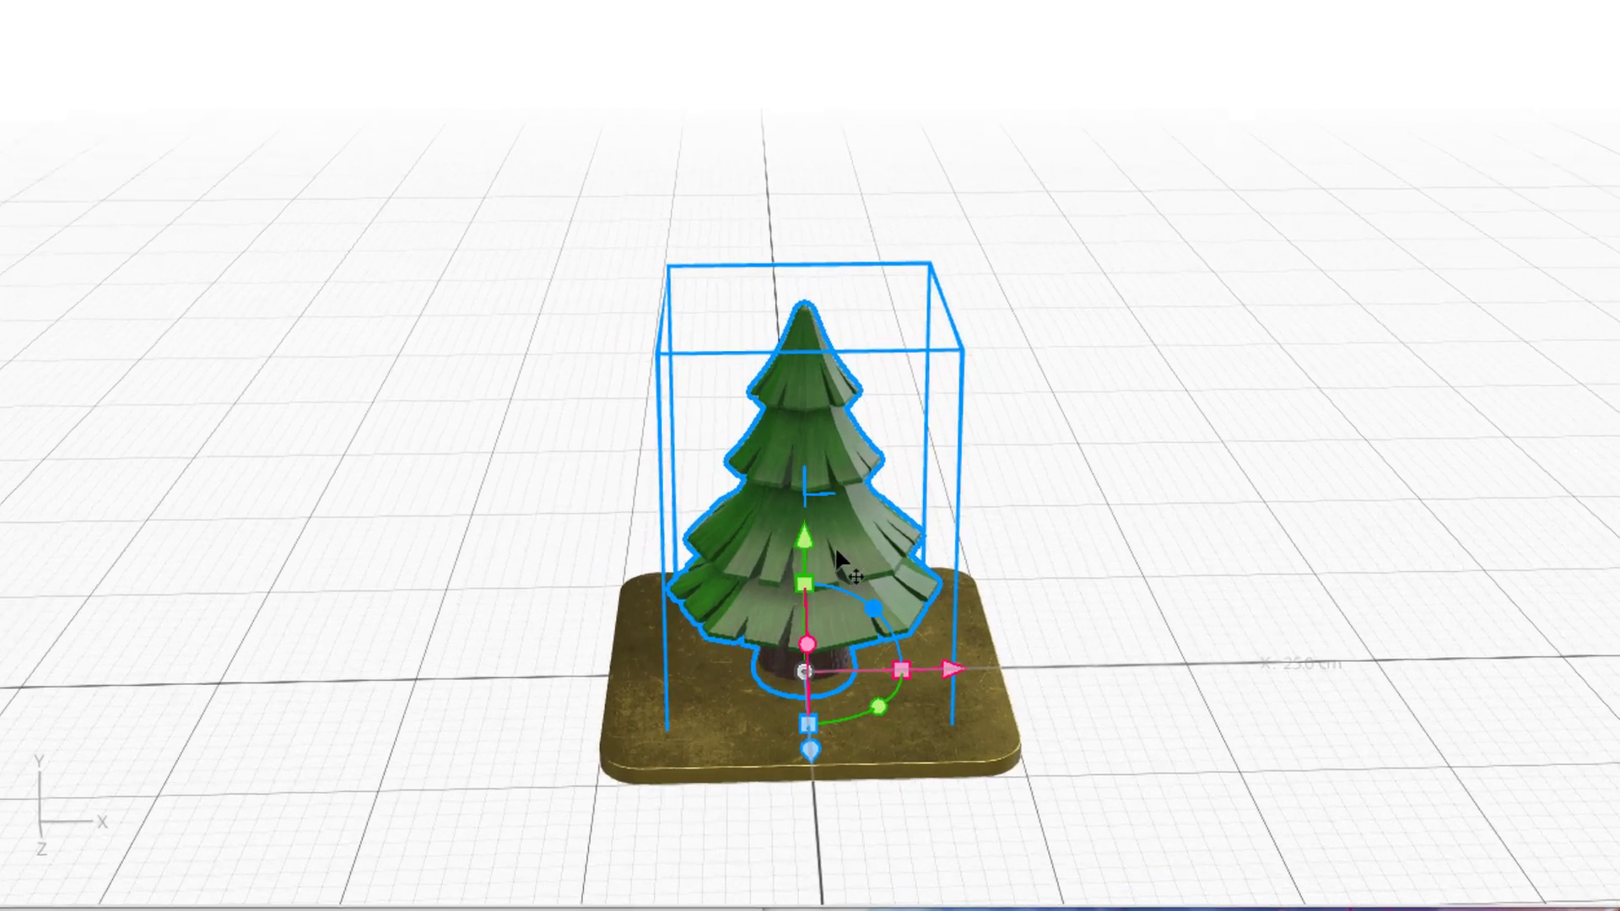
Move the pine tree to the back-left corner of the flat cube, at about X -6.74 cm, Z -8.93 cm.
{"action": "left_click_drag", "start_coordinate": [958, 667], "coordinate": [831, 667]}
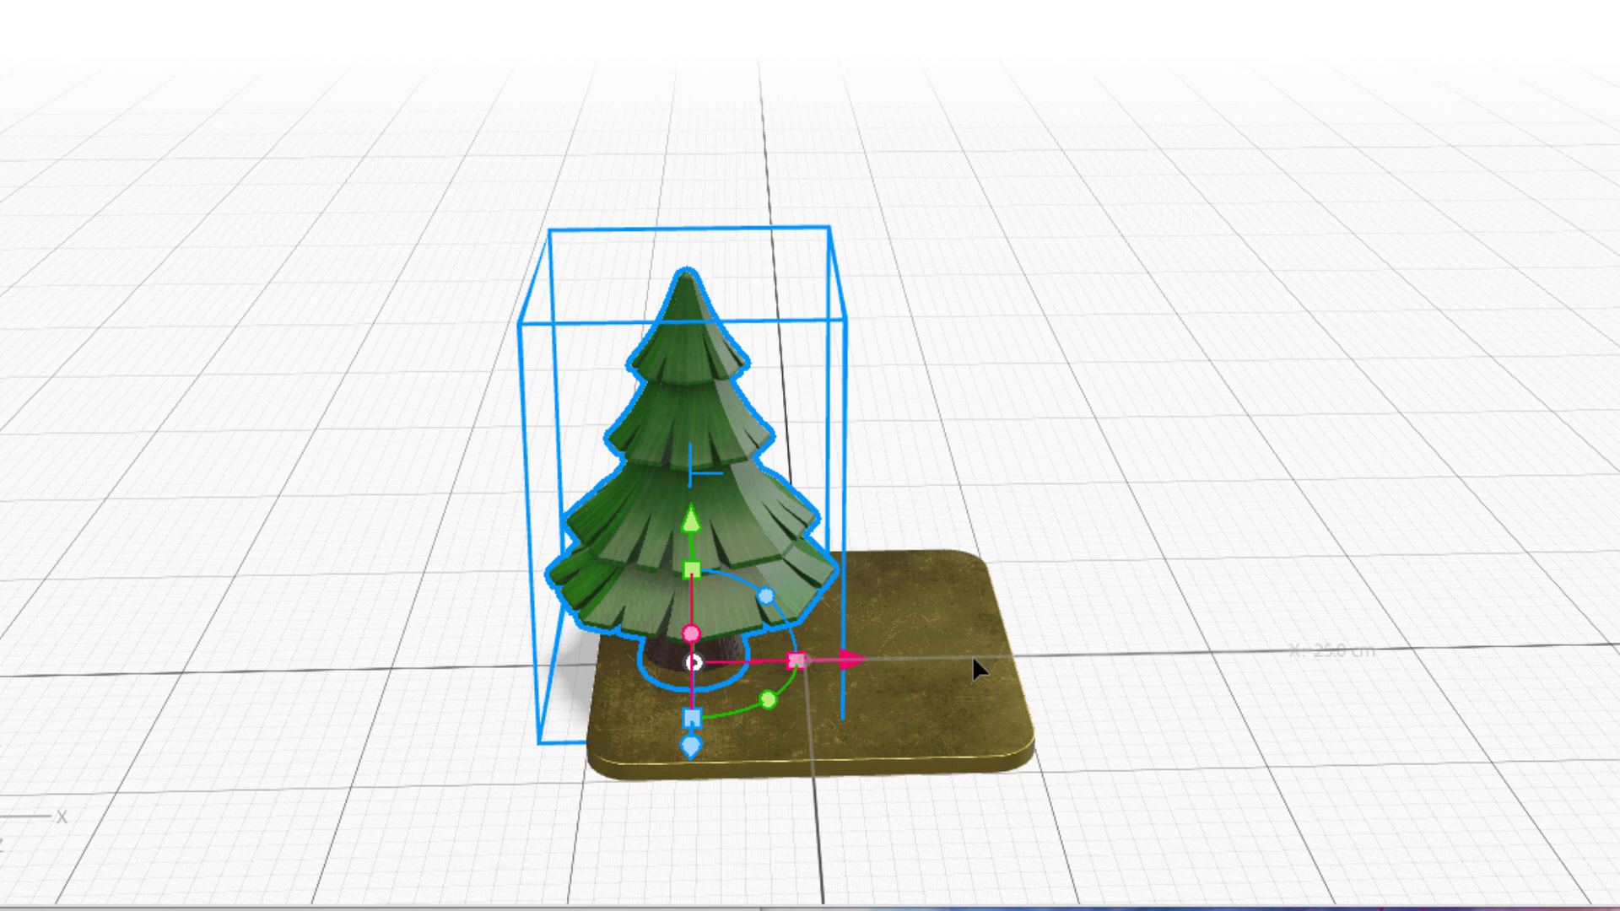
{"action": "right_click_drag", "start_coordinate": [1046, 402], "coordinate": [1031, 426]}
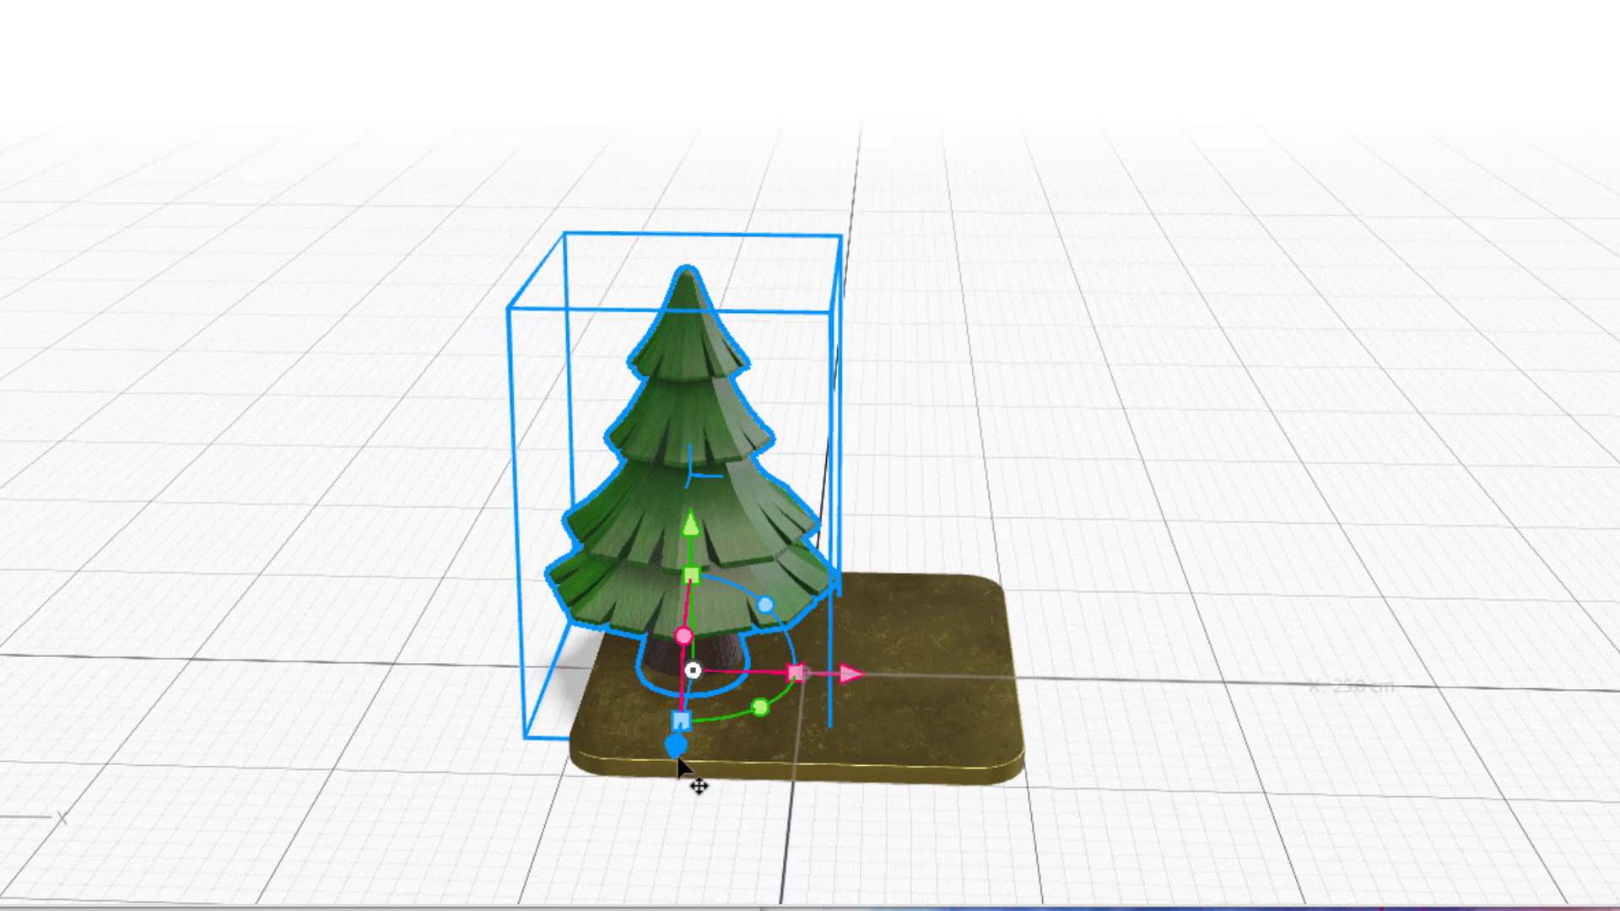
{"action": "left_click_drag", "start_coordinate": [676, 747], "coordinate": [675, 654]}
{"action": "right_click_drag", "start_coordinate": [1077, 553], "coordinate": [1127, 569]}
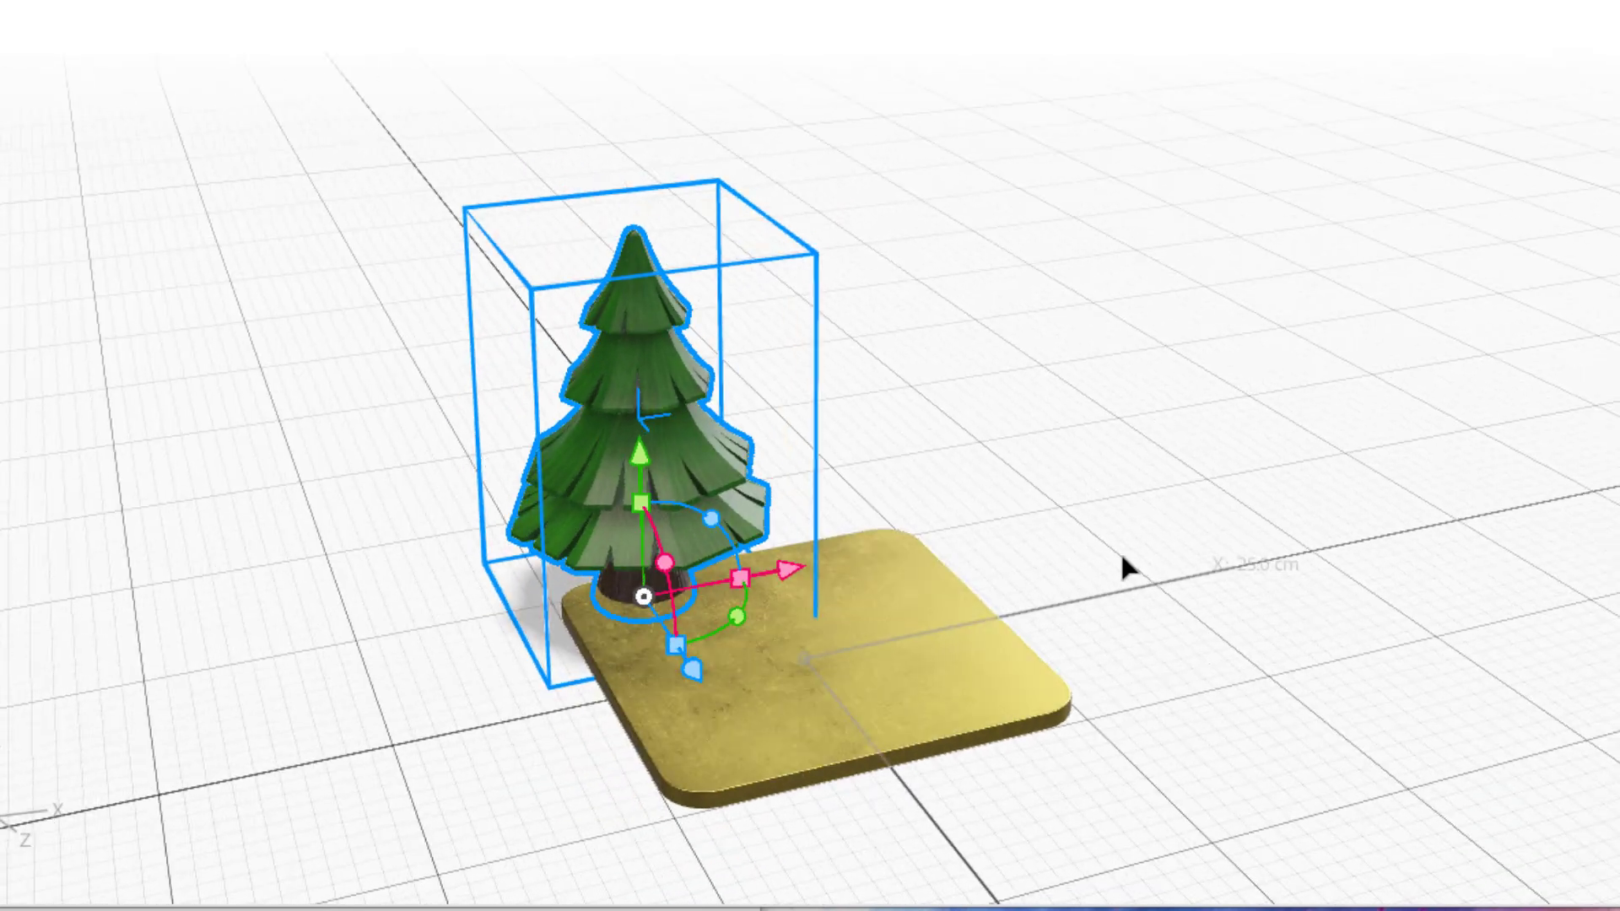
{"action": "left_click_drag", "start_coordinate": [783, 571], "coordinate": [736, 582]}
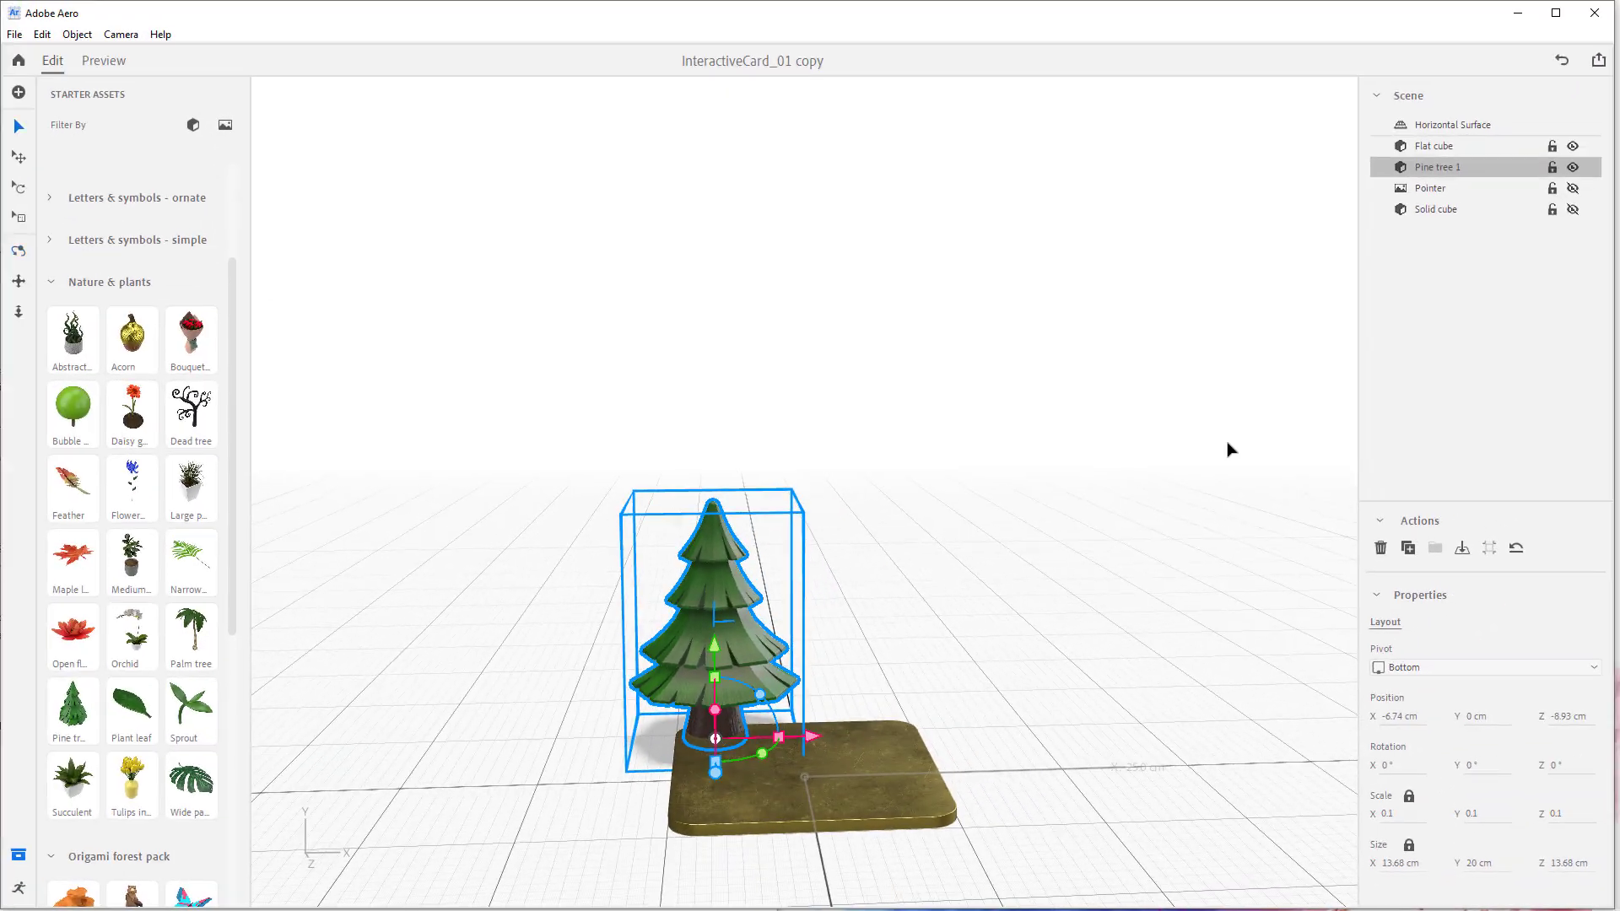
Duplicate the pine tree, move the copy along X to about 1.5 cm and rotate it to about 352.6° around Y.
{"action": "left_click", "coordinate": [1418, 549]}
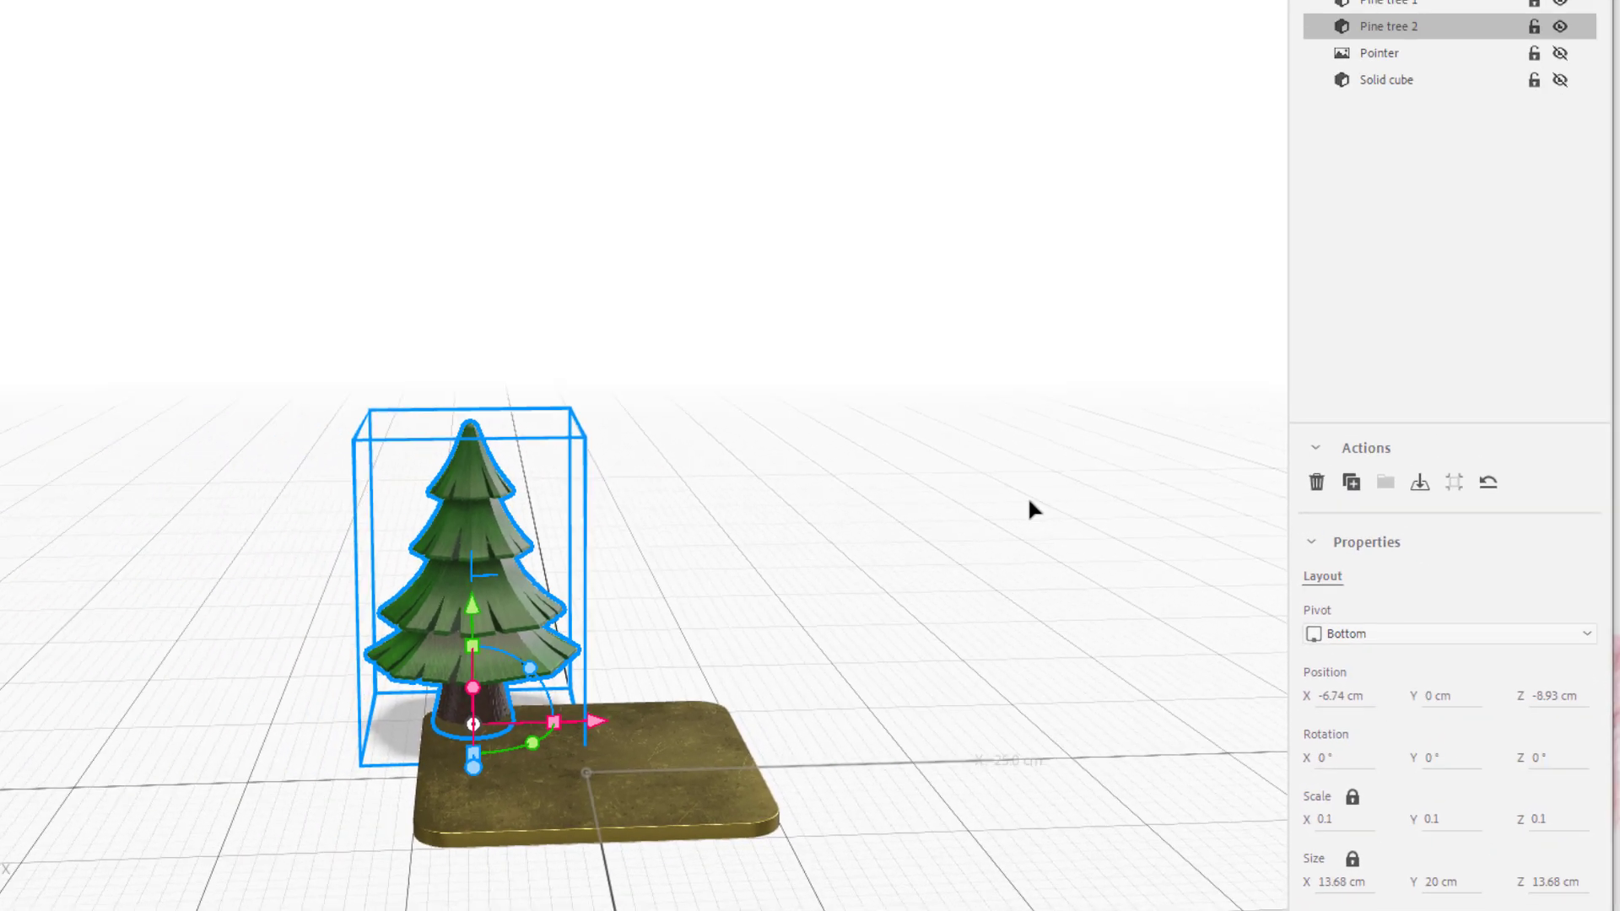
{"action": "left_click_drag", "start_coordinate": [599, 725], "coordinate": [735, 727]}
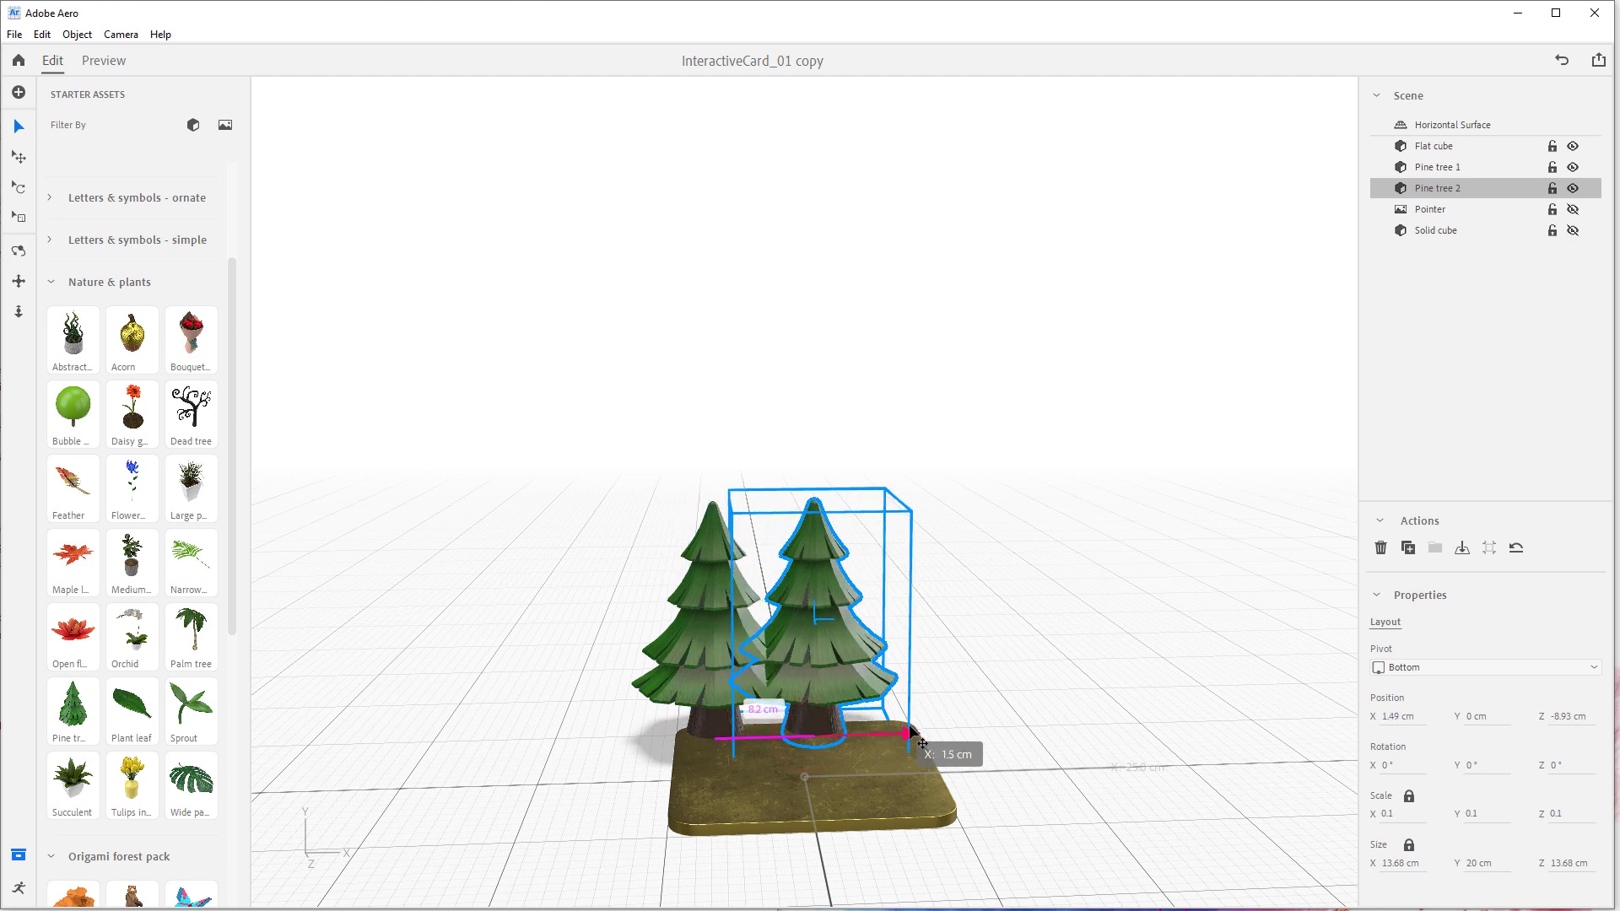
{"action": "left_click_drag", "start_coordinate": [922, 743], "coordinate": [840, 757]}
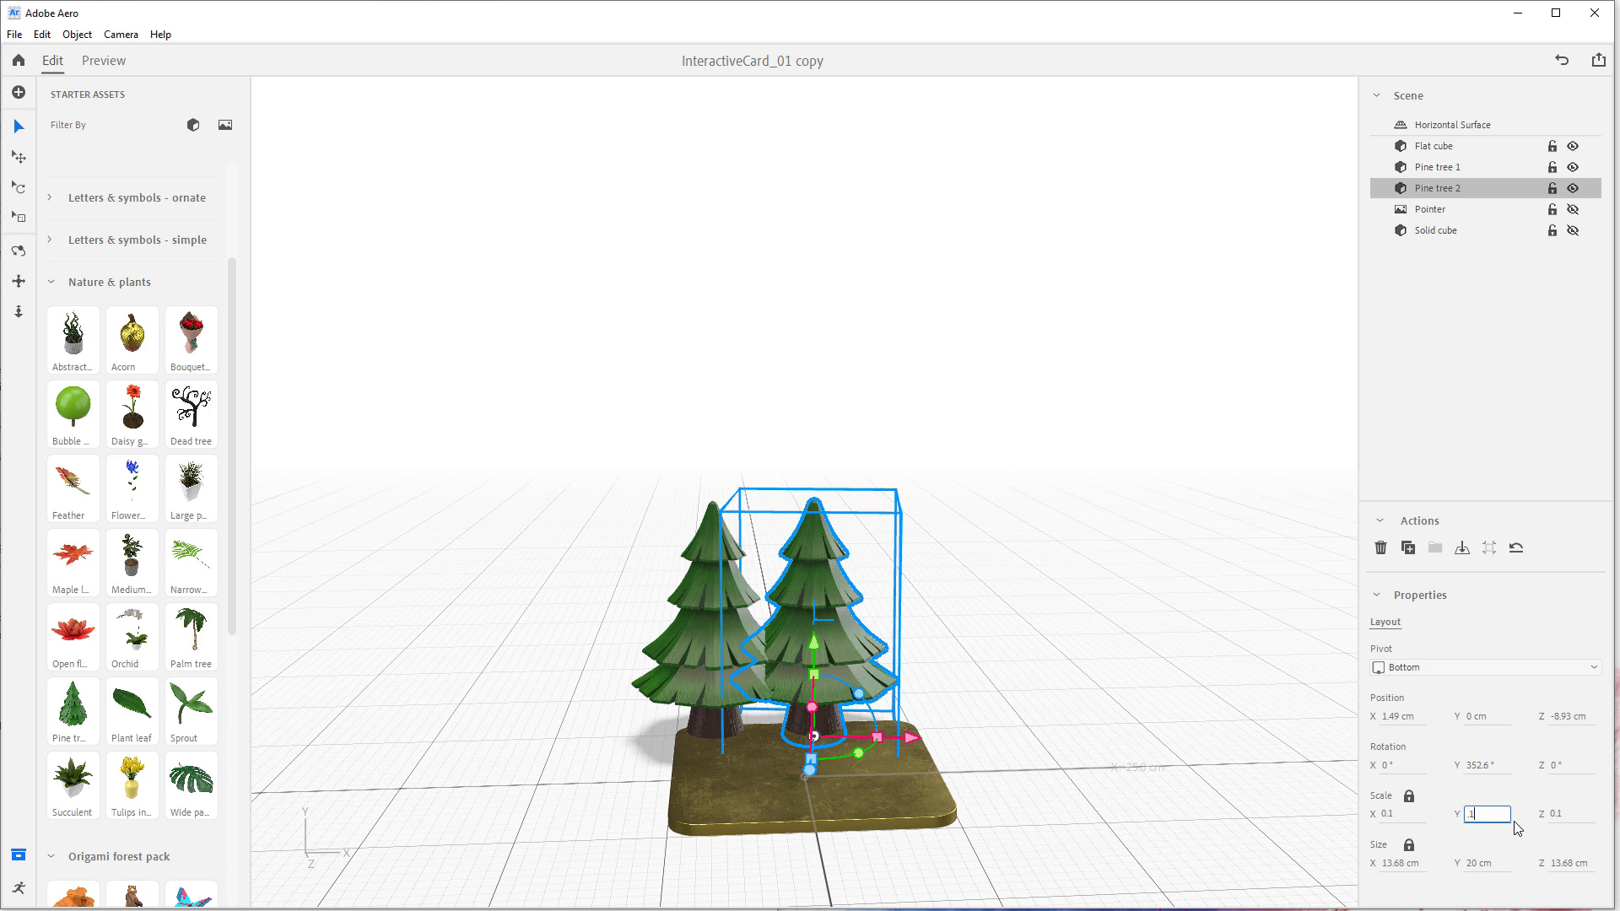
Scale the second pine tree proportionally to a height of about 18.25 cm.
{"action": "key", "text": "Return"}
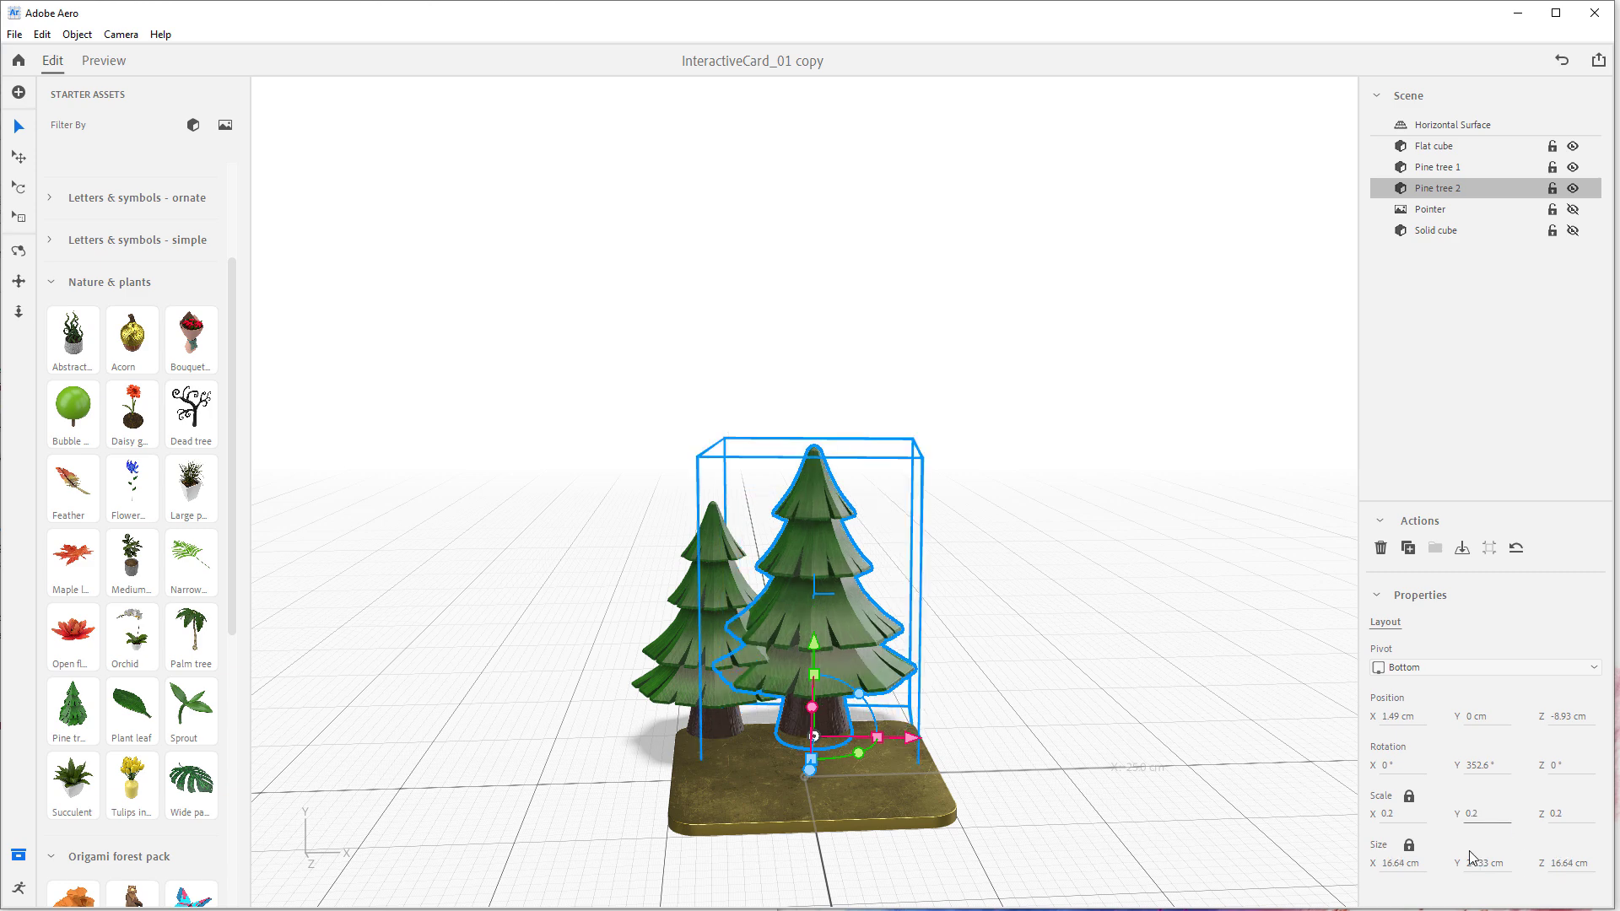
{"action": "left_click", "coordinate": [1472, 814]}
{"action": "key", "text": "Return"}
{"action": "left_click", "coordinate": [1275, 509]}
Duplicate the second pine tree, move the copy to about X 8.34 cm, Z -8.04 cm, and set its scale to 0.14.
{"action": "right_click_drag", "start_coordinate": [949, 635], "coordinate": [1404, 228]}
{"action": "left_click", "coordinate": [1437, 188]}
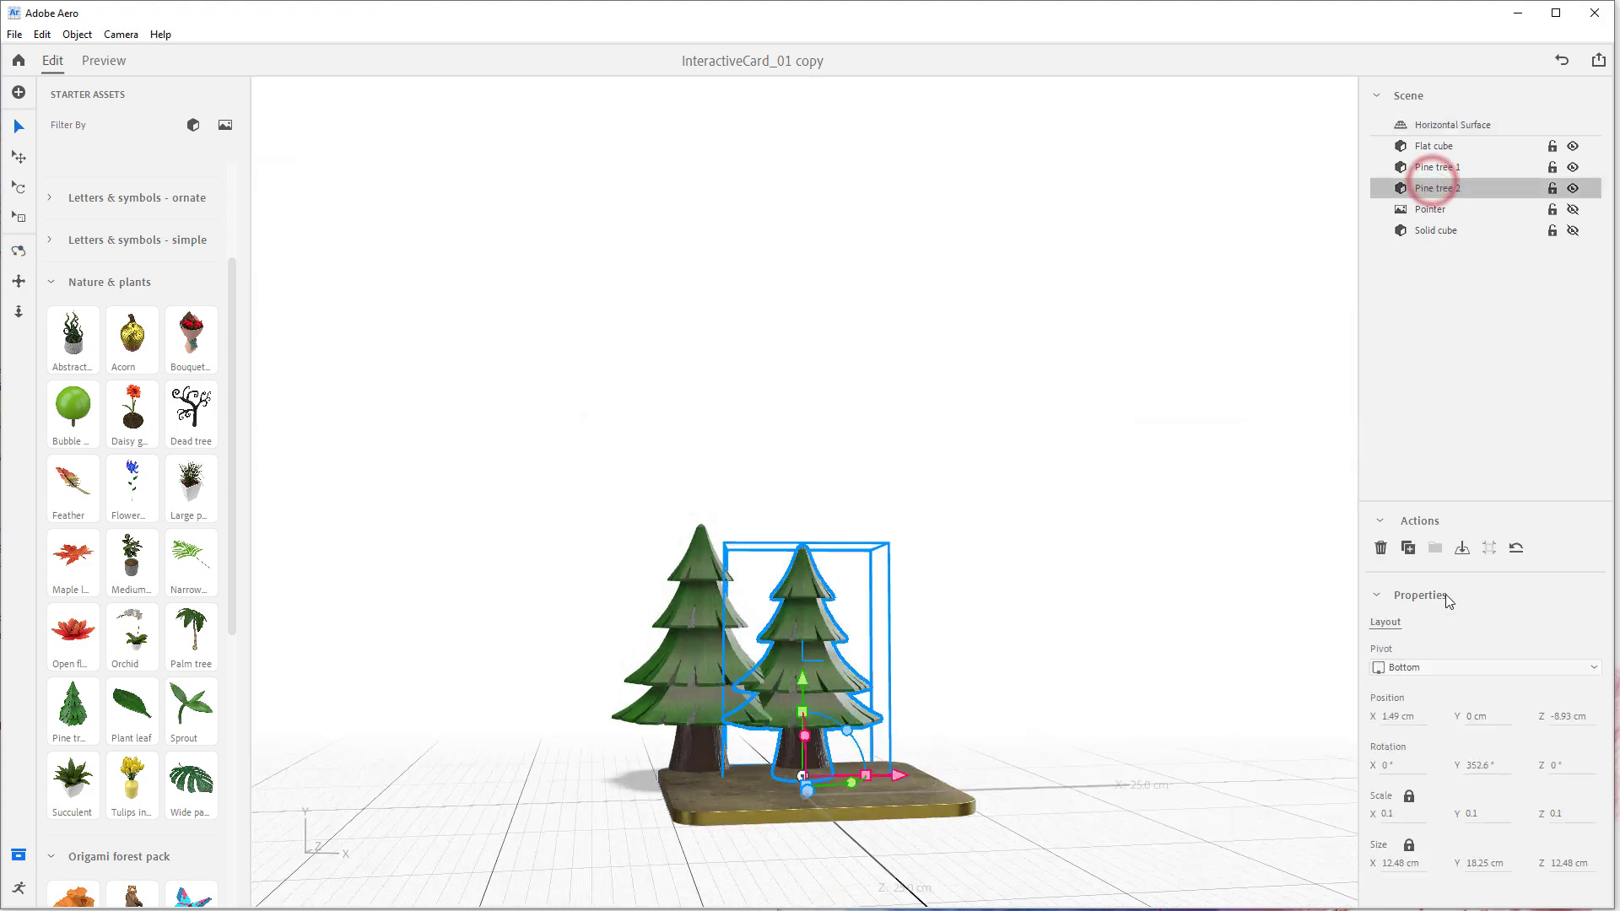
{"action": "left_click", "coordinate": [1409, 548]}
{"action": "left_click_drag", "start_coordinate": [898, 773], "coordinate": [983, 774]}
{"action": "left_click_drag", "start_coordinate": [1468, 815], "coordinate": [1494, 809]}
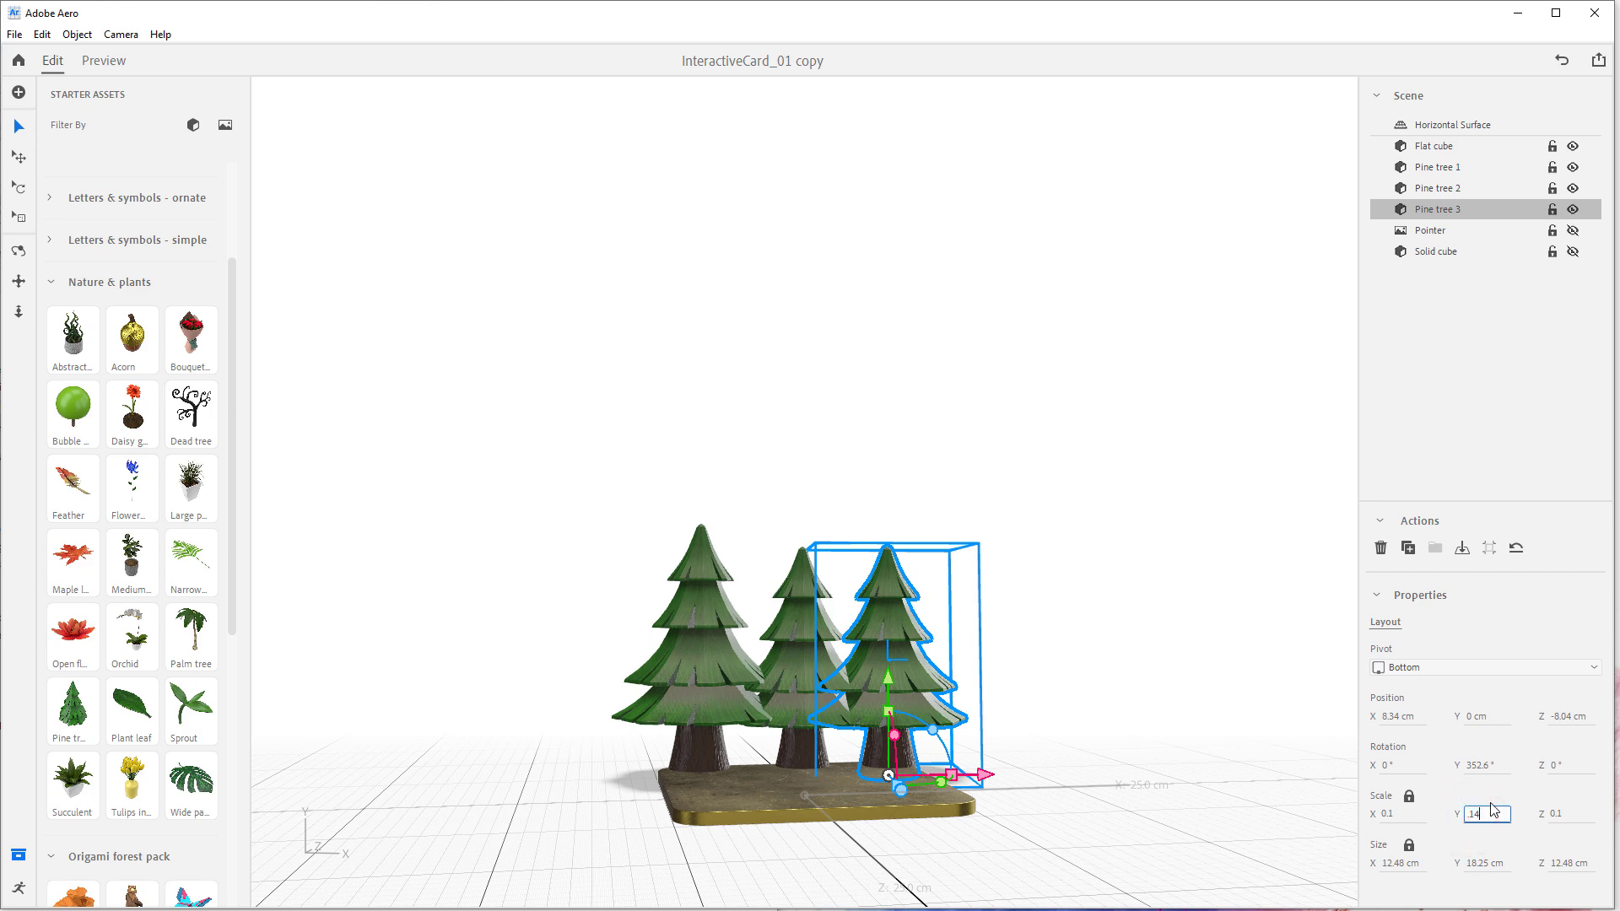
{"action": "type", "text": "14"}
{"action": "key", "text": "Return"}
Duplicate all three pine trees together and move the copies forward to form a middle row on the flat cube.
{"action": "right_click_drag", "start_coordinate": [1126, 614], "coordinate": [1112, 781]}
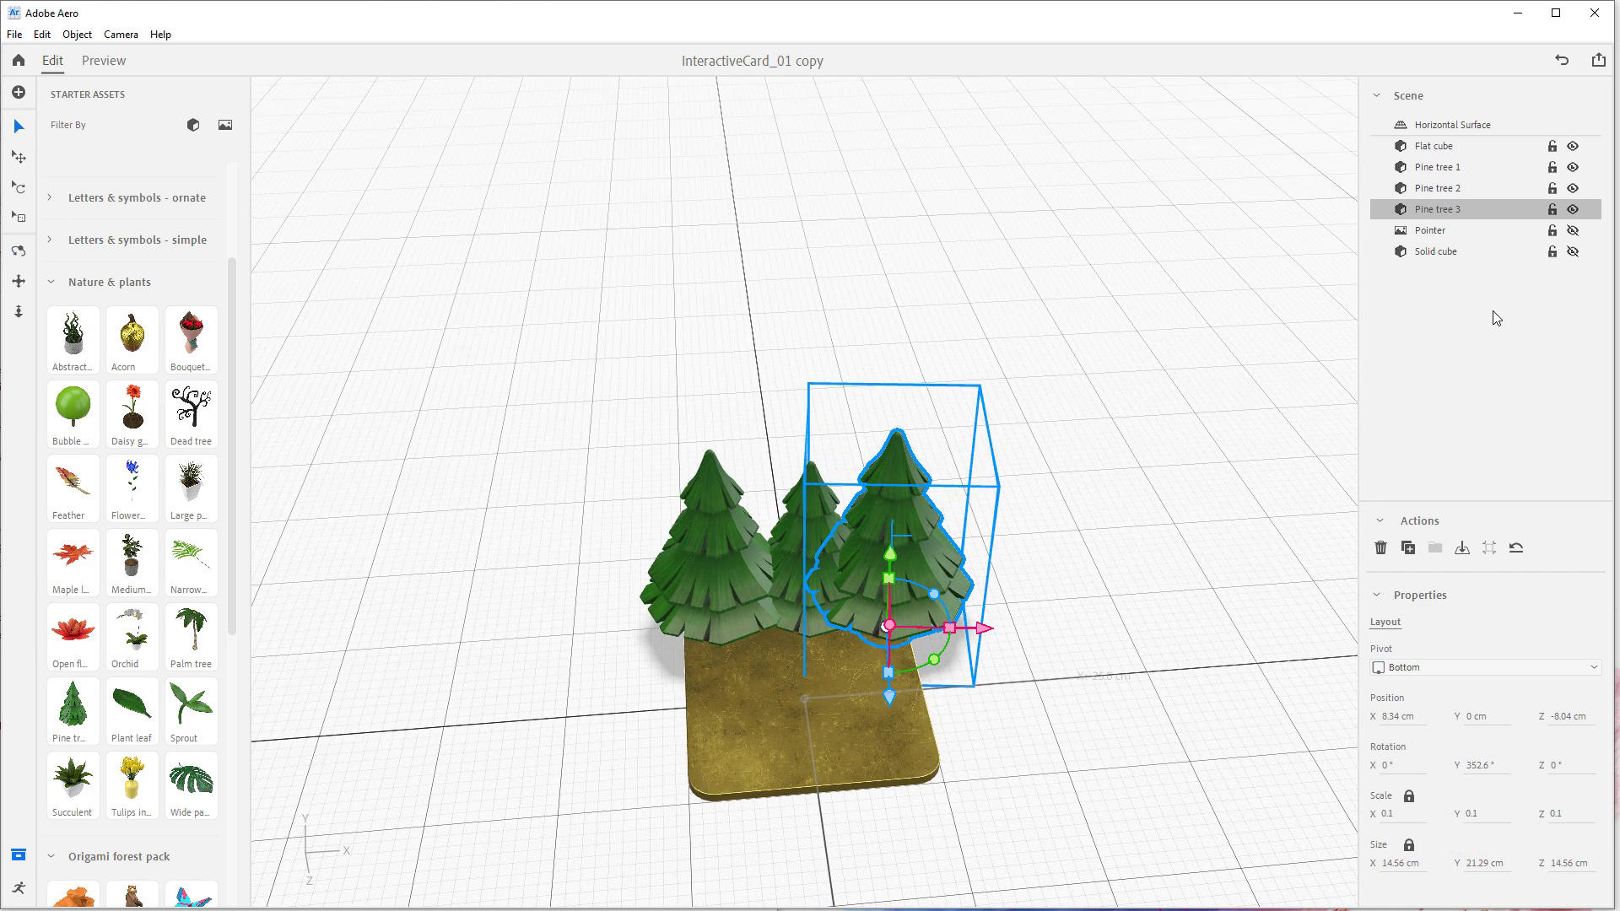
{"action": "left_click", "coordinate": [1475, 169], "text": "shift"}
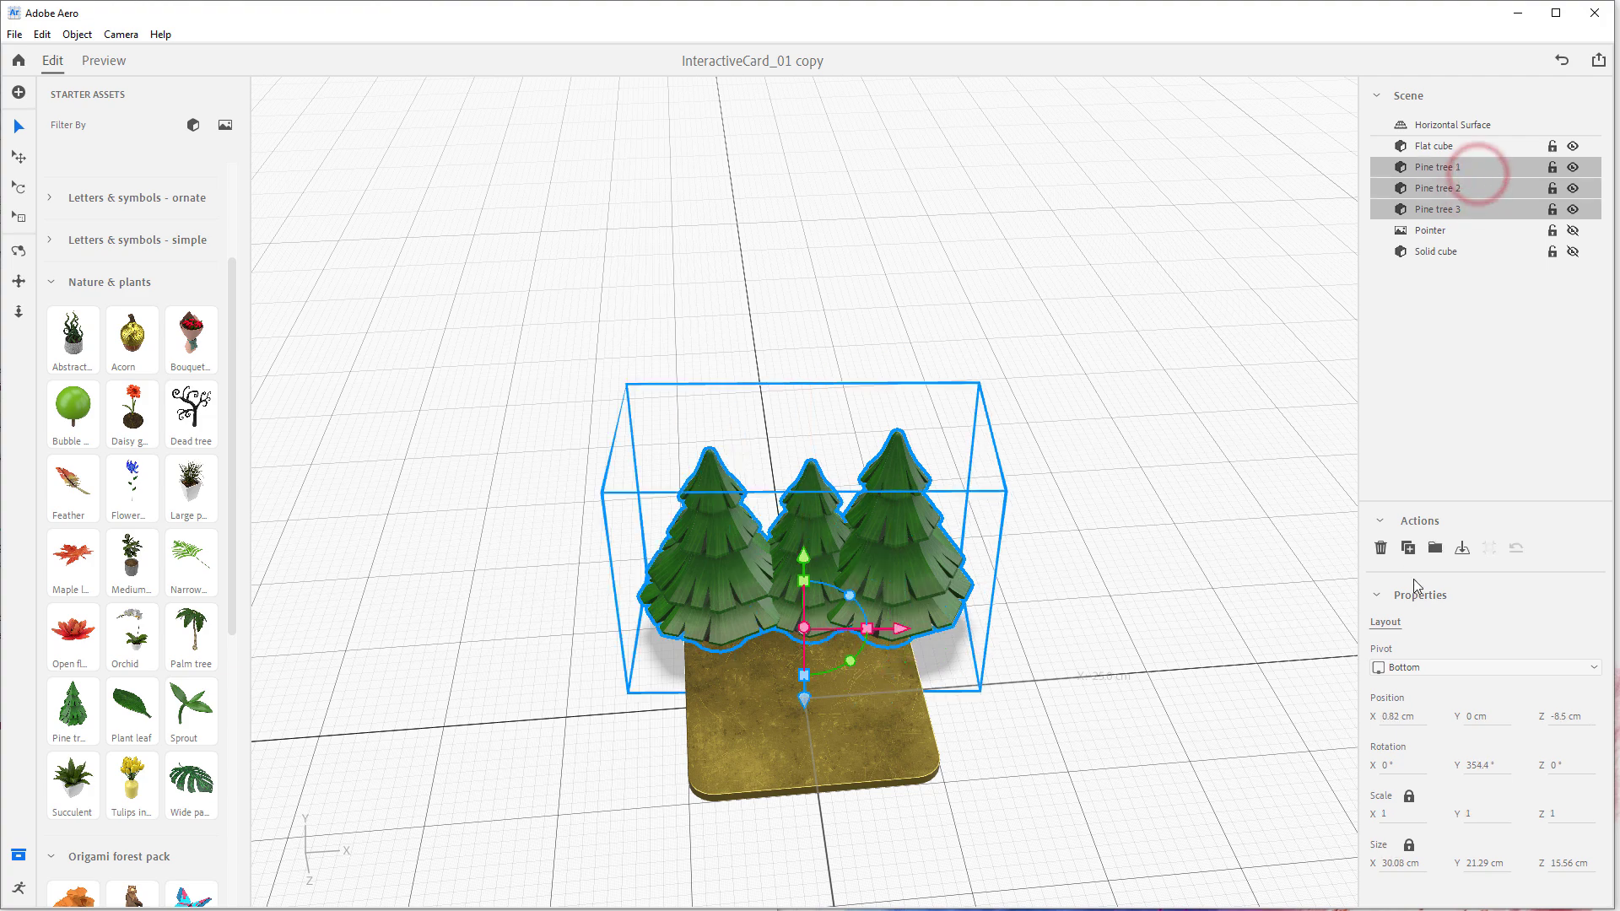
{"action": "left_click", "coordinate": [1408, 548]}
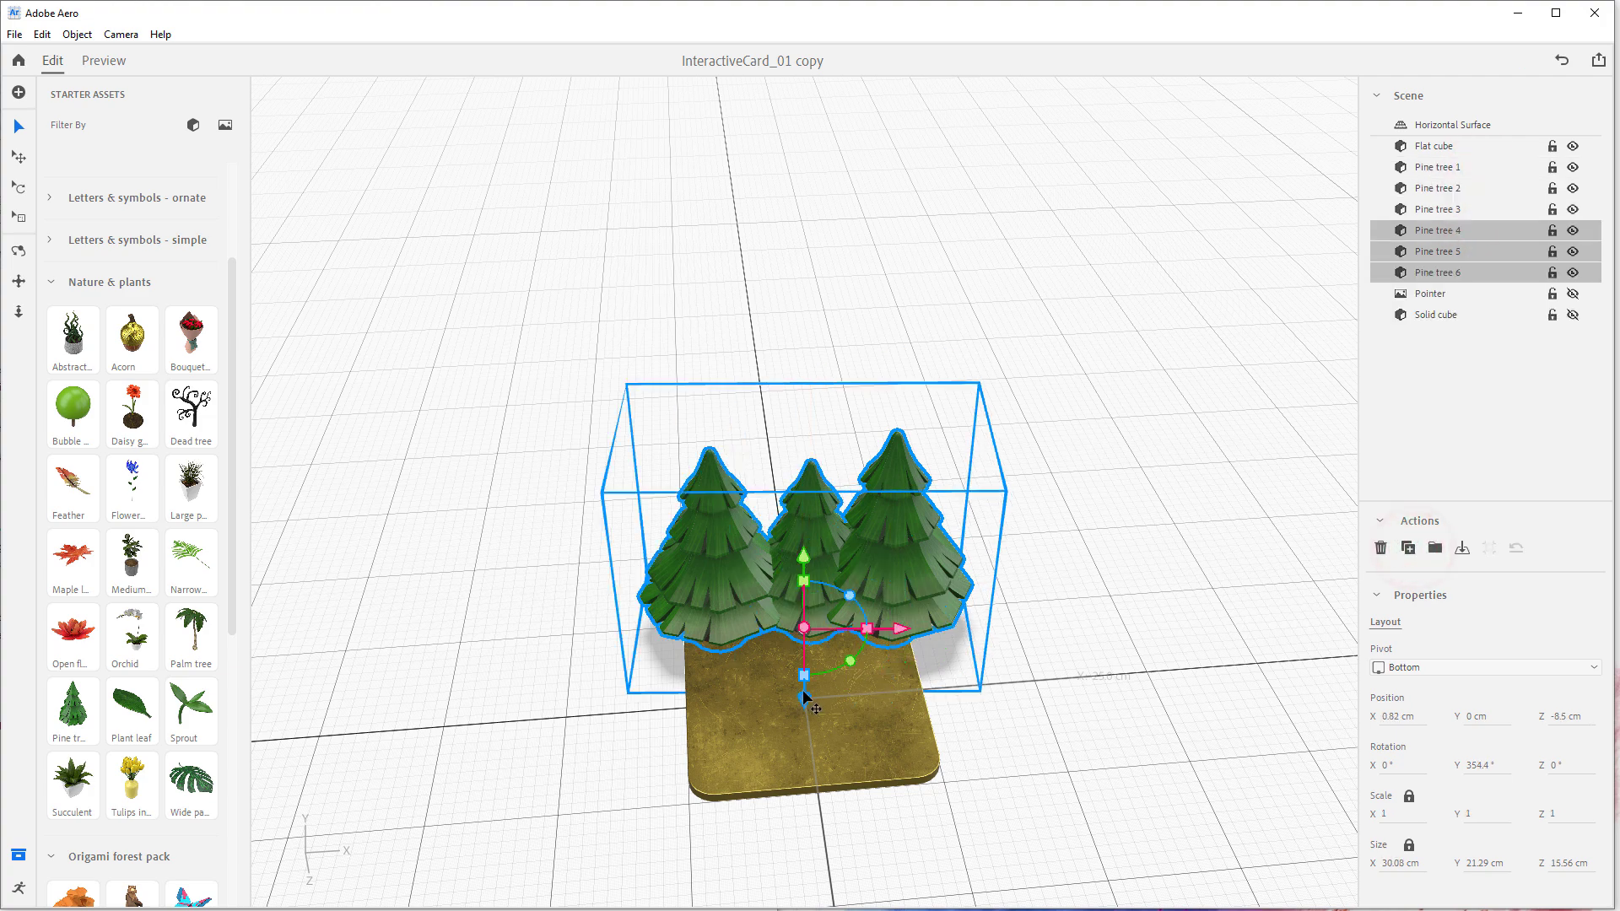
{"action": "left_click_drag", "start_coordinate": [802, 691], "coordinate": [826, 790]}
{"action": "left_click", "coordinate": [1175, 622]}
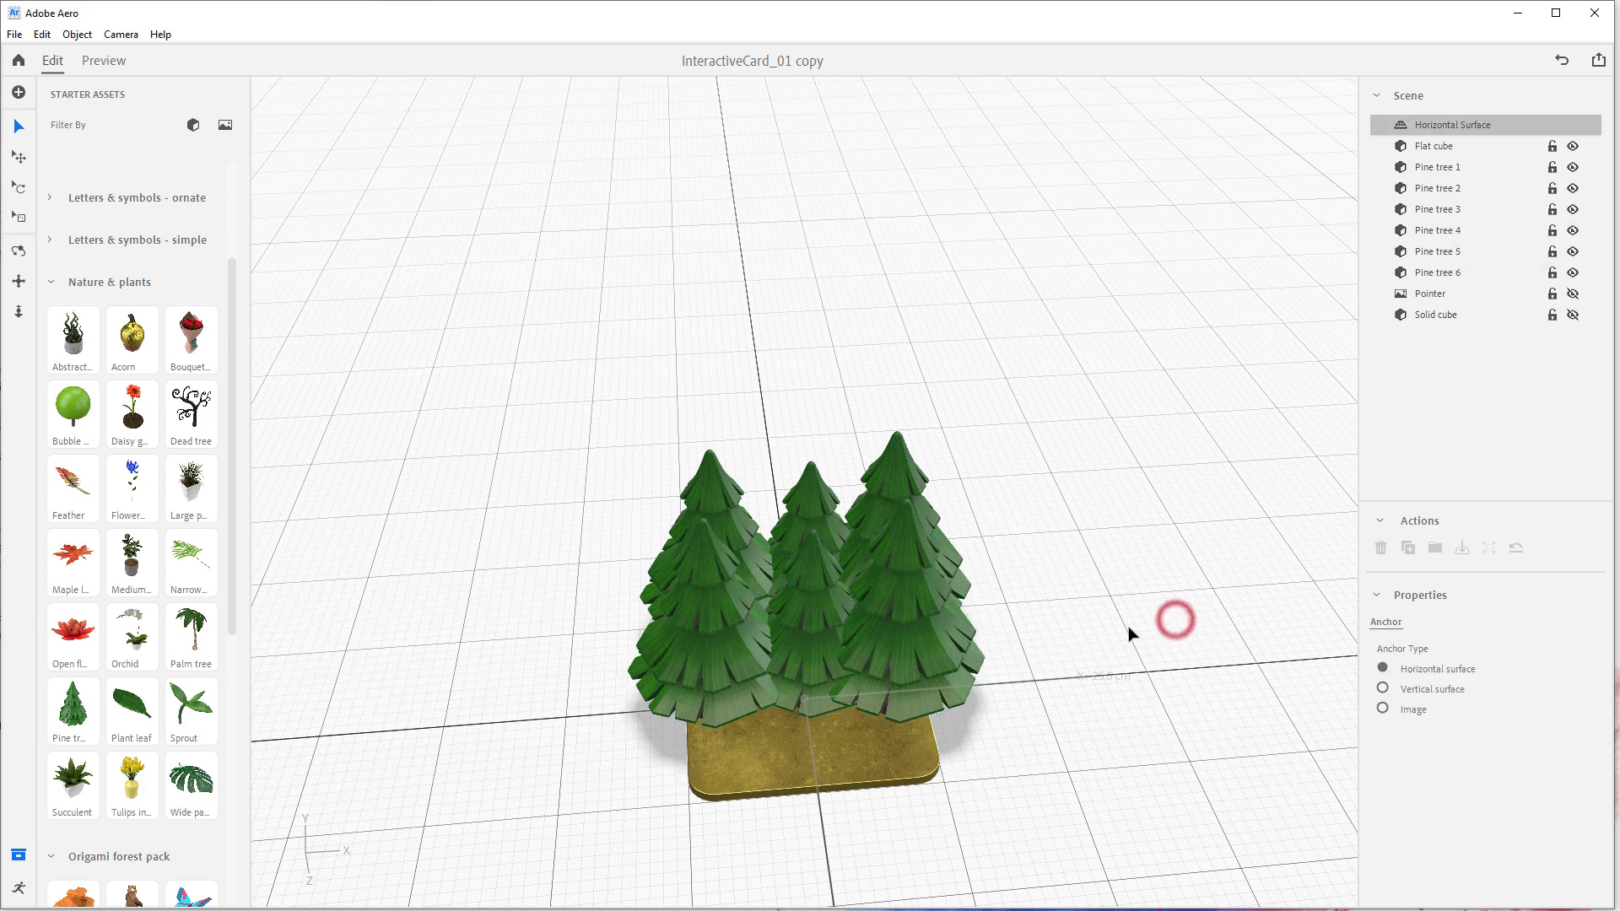
Select individual pine trees one by one to identify which scene entry belongs to each tree.
{"action": "right_click_drag", "start_coordinate": [1132, 633], "coordinate": [849, 767]}
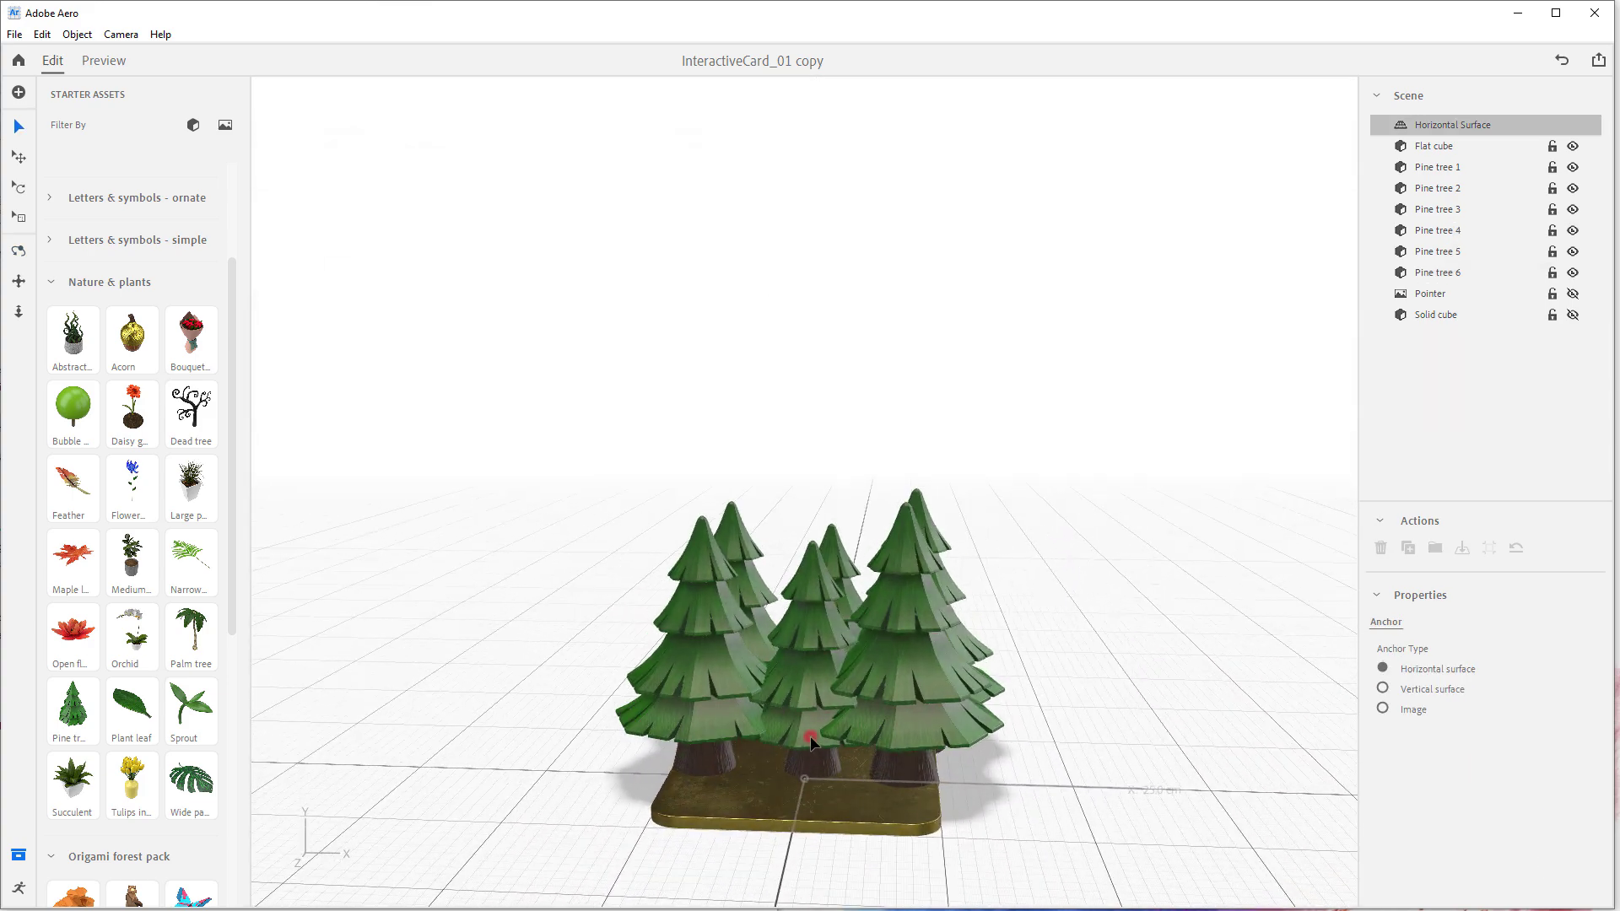
{"action": "left_click", "coordinate": [906, 779]}
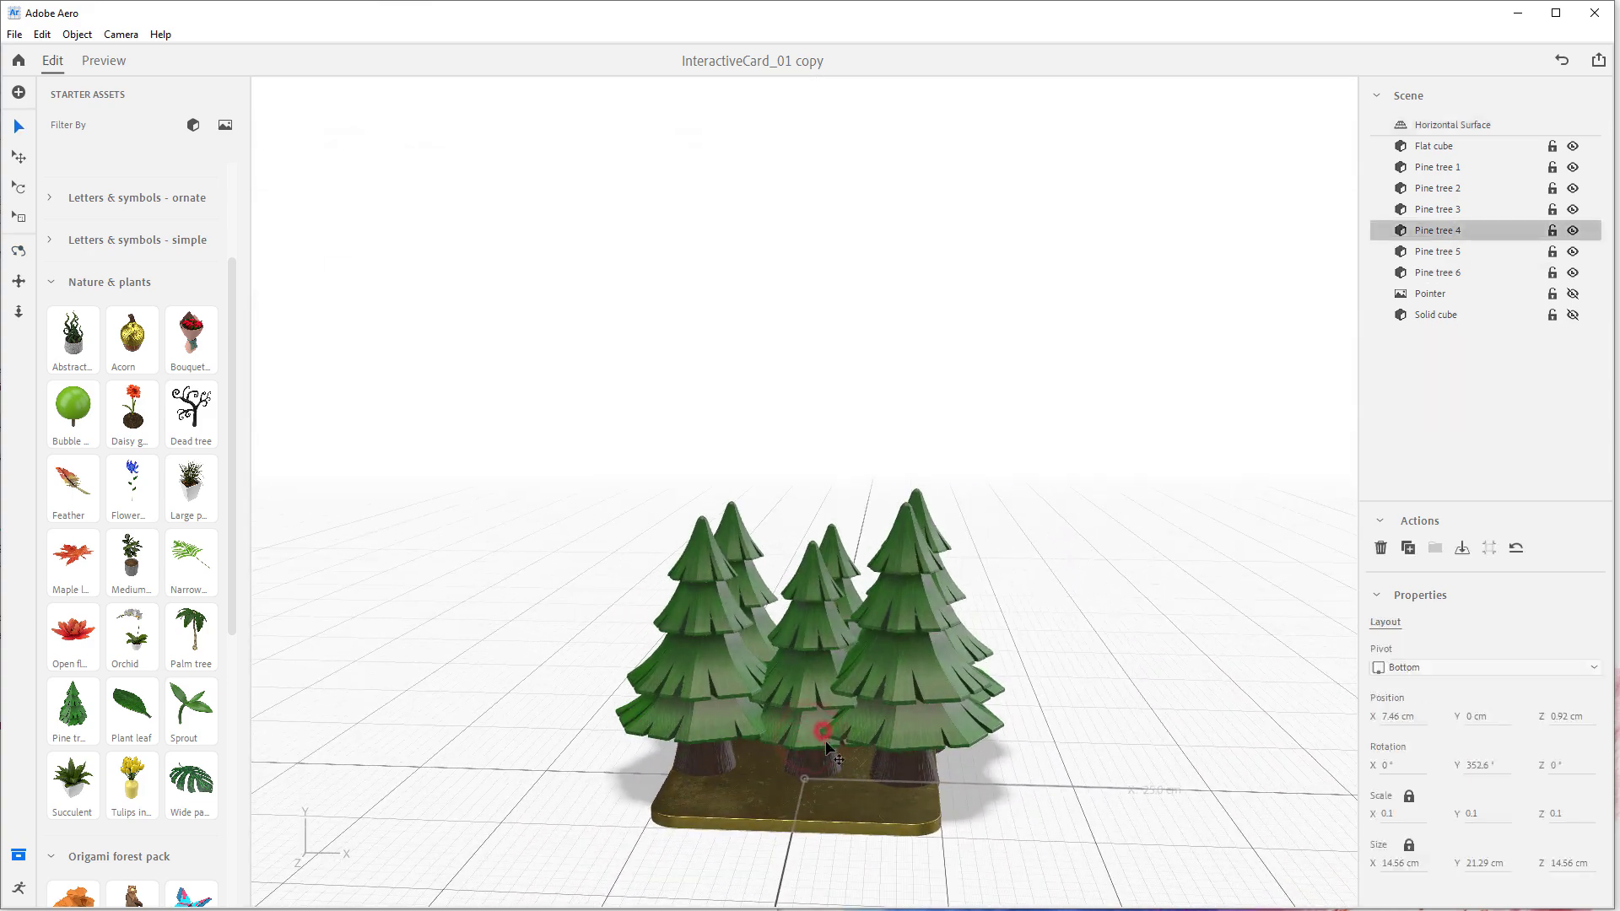
{"action": "left_click", "coordinate": [1470, 211]}
{"action": "left_click", "coordinate": [1465, 235]}
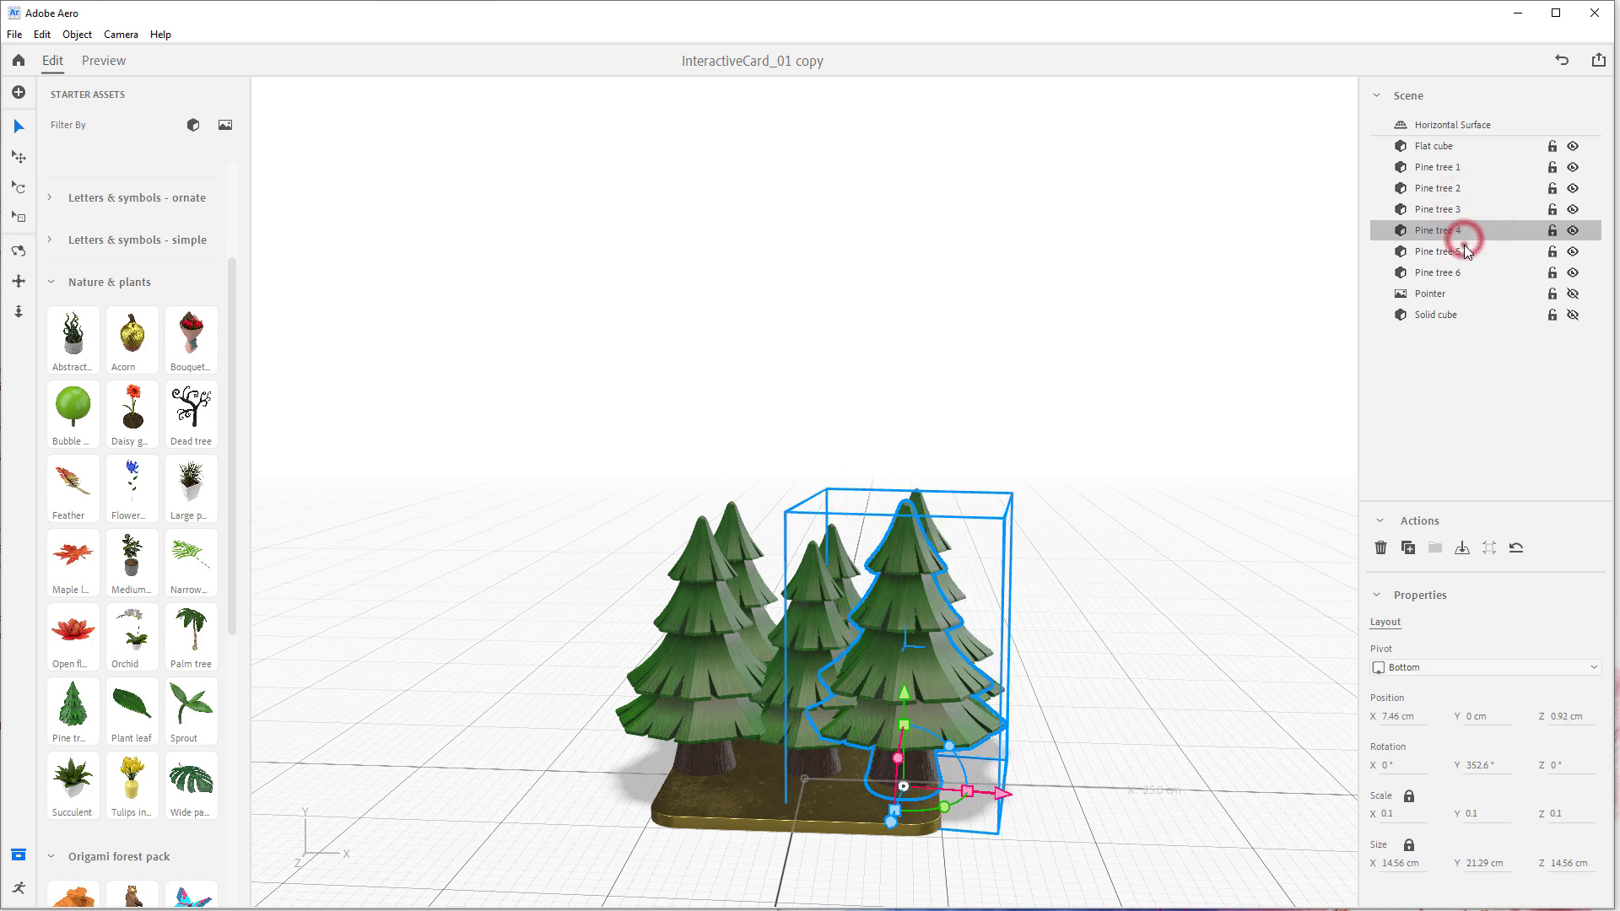
{"action": "left_click", "coordinate": [1465, 246]}
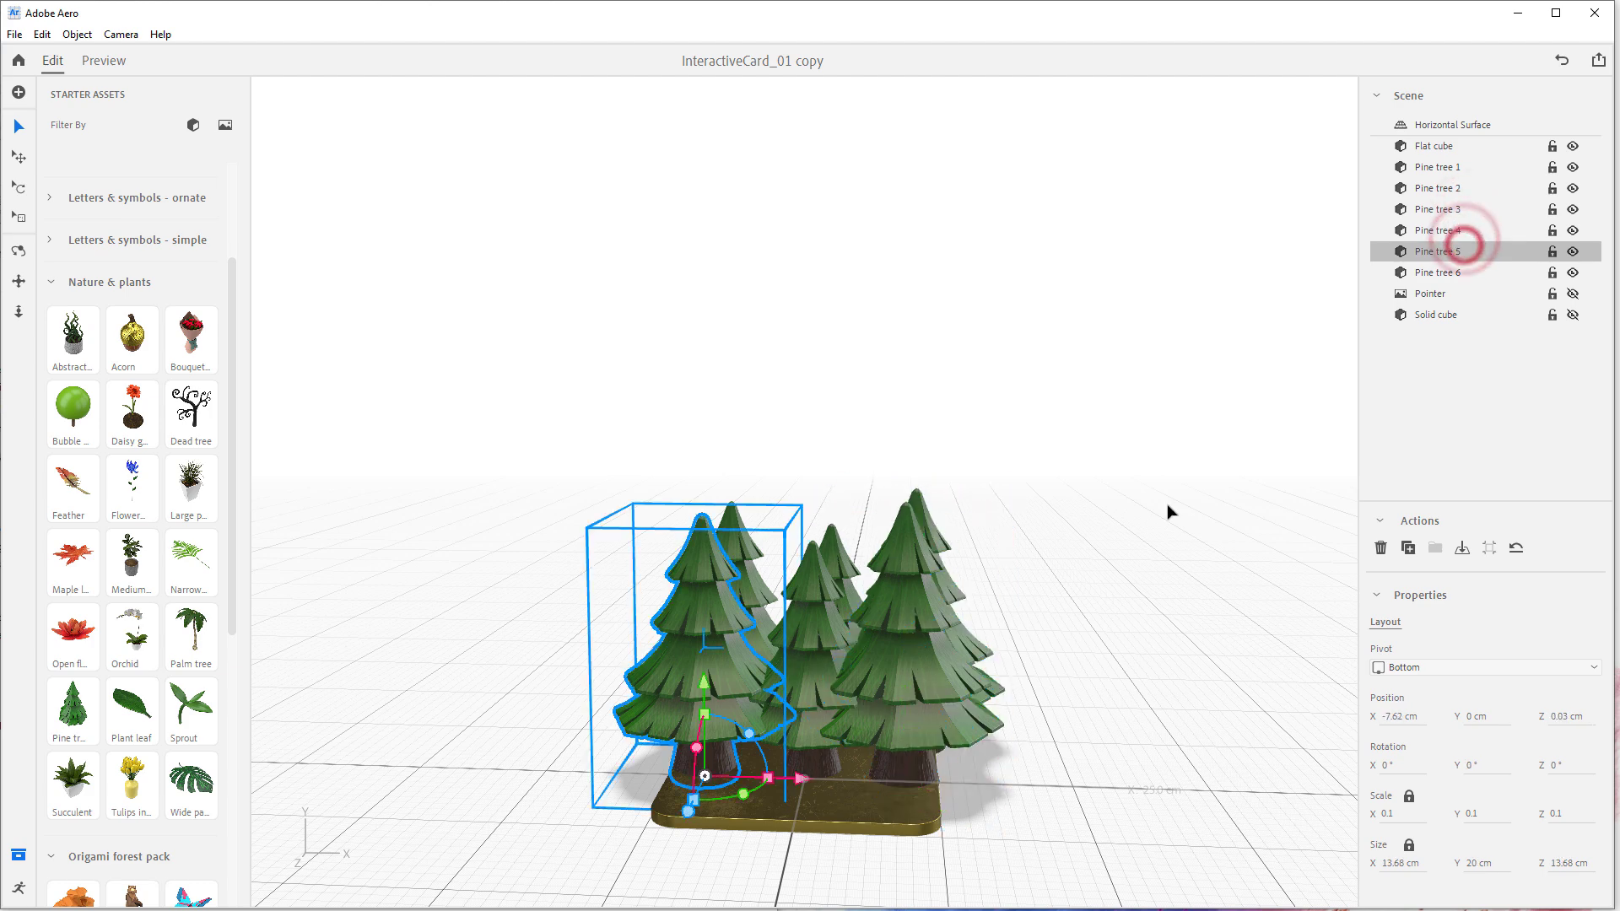
{"action": "left_click", "coordinate": [1452, 186]}
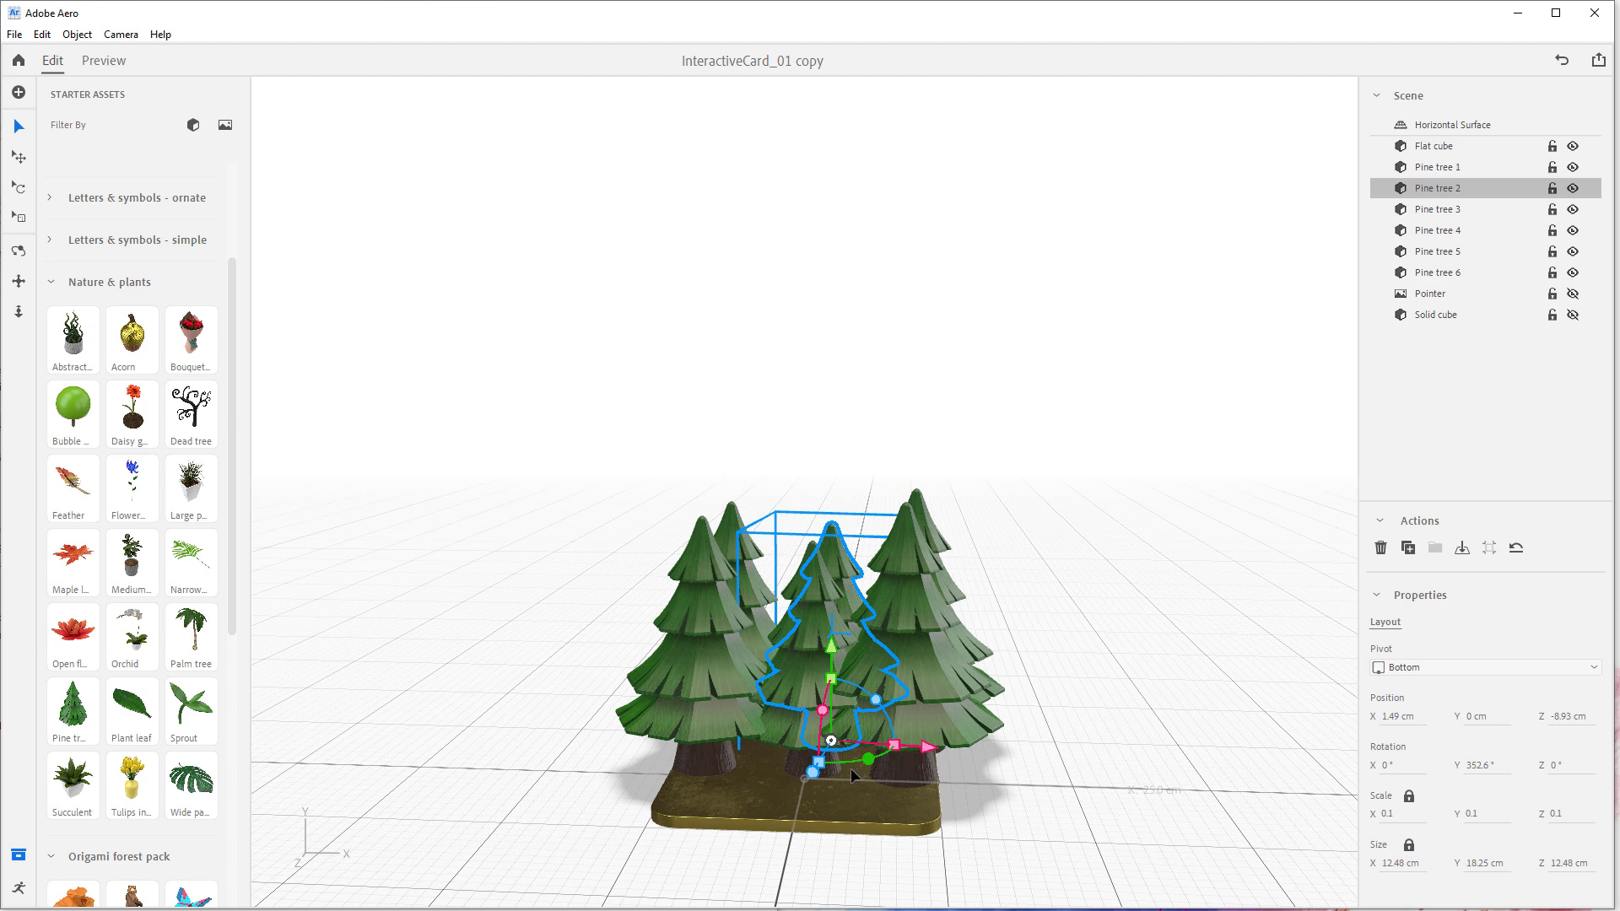
{"action": "left_click", "coordinate": [1055, 710]}
Duplicate the middle row's centre pine tree twice and place the copies side by side along the flat cube's front edge.
{"action": "left_click", "coordinate": [796, 666]}
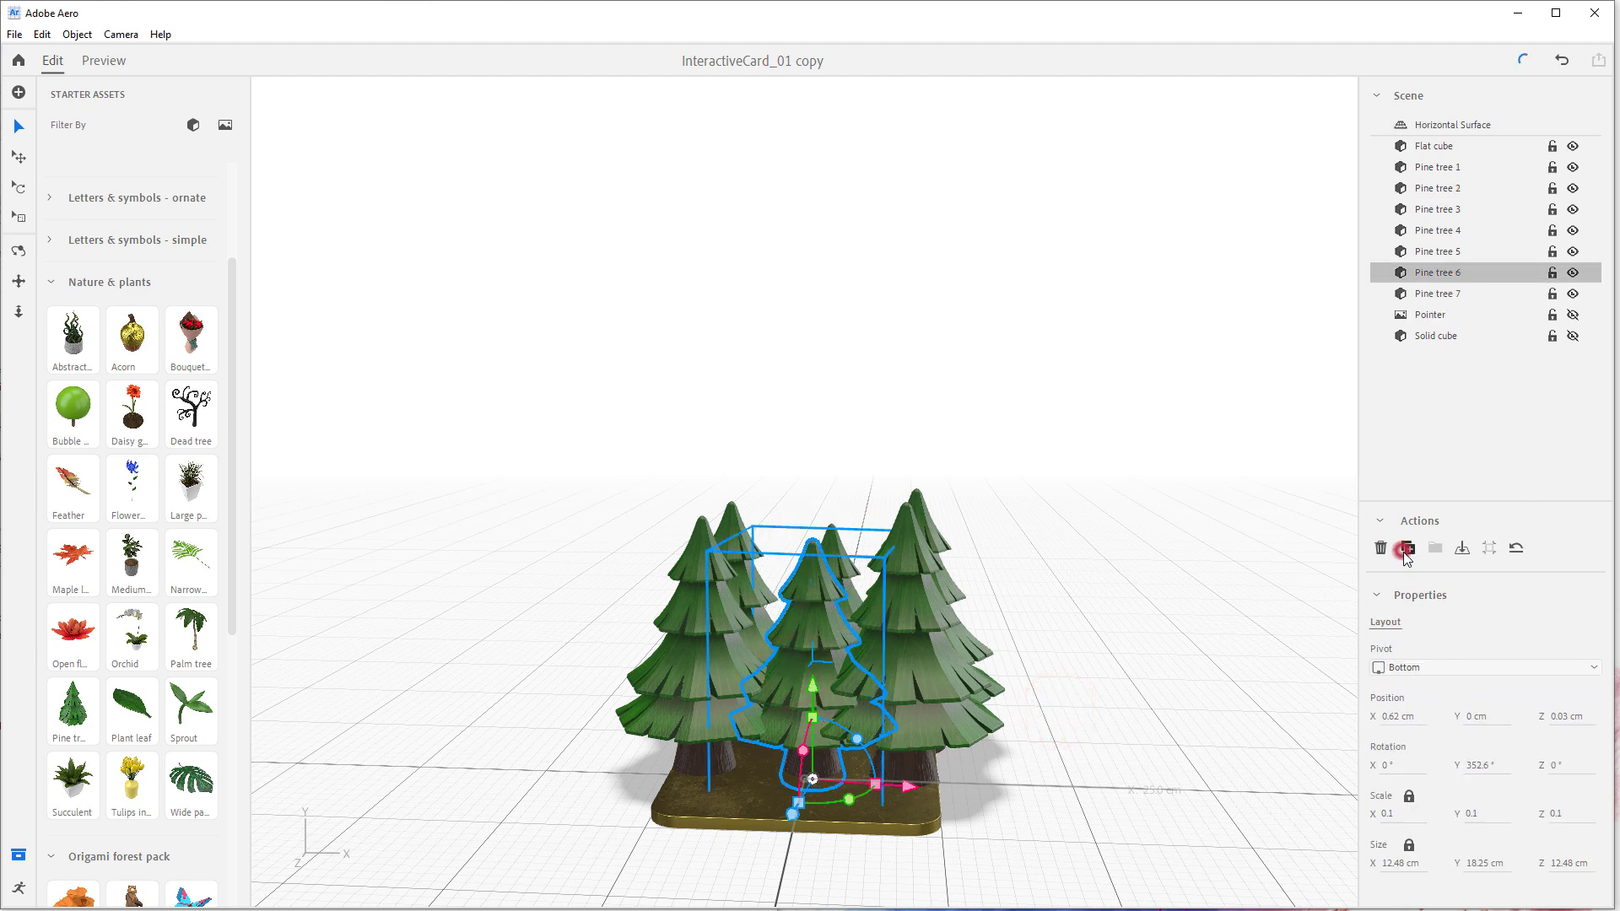
{"action": "left_click_drag", "start_coordinate": [792, 823], "coordinate": [773, 865]}
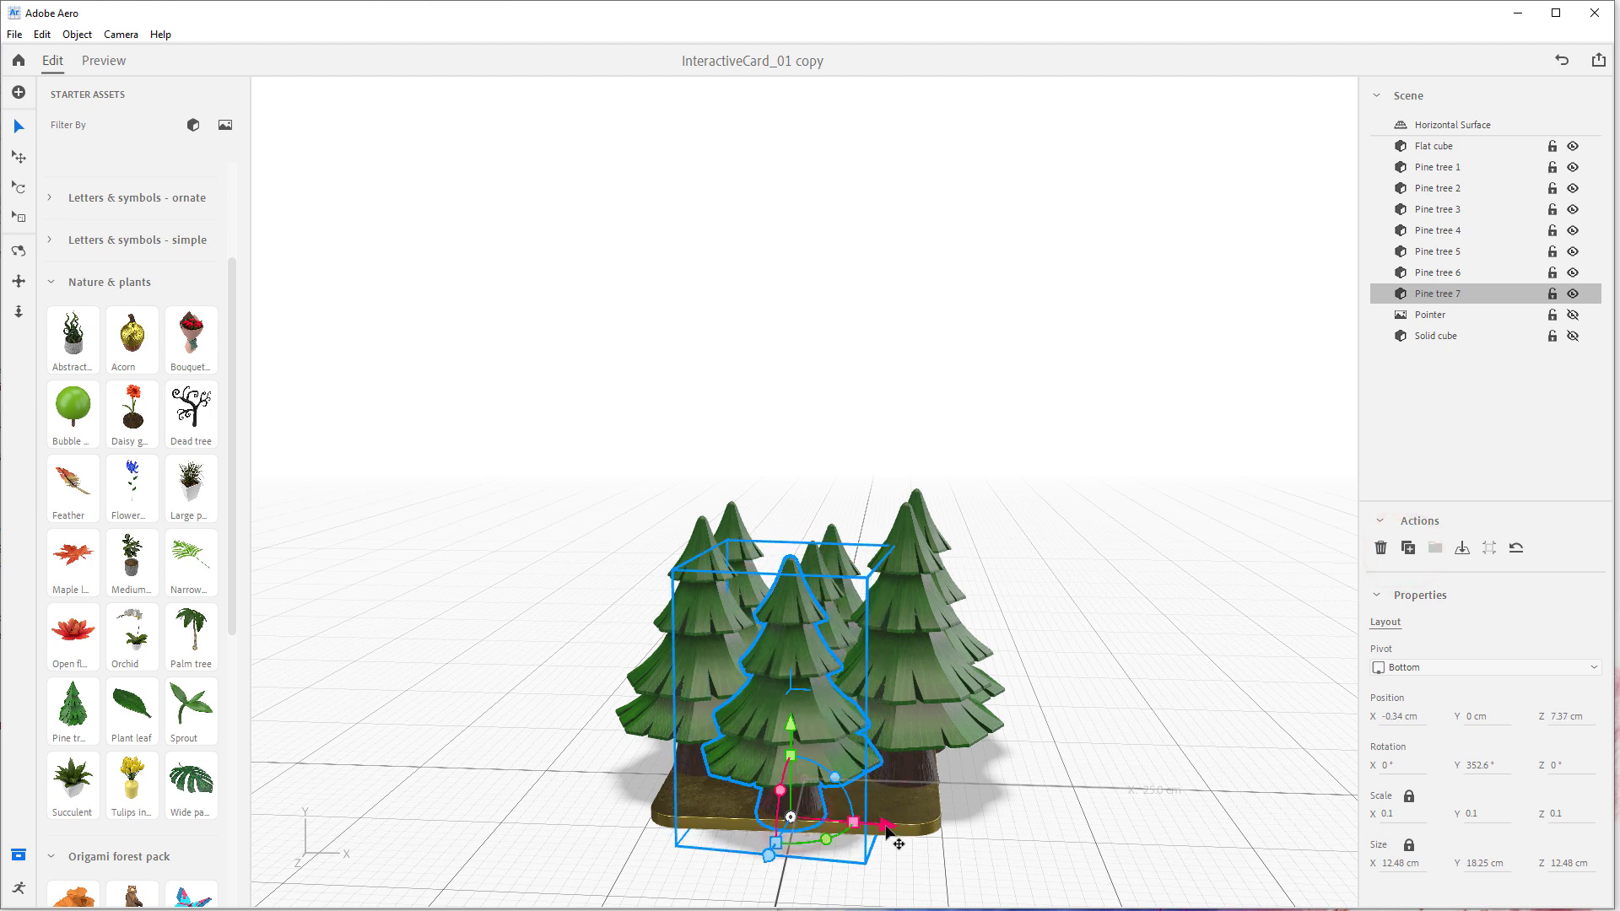
{"action": "left_click_drag", "start_coordinate": [898, 842], "coordinate": [983, 841]}
{"action": "left_click", "coordinate": [1409, 548]}
{"action": "left_click_drag", "start_coordinate": [841, 865], "coordinate": [847, 851]}
Shift the back-right pine tree outward to about X 9.02 cm and tilt it to about 353.7° around Z.
{"action": "mouse_move", "coordinate": [1075, 731]}
{"action": "right_mouse_down"}
{"action": "mouse_move", "coordinate": [1096, 835]}
{"action": "mouse_move", "coordinate": [1070, 727]}
{"action": "right_mouse_up"}
{"action": "left_click_drag", "start_coordinate": [1070, 726], "coordinate": [1031, 760], "text": "alt"}
{"action": "left_click", "coordinate": [922, 506]}
{"action": "left_click_drag", "start_coordinate": [1009, 681], "coordinate": [1026, 678]}
{"action": "left_click_drag", "start_coordinate": [957, 625], "coordinate": [962, 626]}
Tilt the back-left pine tree outward and the middle row's left pine tree to about 5.9° around Z.
{"action": "left_click", "coordinate": [754, 498]}
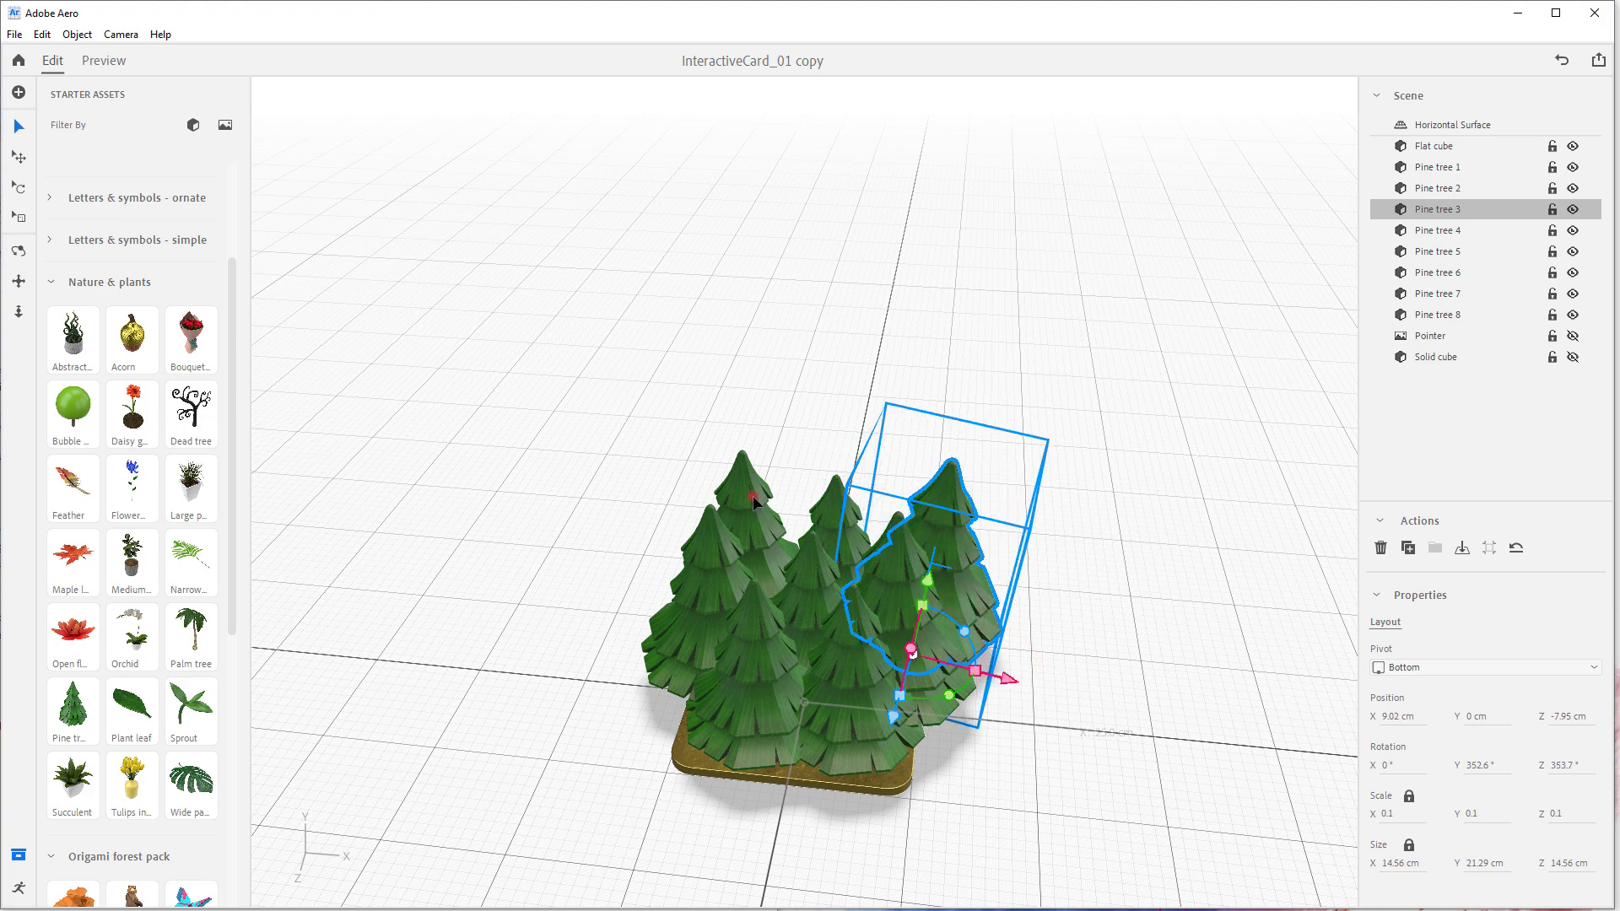
{"action": "left_click", "coordinate": [697, 643]}
{"action": "left_click", "coordinate": [681, 668]}
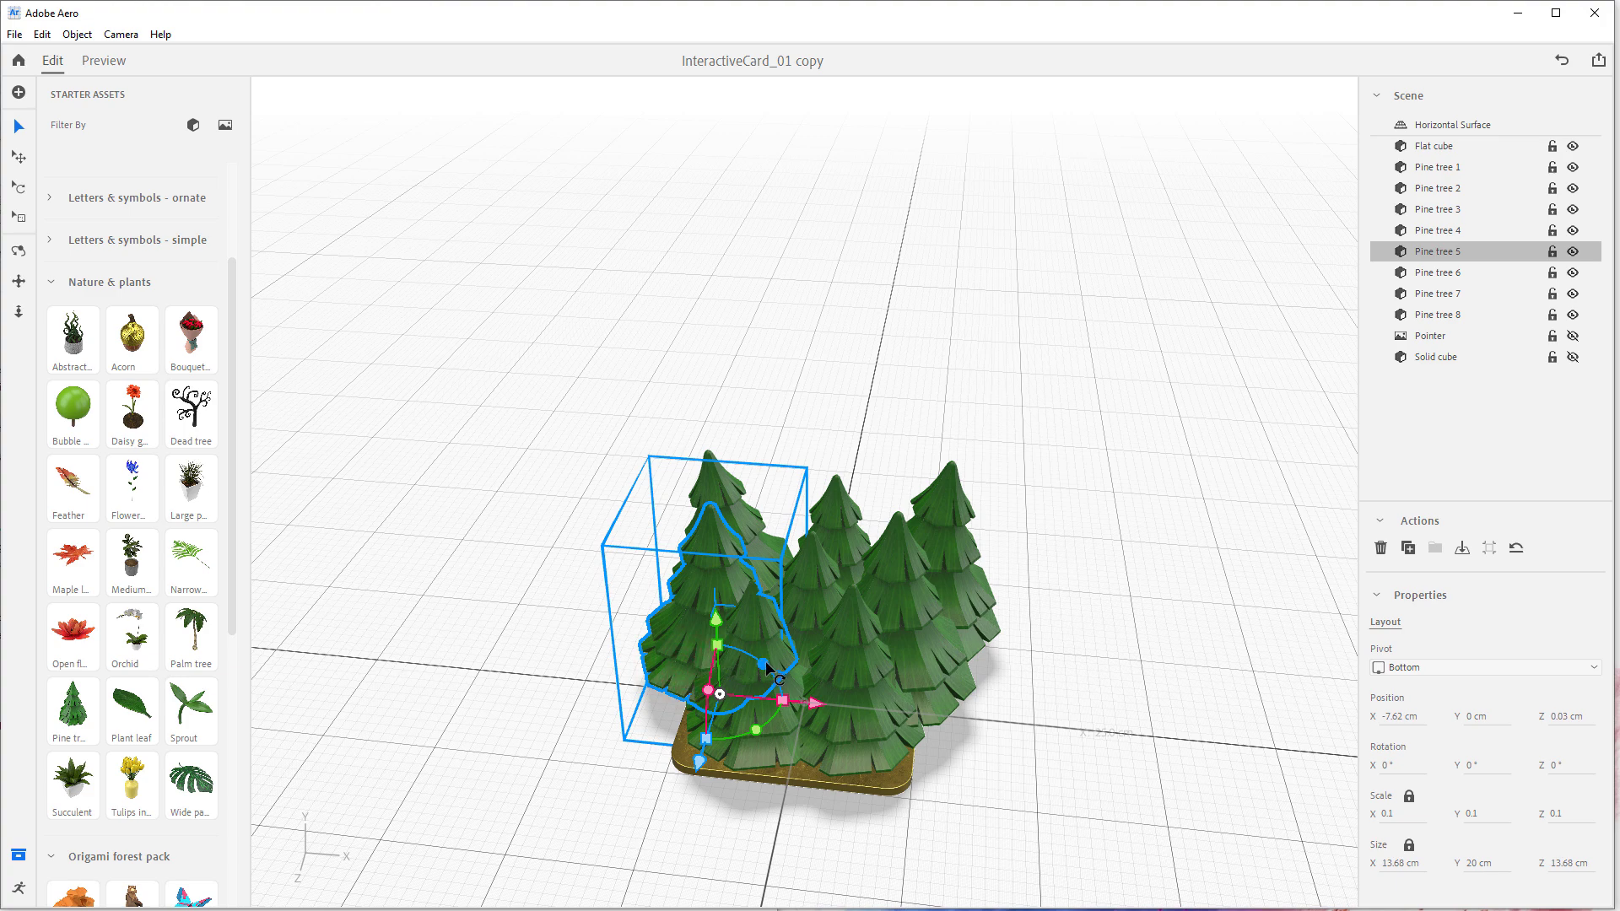
{"action": "left_click_drag", "start_coordinate": [767, 667], "coordinate": [757, 660]}
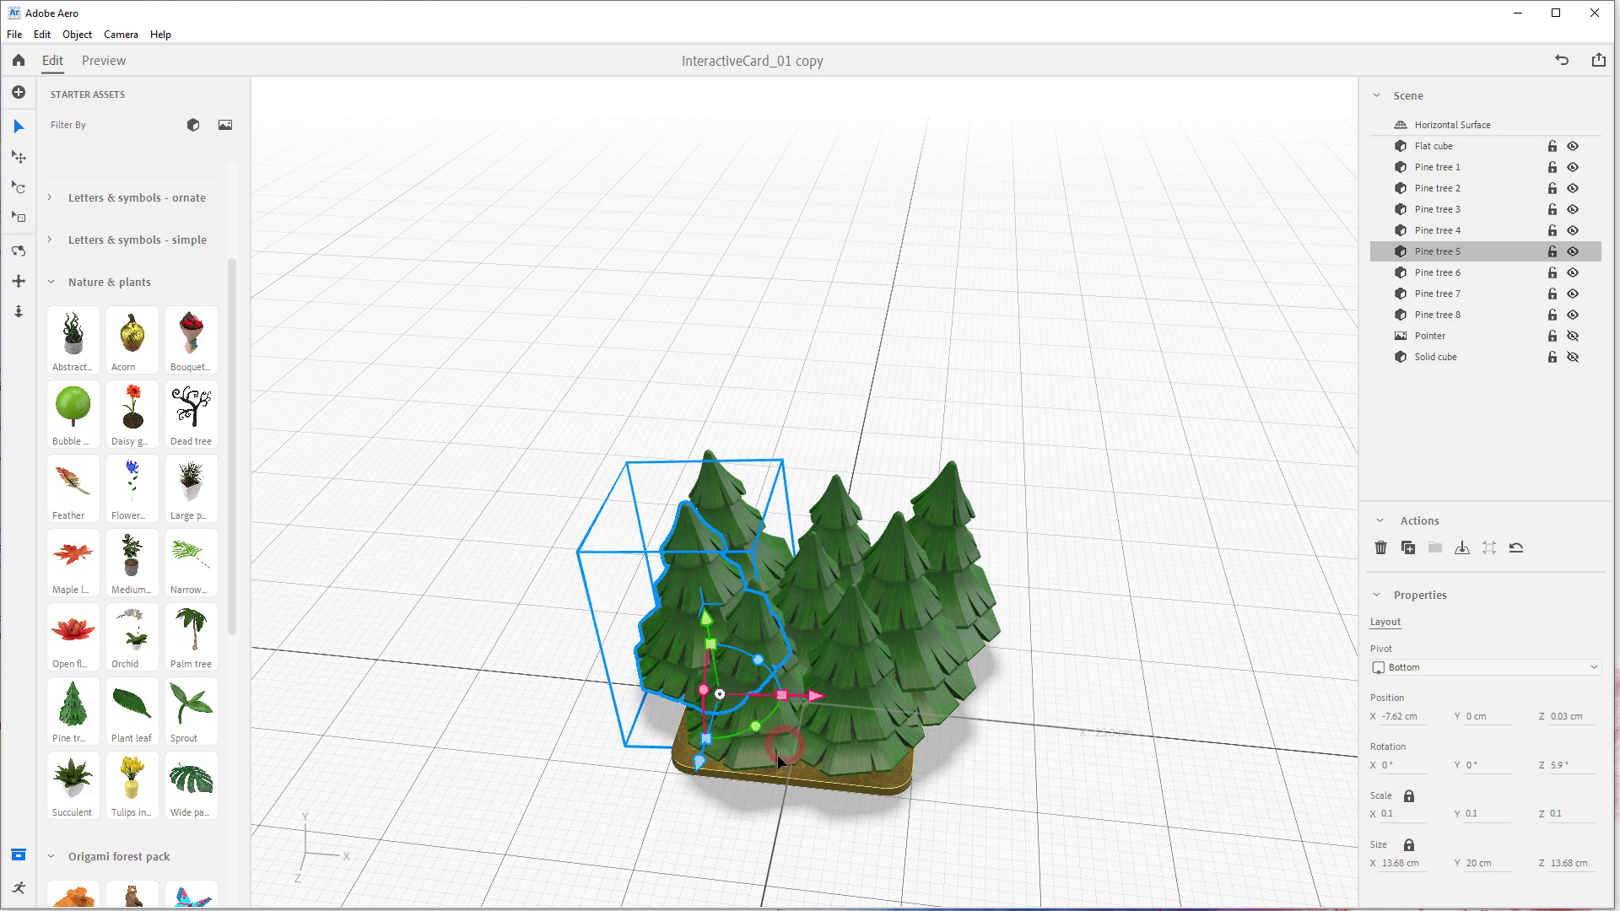
{"action": "left_click", "coordinate": [1097, 749]}
{"action": "right_click_drag", "start_coordinate": [768, 724], "coordinate": [1041, 633]}
Tilt the front-left pine tree to about 2° around X and 0.3° around Z.
{"action": "left_click", "coordinate": [783, 660]}
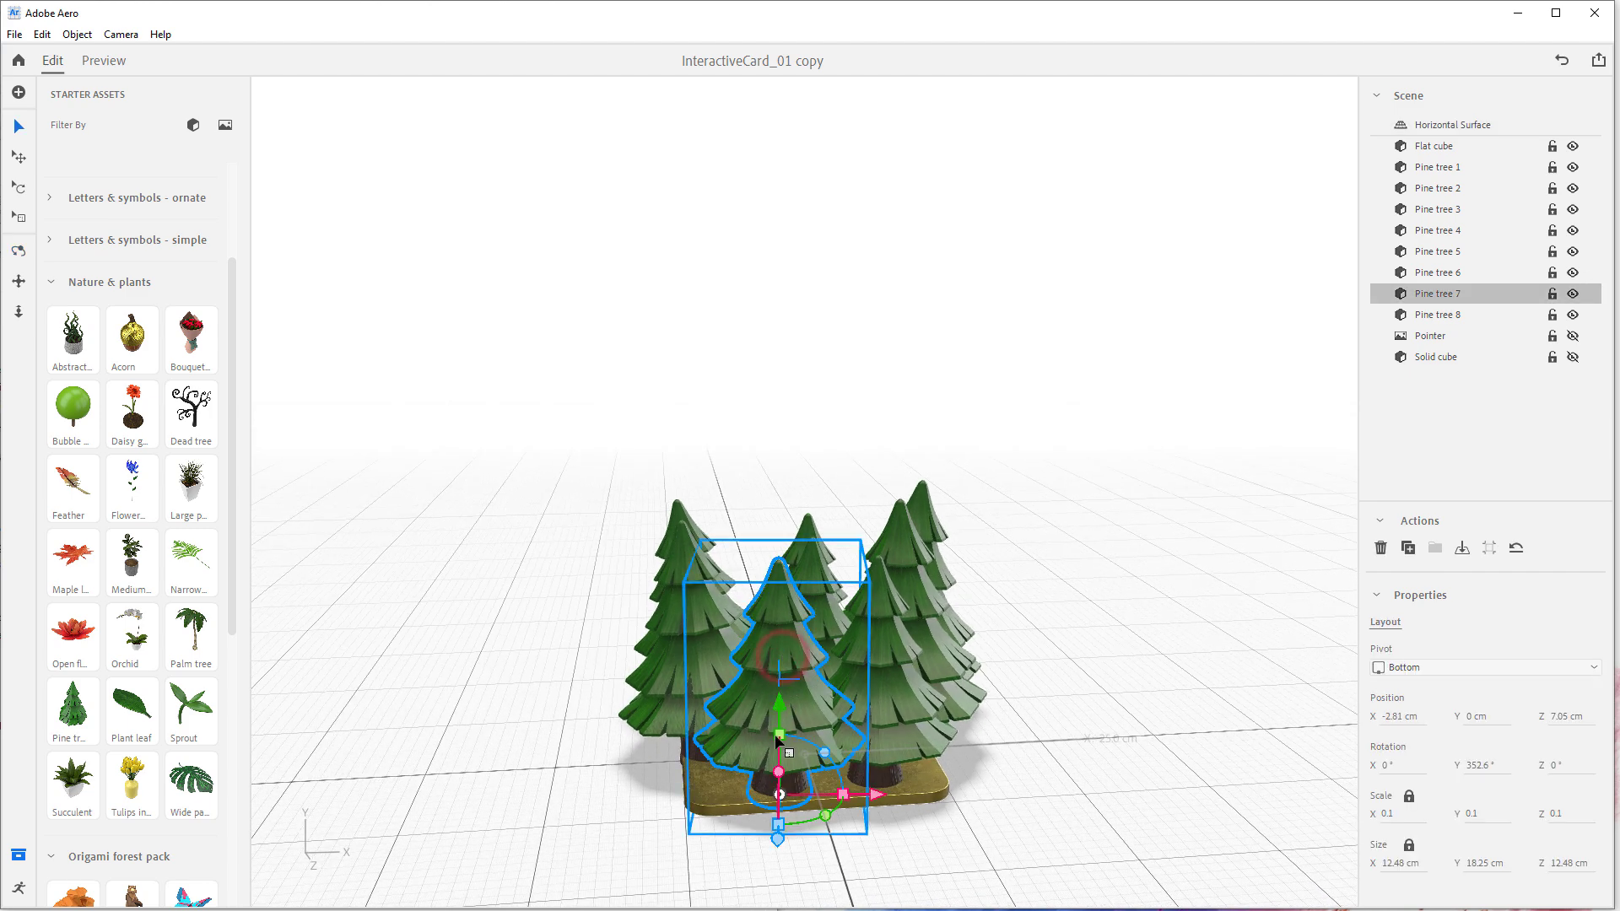
{"action": "left_click_drag", "start_coordinate": [777, 772], "coordinate": [1061, 743]}
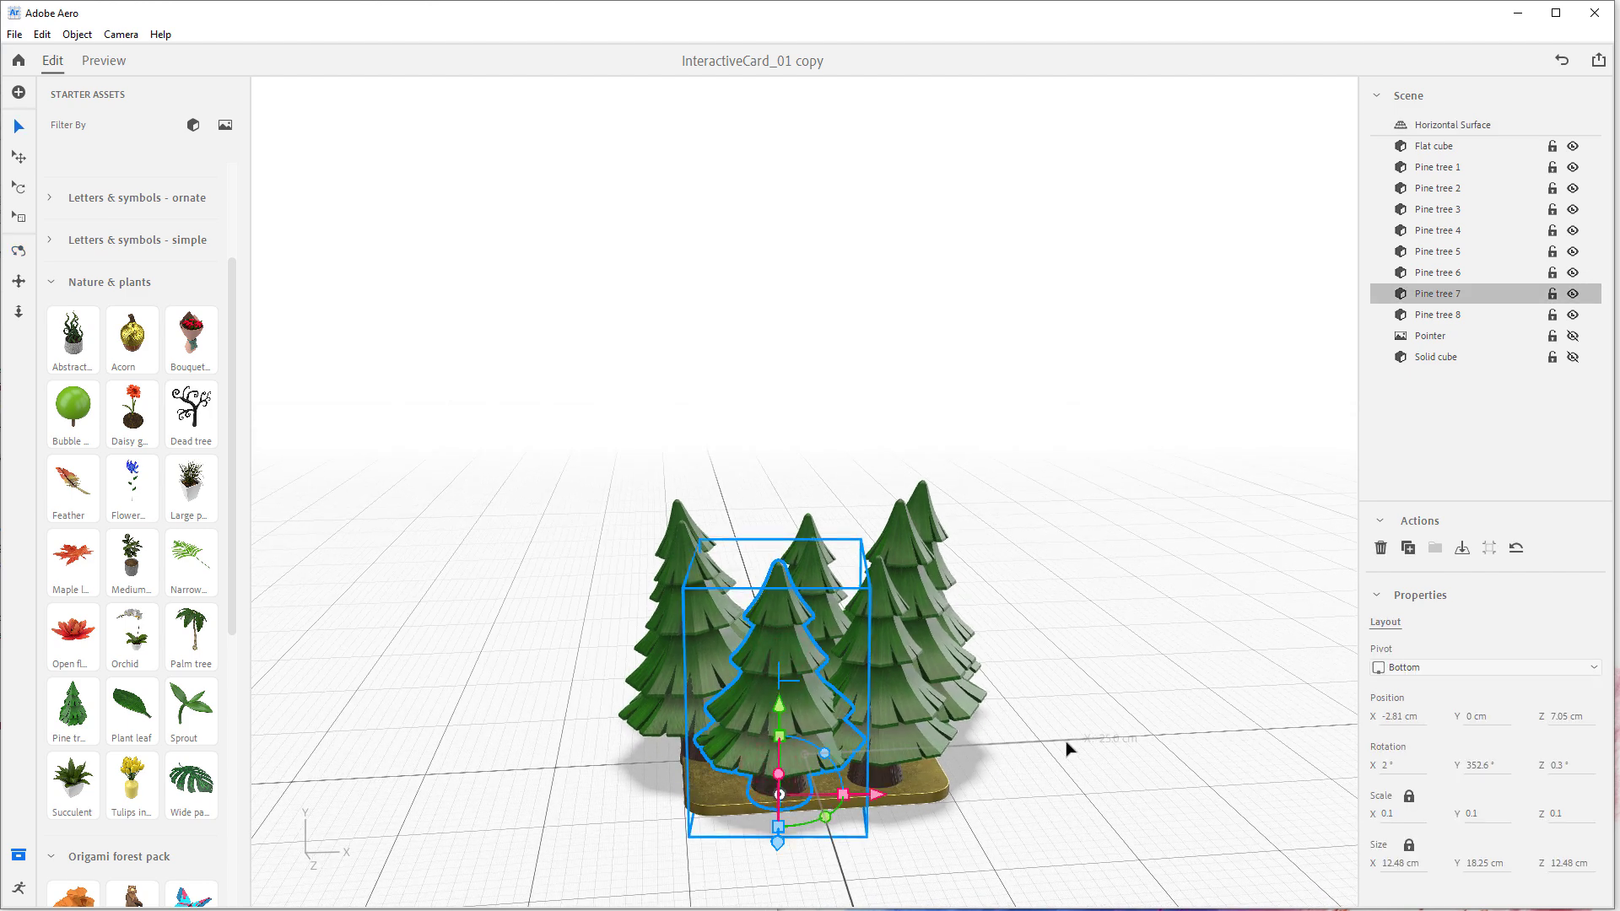
{"action": "right_click", "coordinate": [1067, 742]}
{"action": "scroll", "coordinate": [1063, 690], "scroll_direction": "up", "scroll_amount": 1}
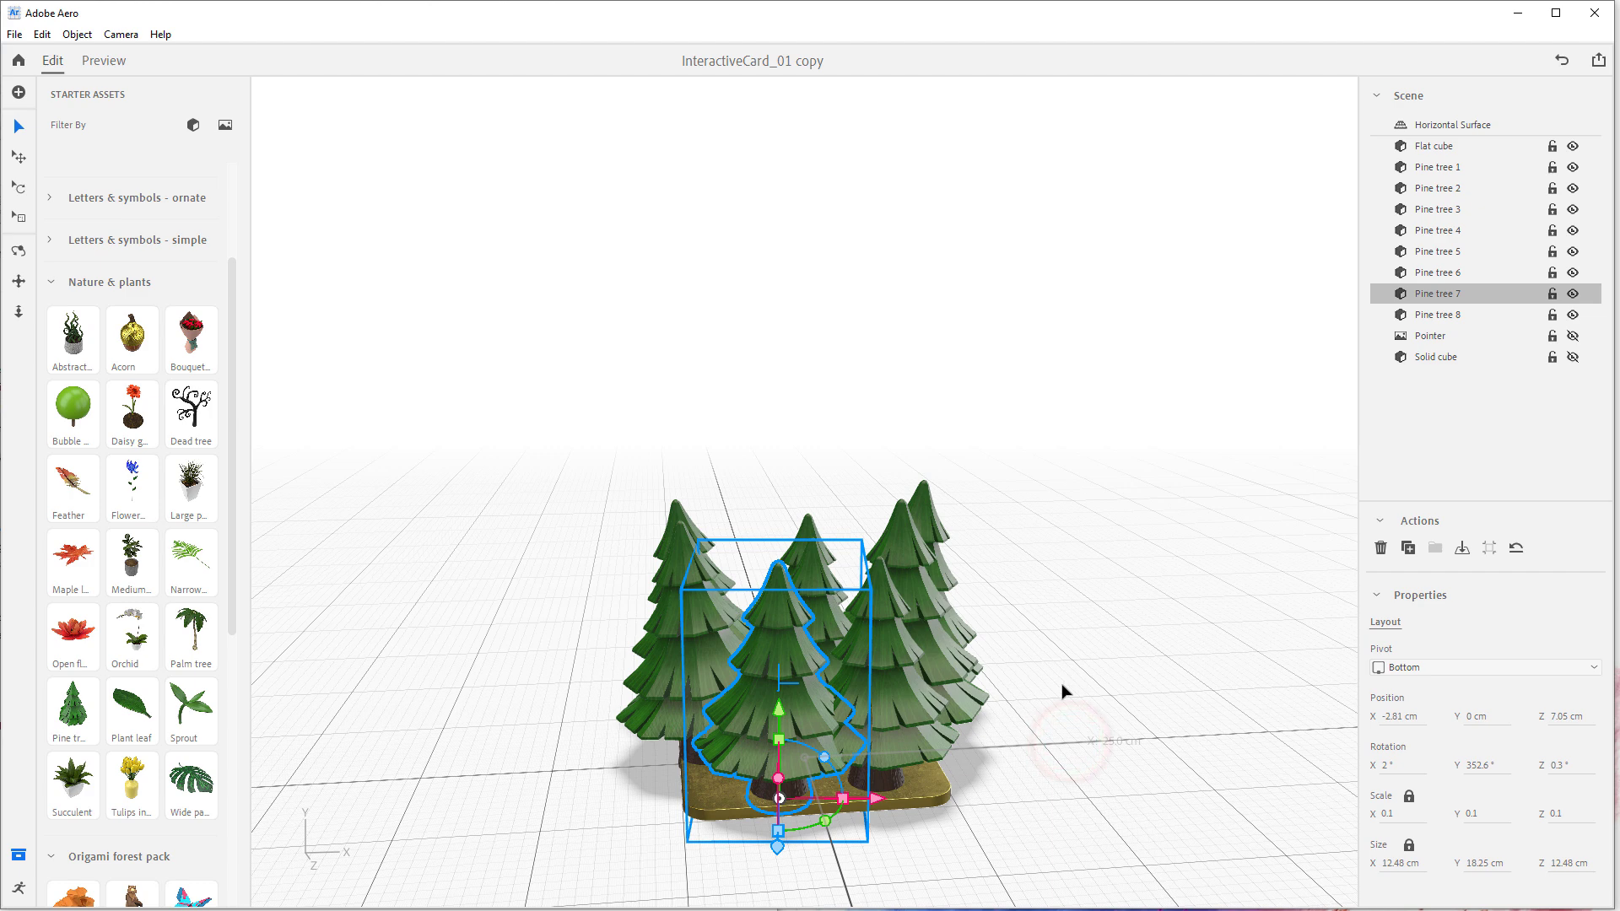
{"action": "left_click", "coordinate": [1011, 675]}
{"action": "right_click_drag", "start_coordinate": [1135, 713], "coordinate": [1089, 688]}
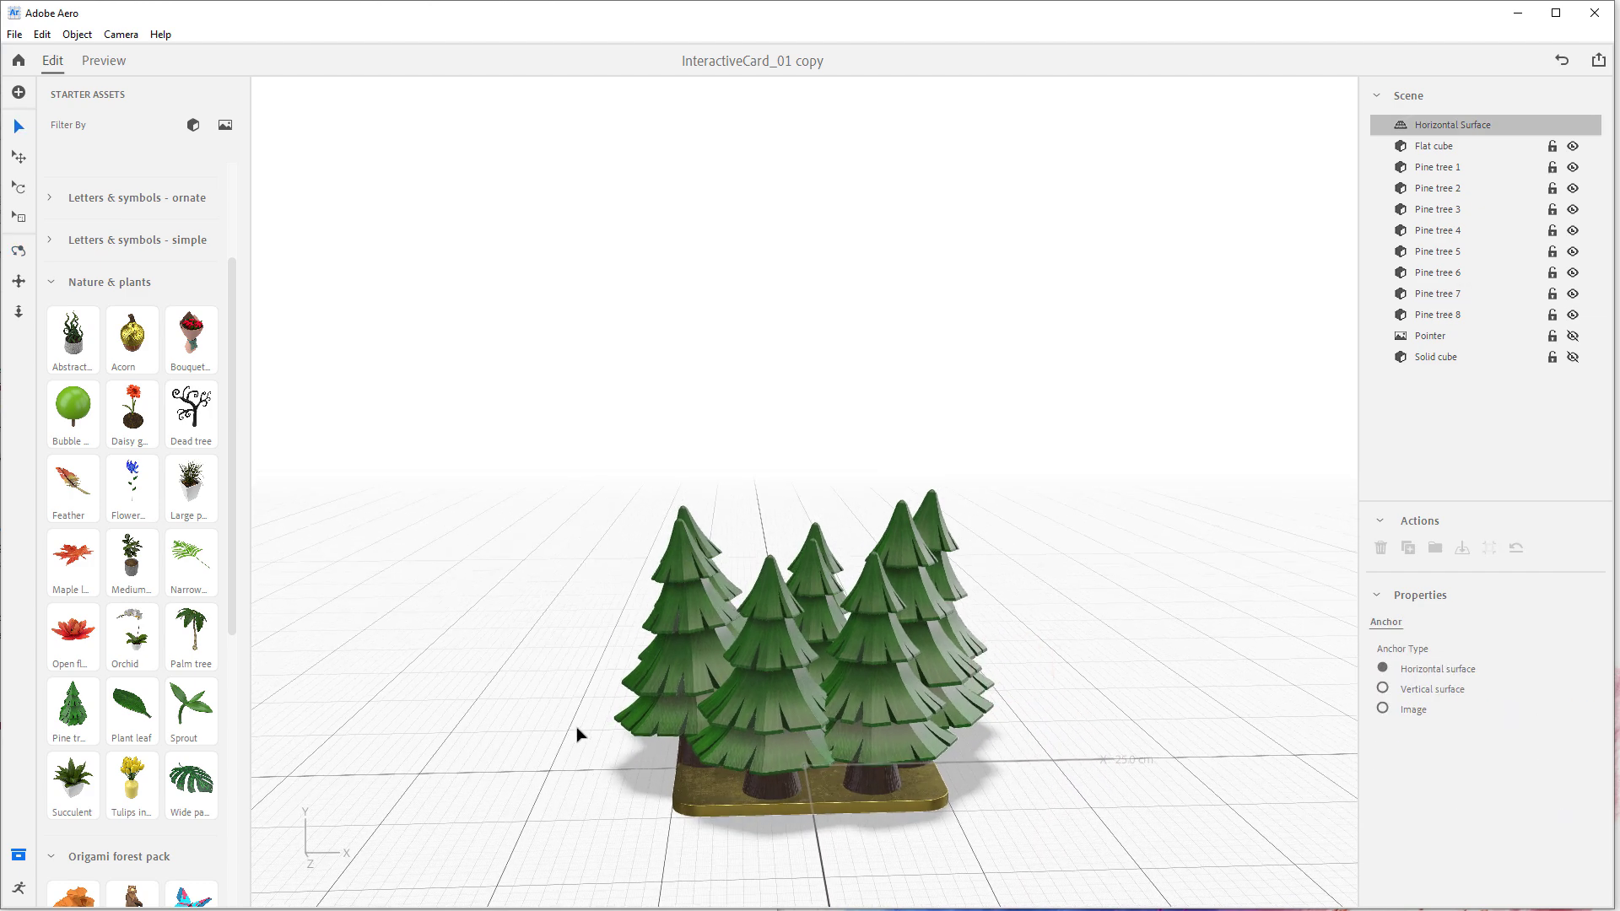
Add the Bear from the Origami forest pack beside the trees at about X -18.64 cm, scaled down to about 6.36 cm high.
{"action": "scroll", "coordinate": [155, 579], "scroll_direction": "down", "scroll_amount": 5}
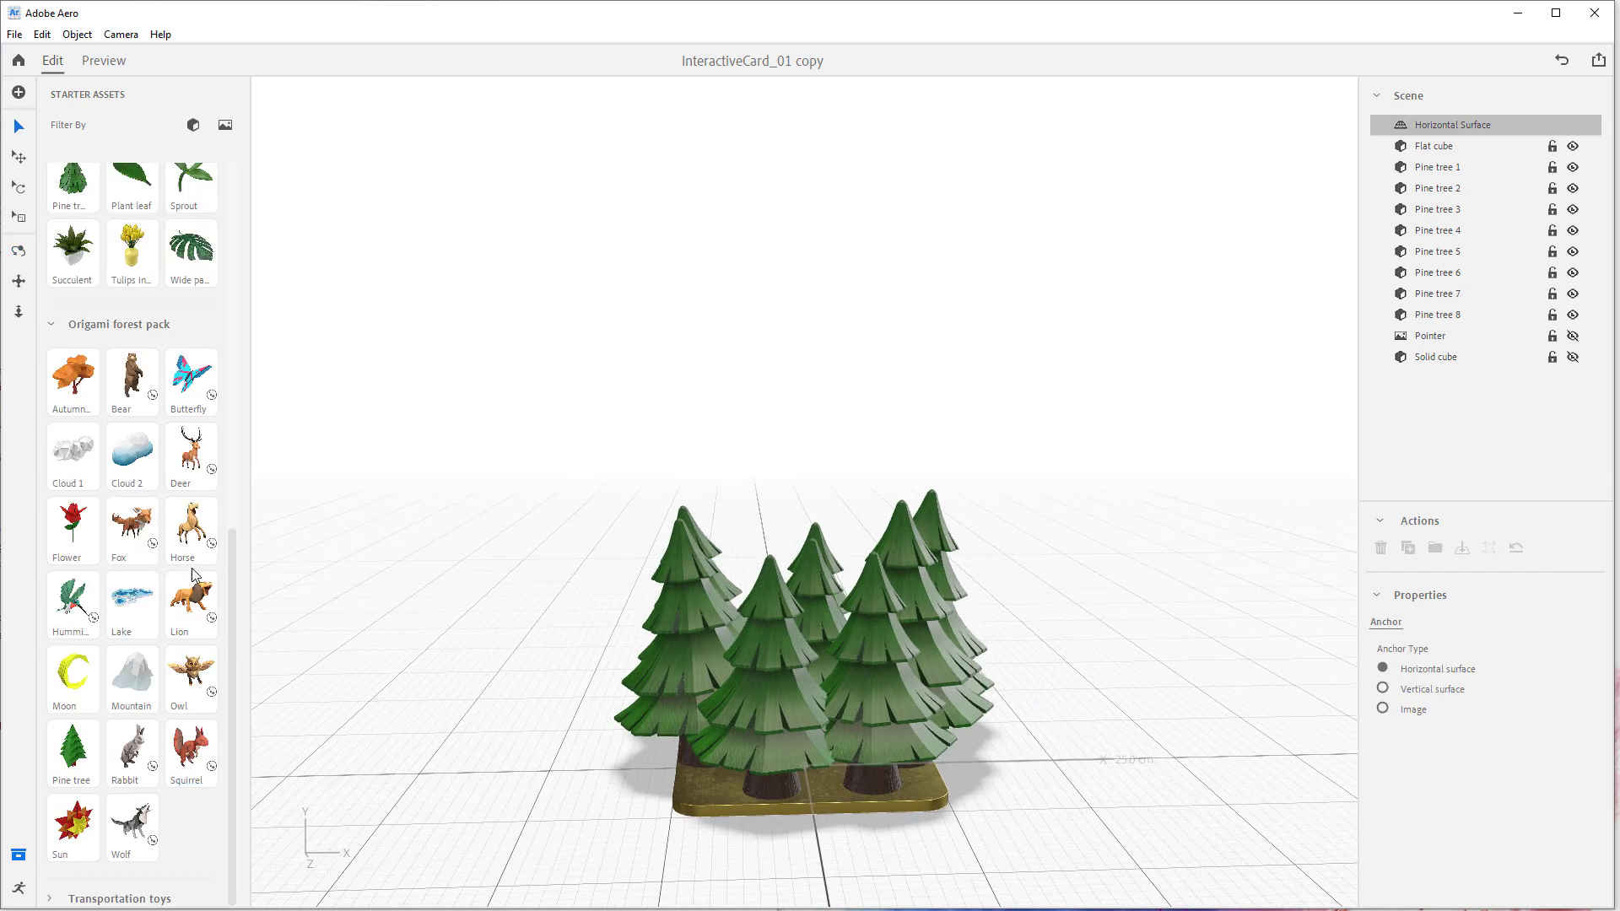
{"action": "left_click", "coordinate": [135, 380]}
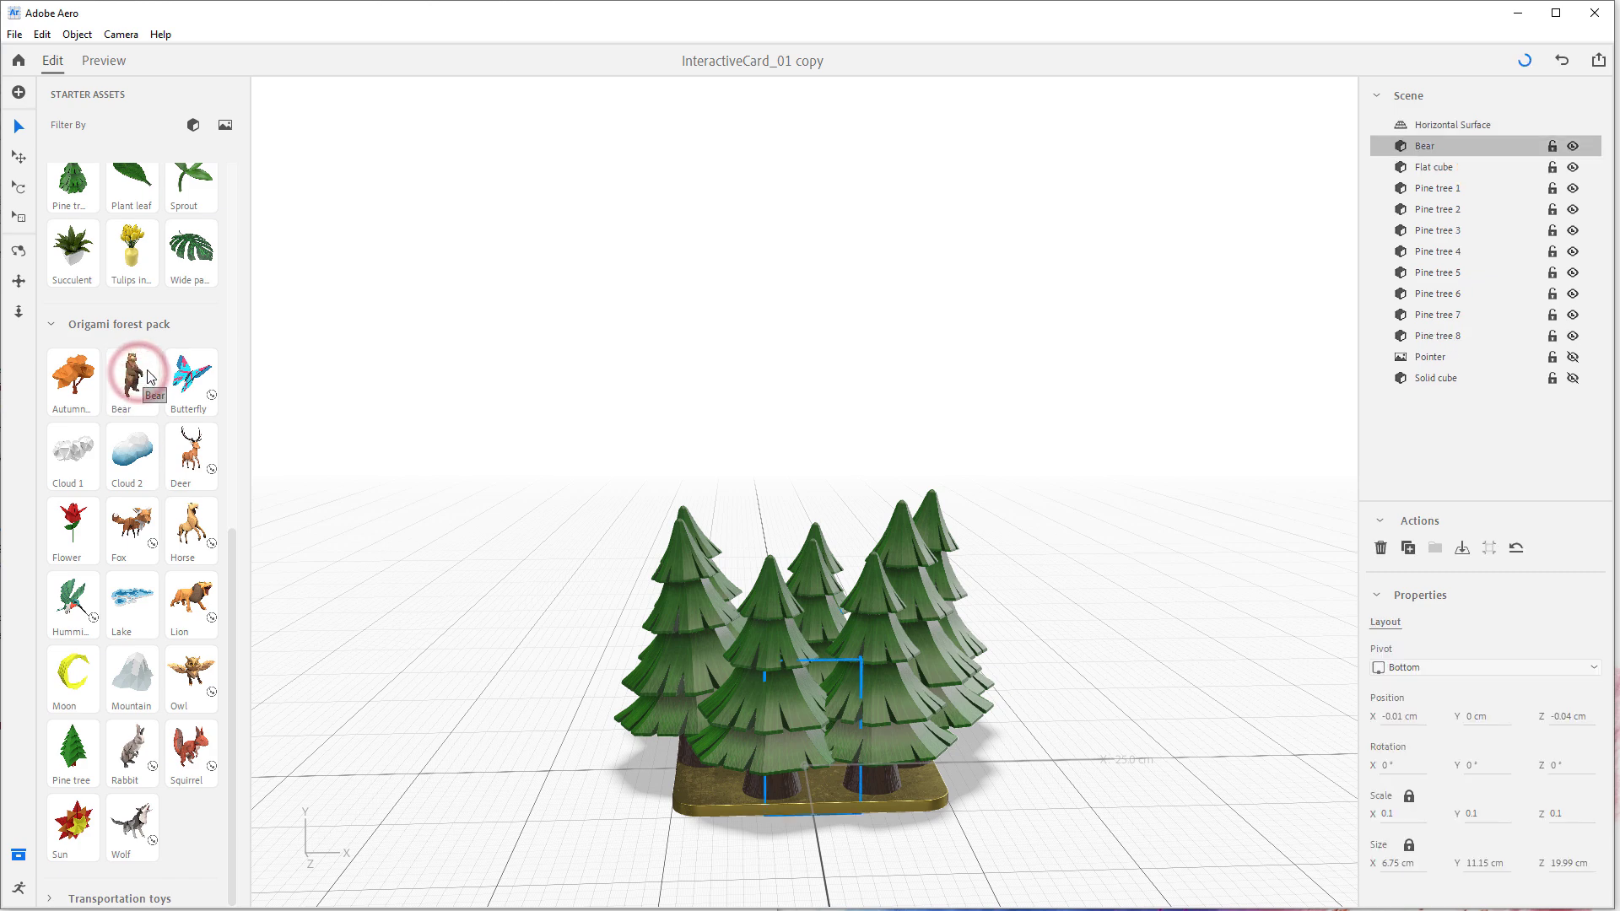
{"action": "left_click_drag", "start_coordinate": [891, 761], "coordinate": [628, 780]}
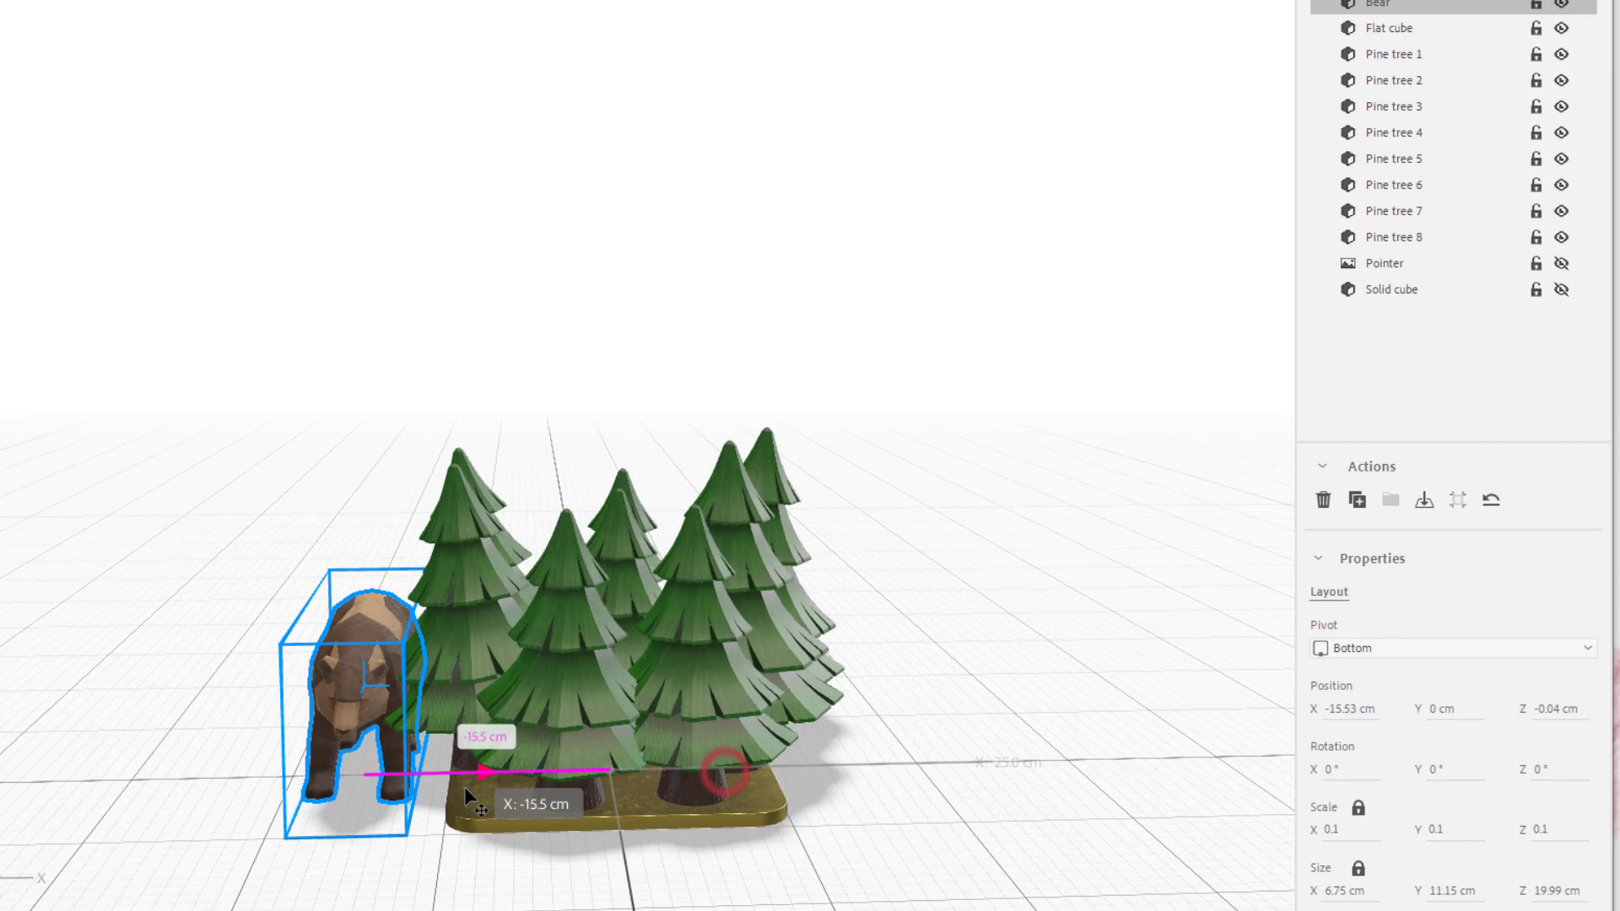
{"action": "left_click_drag", "start_coordinate": [390, 791], "coordinate": [390, 791]}
{"action": "right_click_drag", "start_coordinate": [722, 740], "coordinate": [731, 697]}
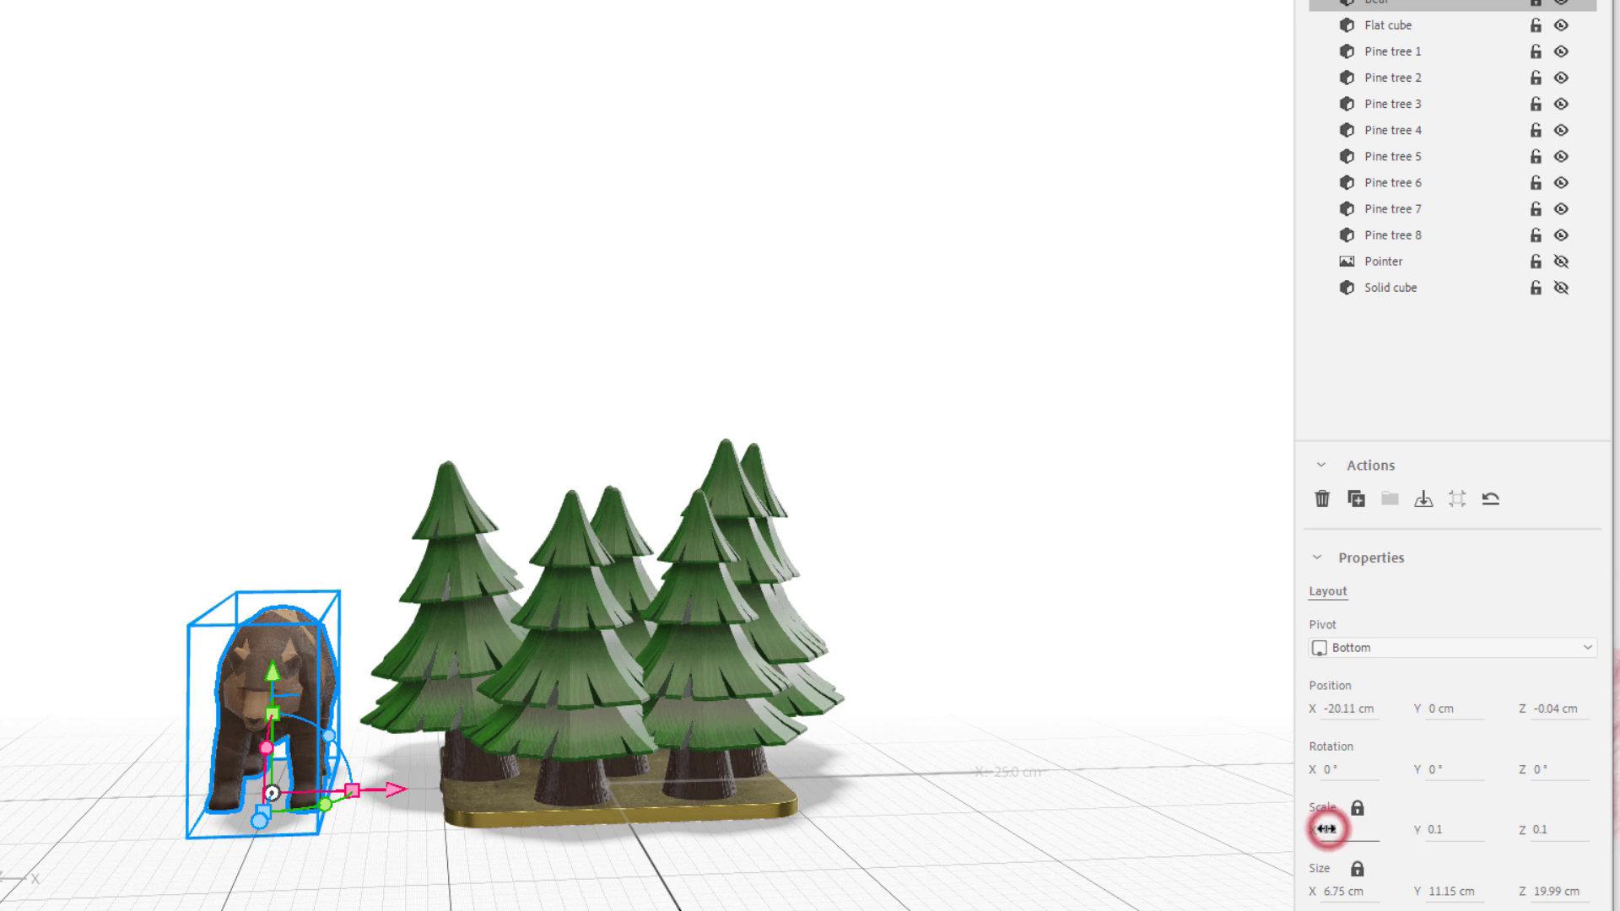
{"action": "left_click_drag", "start_coordinate": [1328, 829], "coordinate": [1324, 831]}
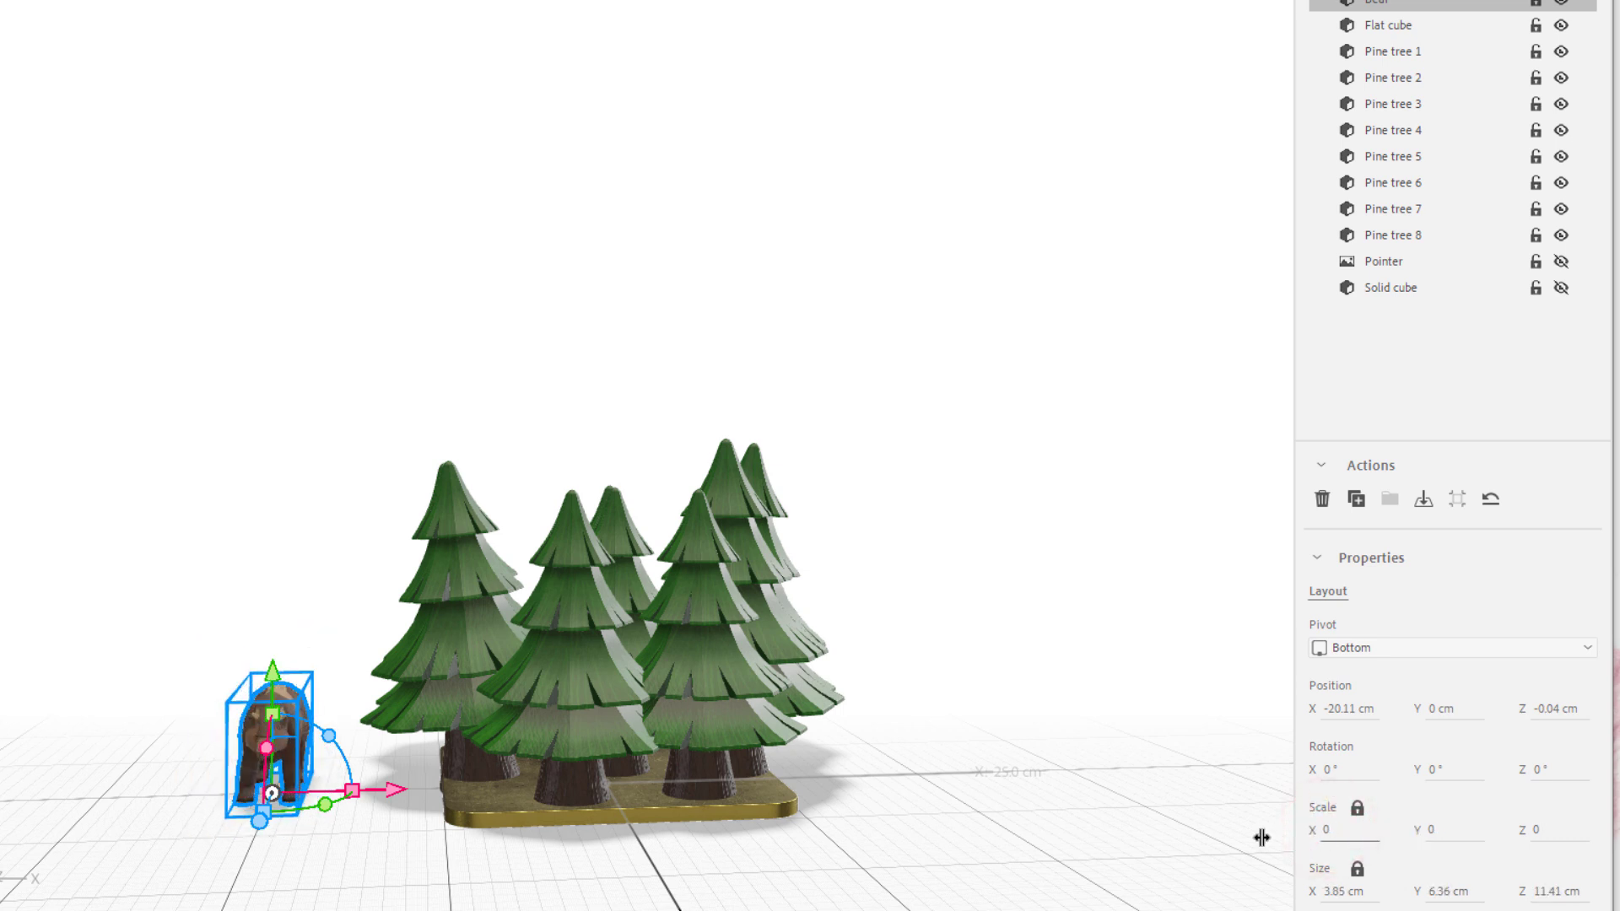
{"action": "left_click_drag", "start_coordinate": [401, 791], "coordinate": [433, 791]}
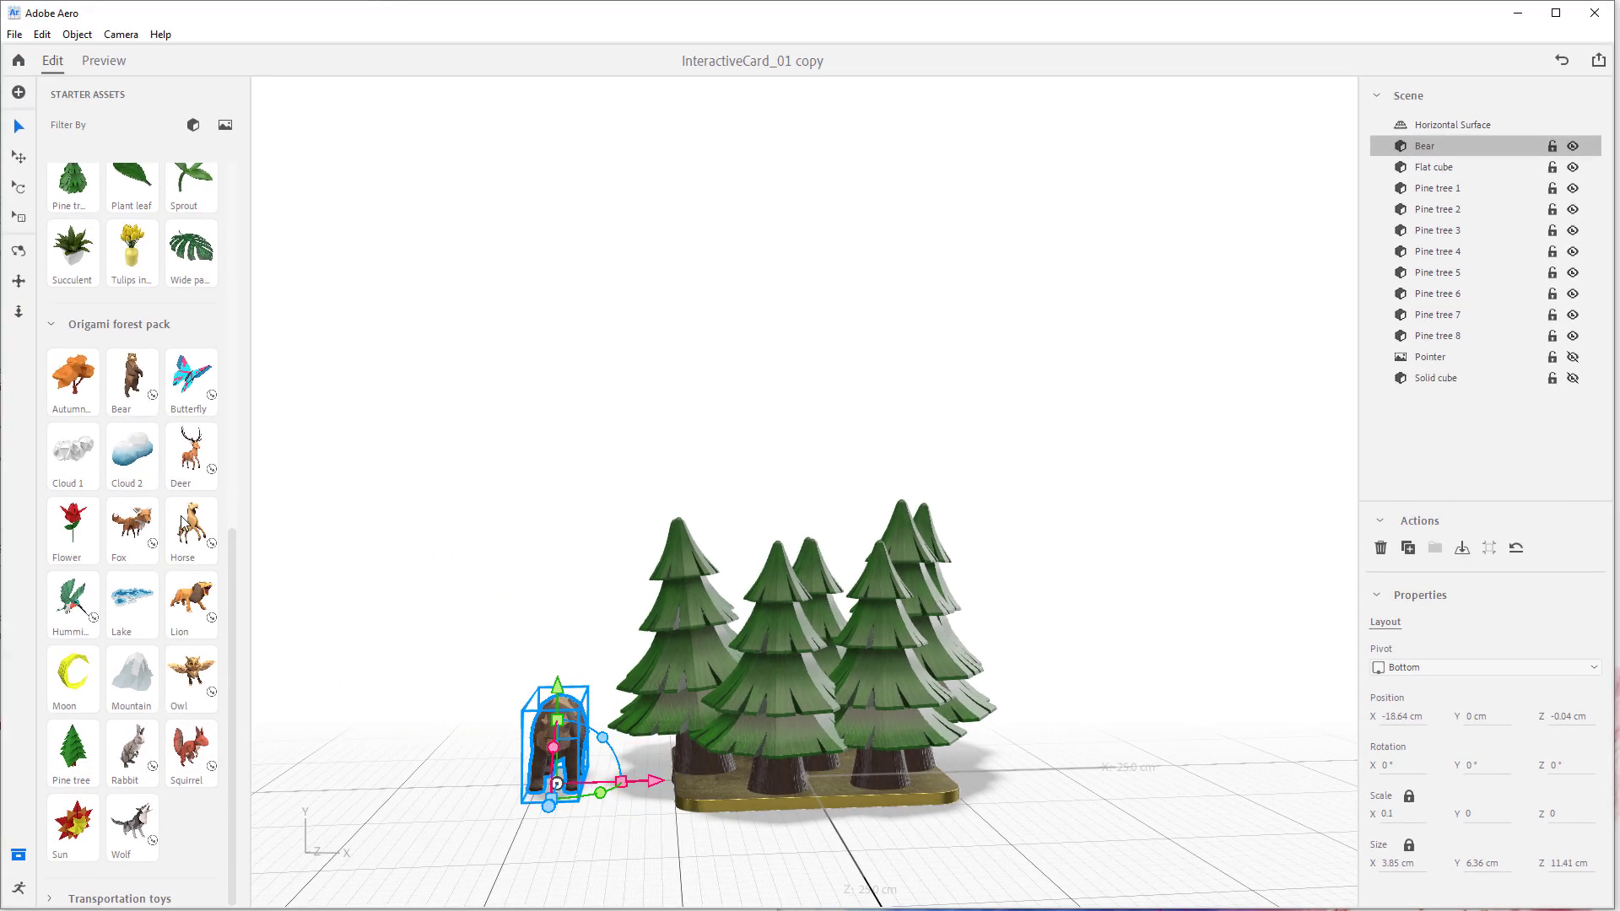
Add the Deer on the opposite side of the trees at about X 17.14 cm and scale it down to roughly half size.
{"action": "left_click", "coordinate": [193, 451]}
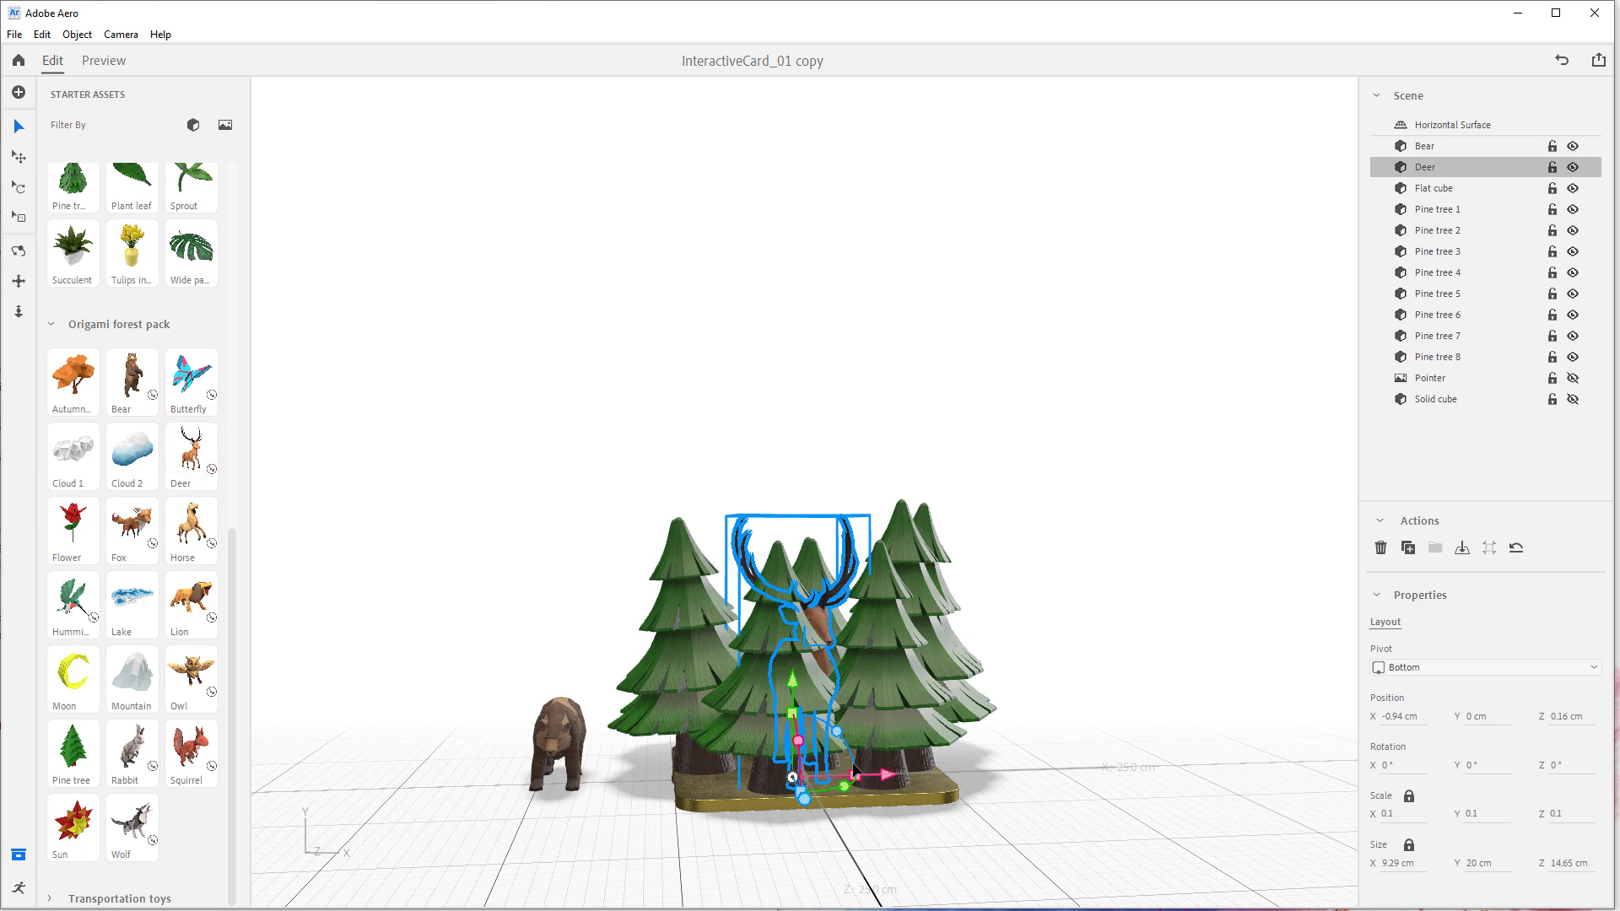
{"action": "left_click_drag", "start_coordinate": [901, 780], "coordinate": [1089, 781]}
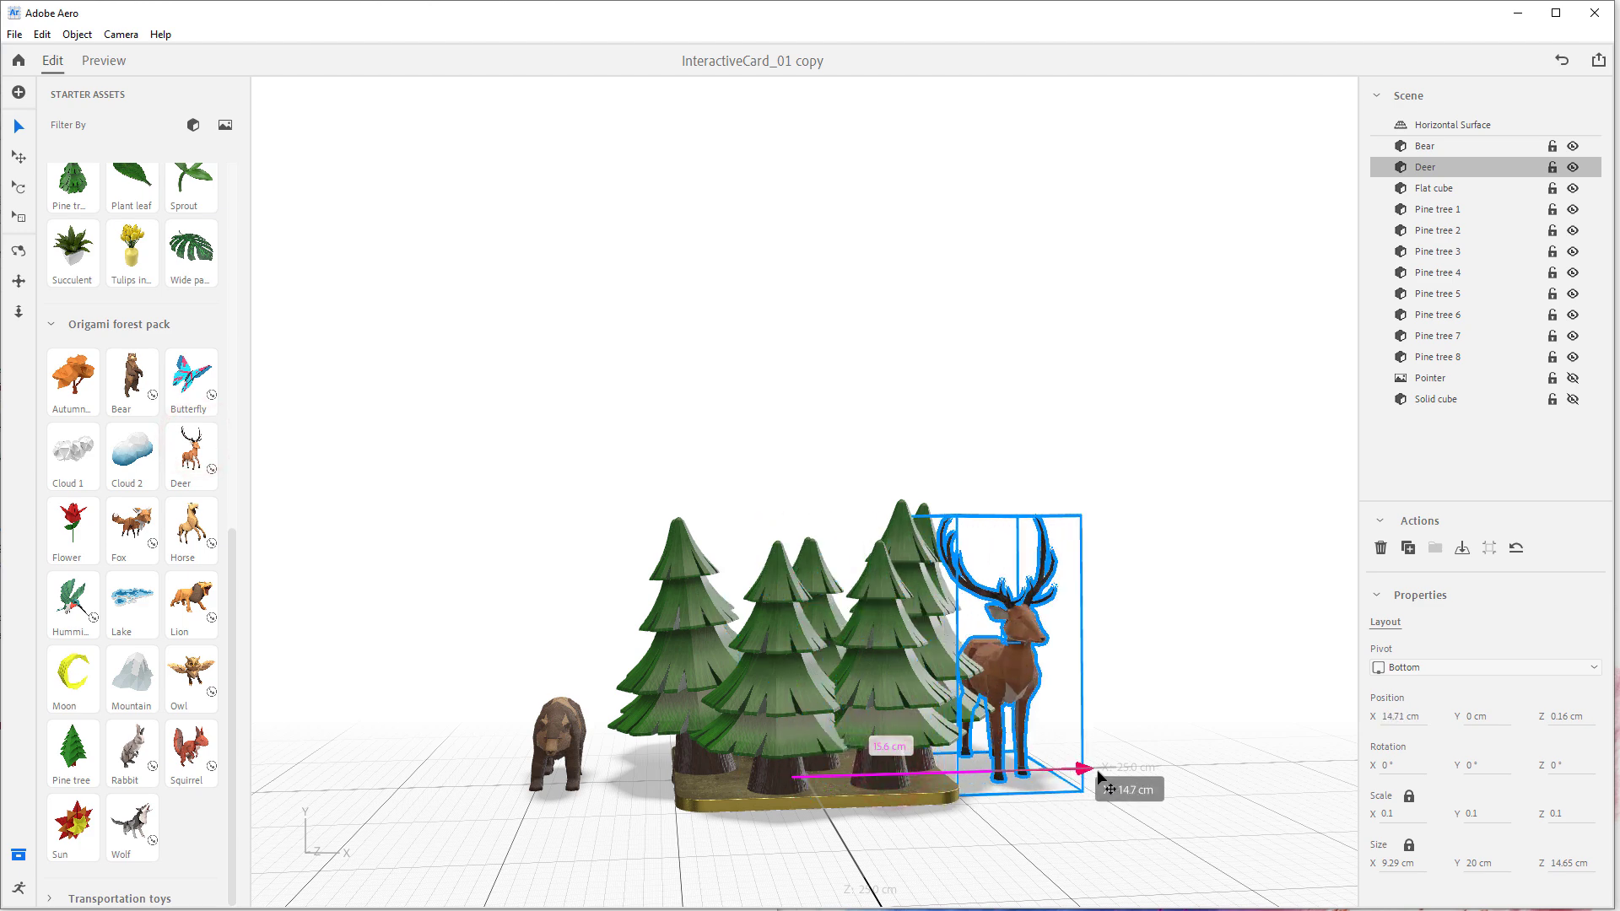
{"action": "left_click_drag", "start_coordinate": [1100, 778], "coordinate": [1119, 777]}
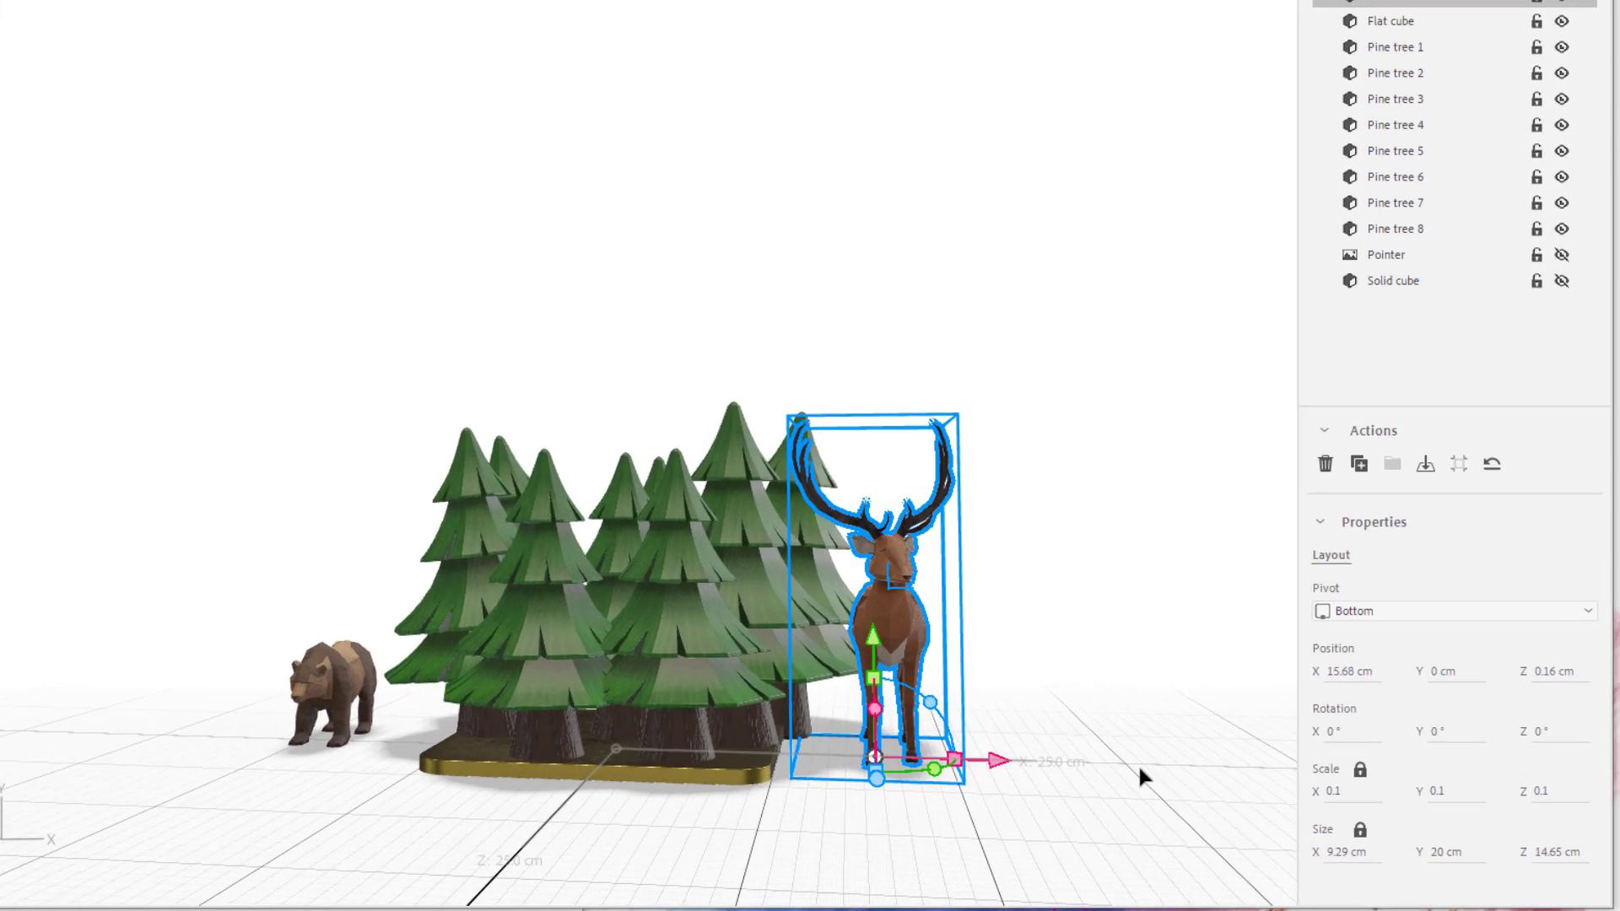
{"action": "left_click_drag", "start_coordinate": [948, 752], "coordinate": [998, 765]}
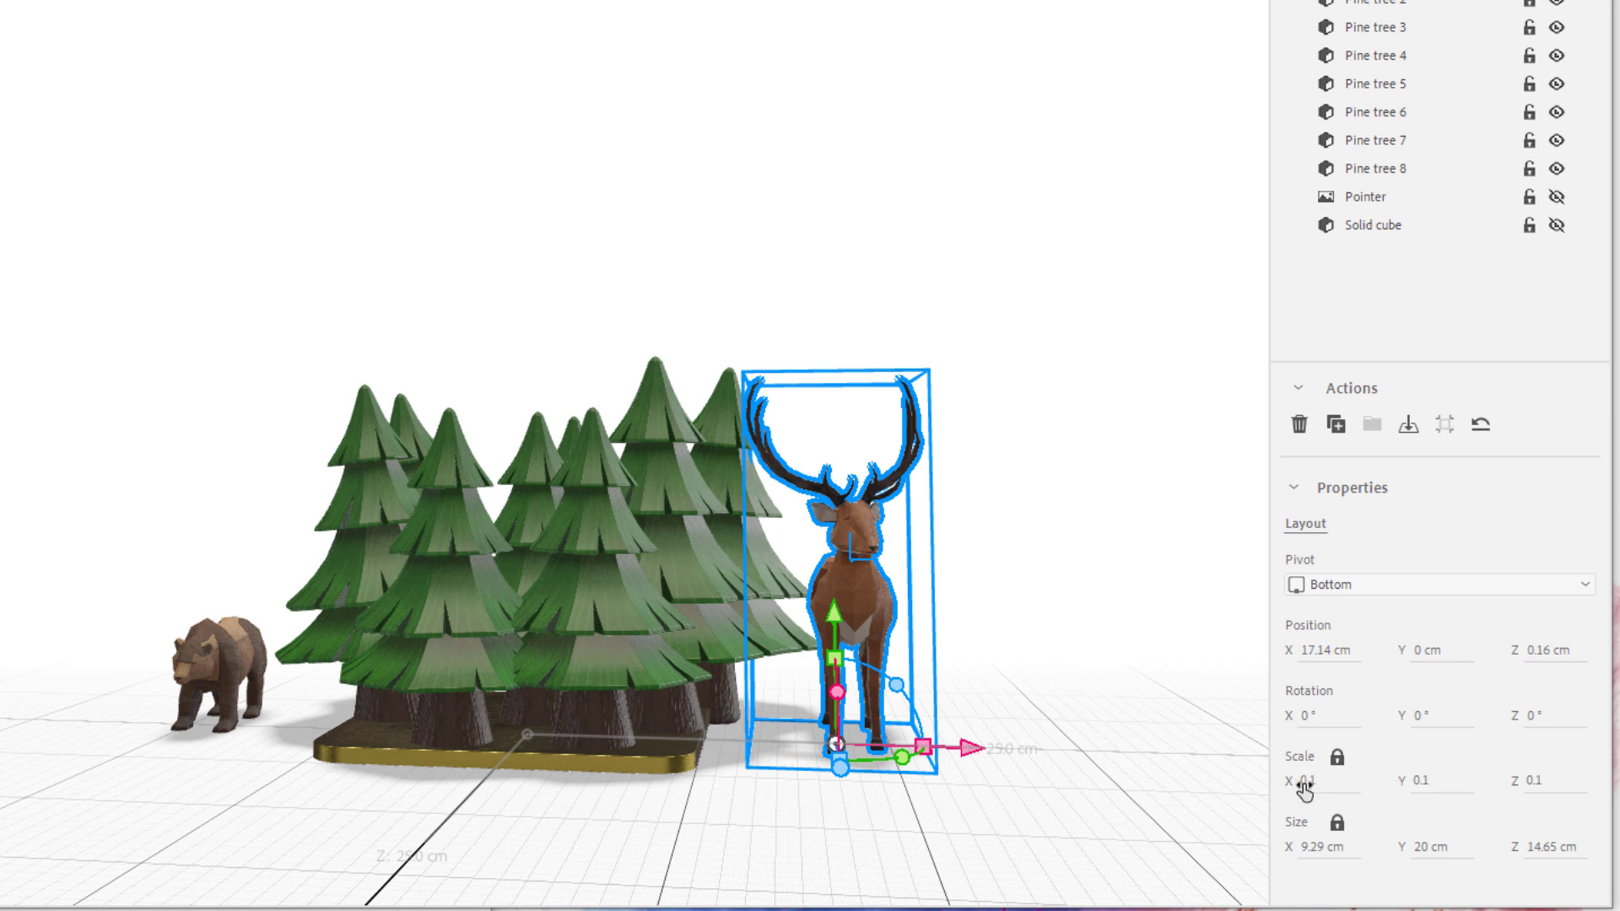
{"action": "left_click_drag", "start_coordinate": [1304, 789], "coordinate": [1004, 748]}
{"action": "left_click", "coordinate": [963, 802]}
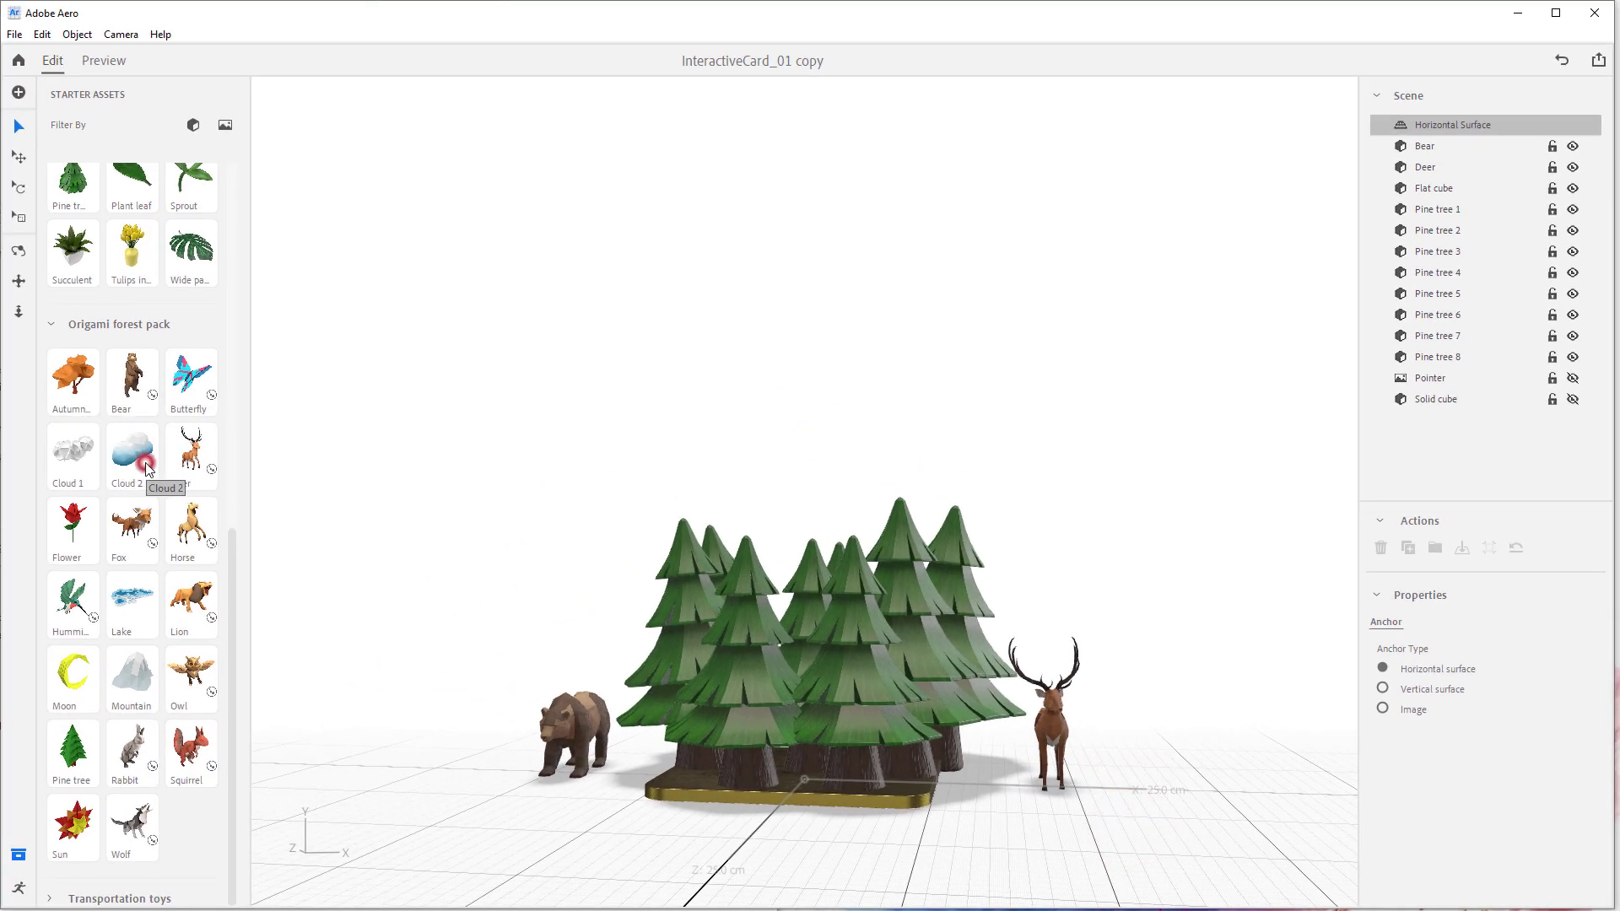
Add Cloud 2 and place it above the bear at about X -16.23 cm and Y 21.69 cm.
{"action": "left_click", "coordinate": [146, 468]}
{"action": "left_click_drag", "start_coordinate": [804, 681], "coordinate": [797, 405]}
{"action": "right_click_drag", "start_coordinate": [852, 608], "coordinate": [908, 778]}
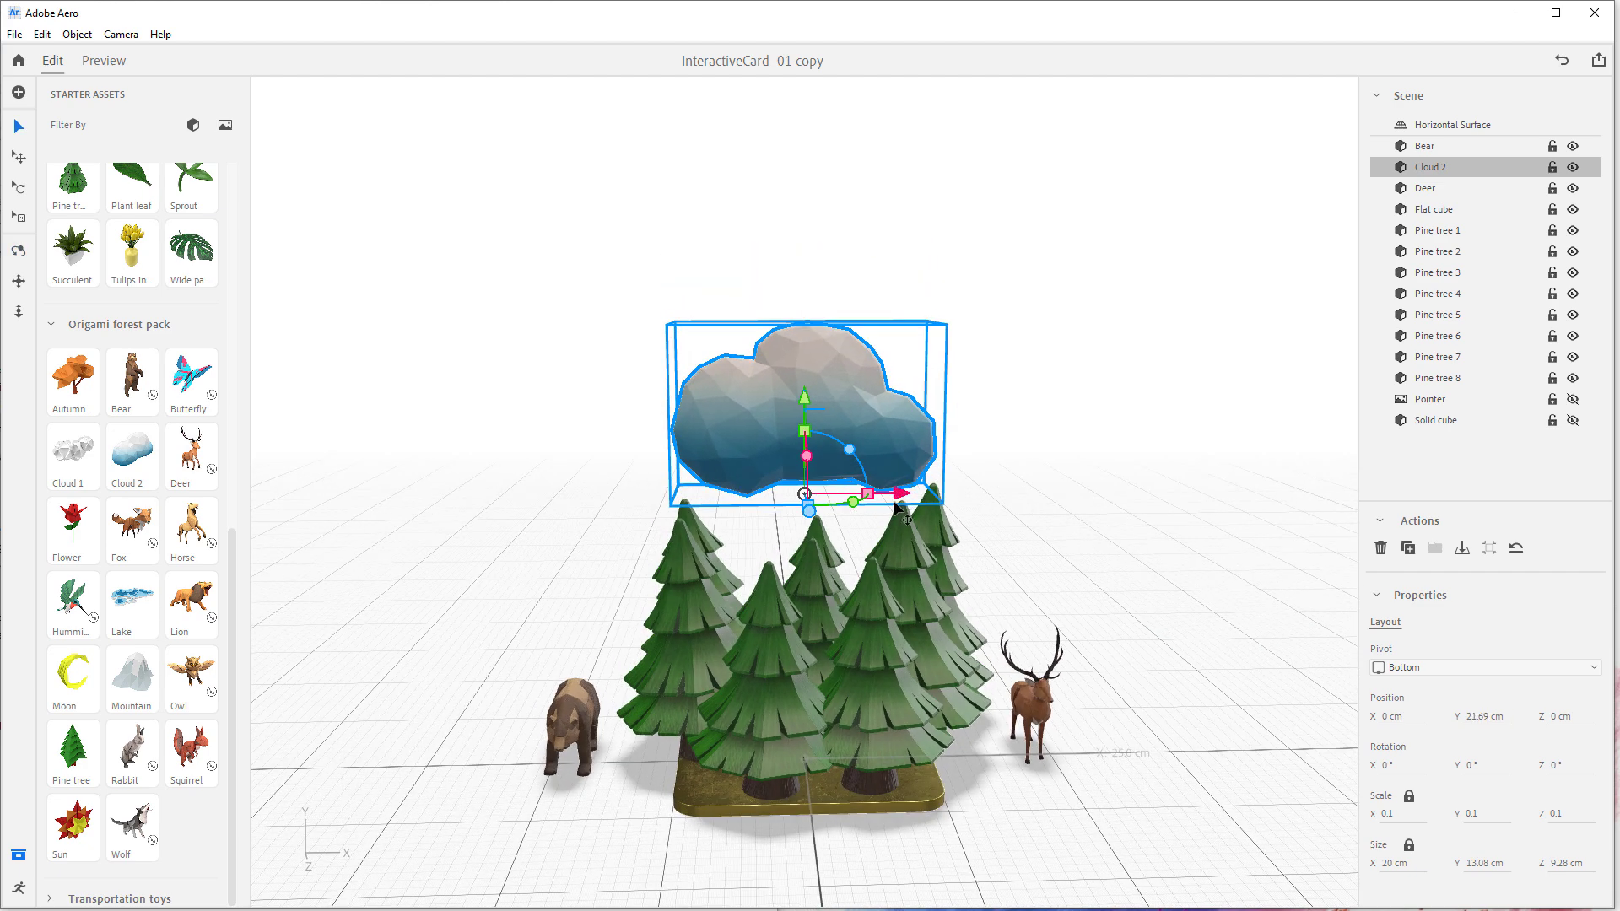
{"action": "left_click_drag", "start_coordinate": [899, 493], "coordinate": [688, 495]}
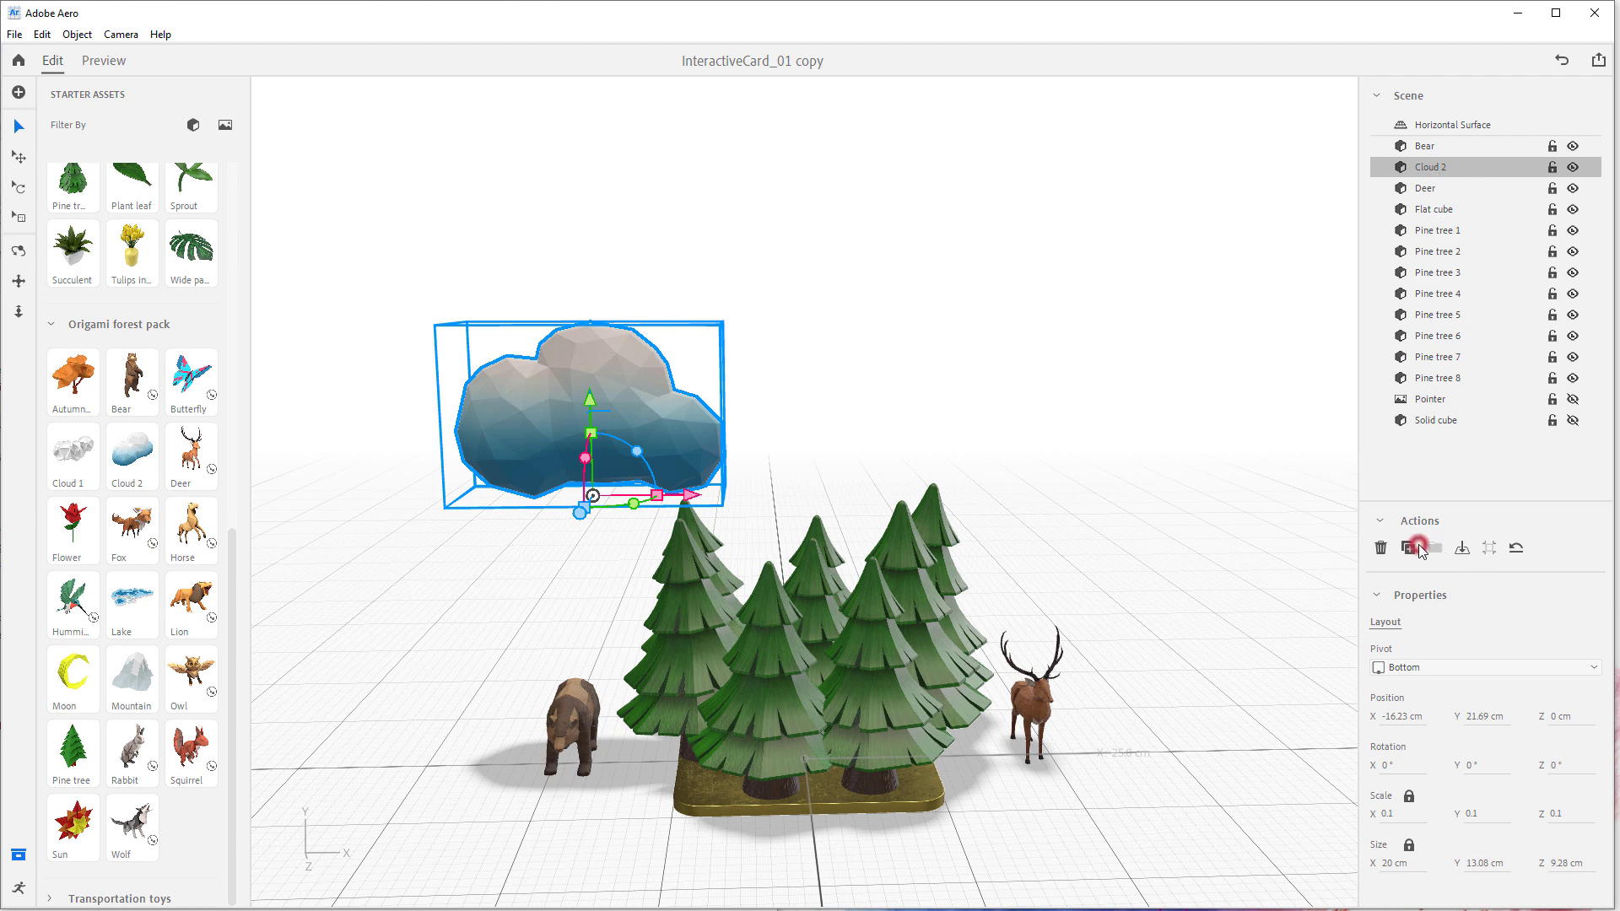
{"action": "left_click", "coordinate": [1420, 549]}
{"action": "scroll", "coordinate": [865, 399], "scroll_direction": "up", "scroll_amount": 1}
{"action": "scroll", "coordinate": [871, 430], "scroll_direction": "down", "scroll_amount": 2}
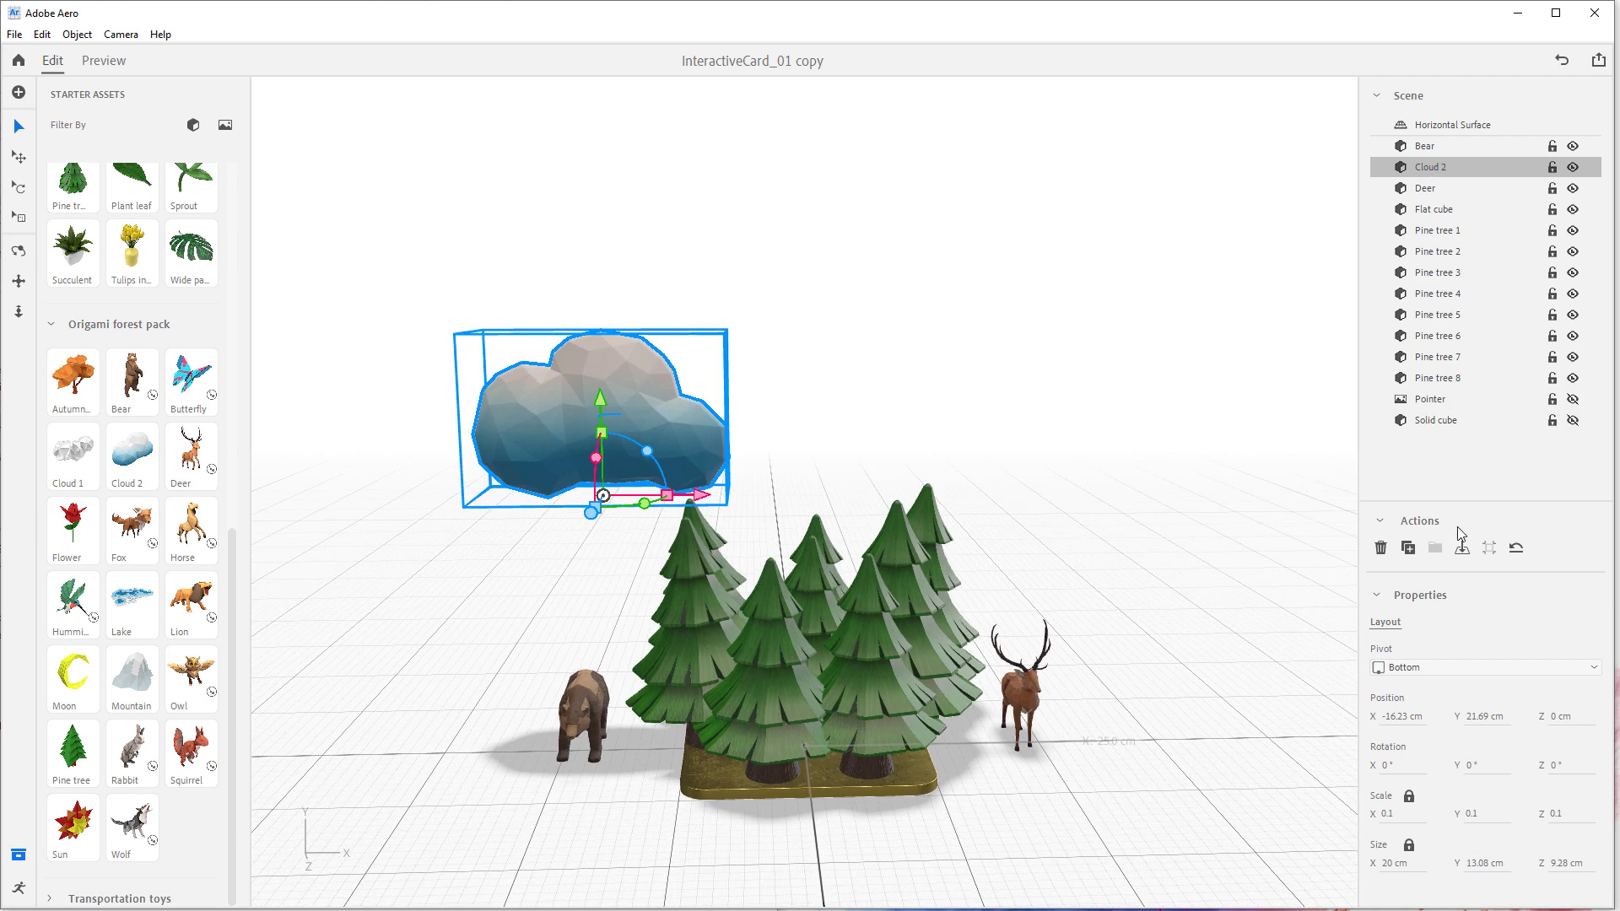
{"action": "left_click", "coordinate": [982, 386]}
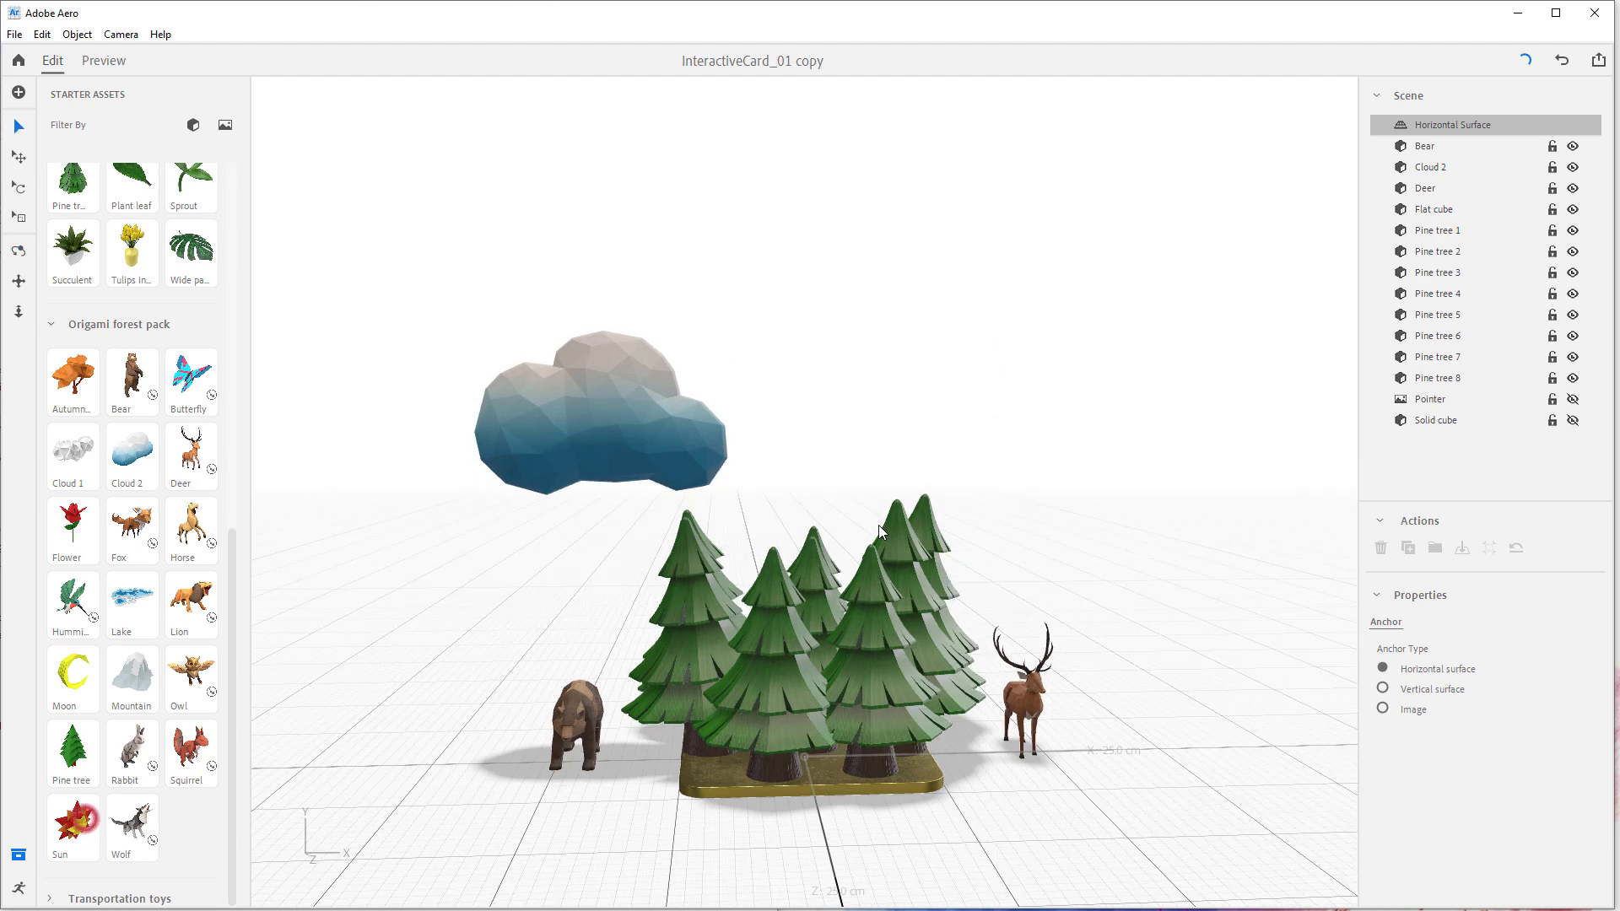
Add the Sun, raise it above the trees to about Y 18.94 cm and push it back to about Z -14.97 cm.
{"action": "left_click_drag", "start_coordinate": [806, 666], "coordinate": [823, 431]}
{"action": "right_click_drag", "start_coordinate": [869, 448], "coordinate": [759, 542]}
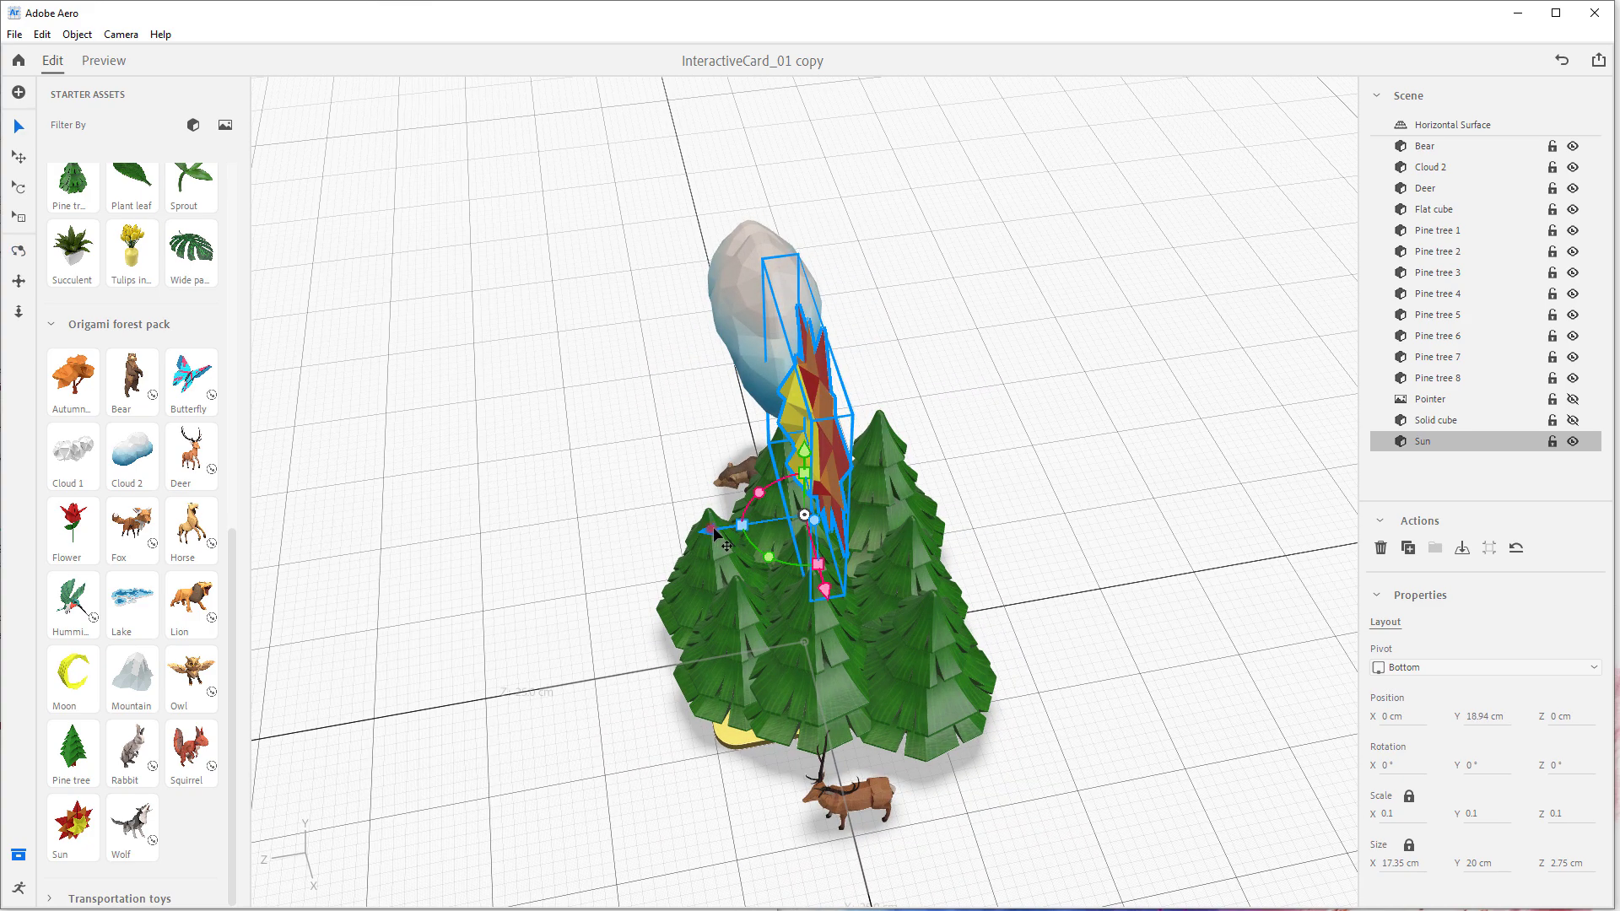
{"action": "left_click_drag", "start_coordinate": [714, 533], "coordinate": [886, 505]}
{"action": "right_click_drag", "start_coordinate": [1136, 606], "coordinate": [1275, 496]}
{"action": "left_click", "coordinate": [394, 577]}
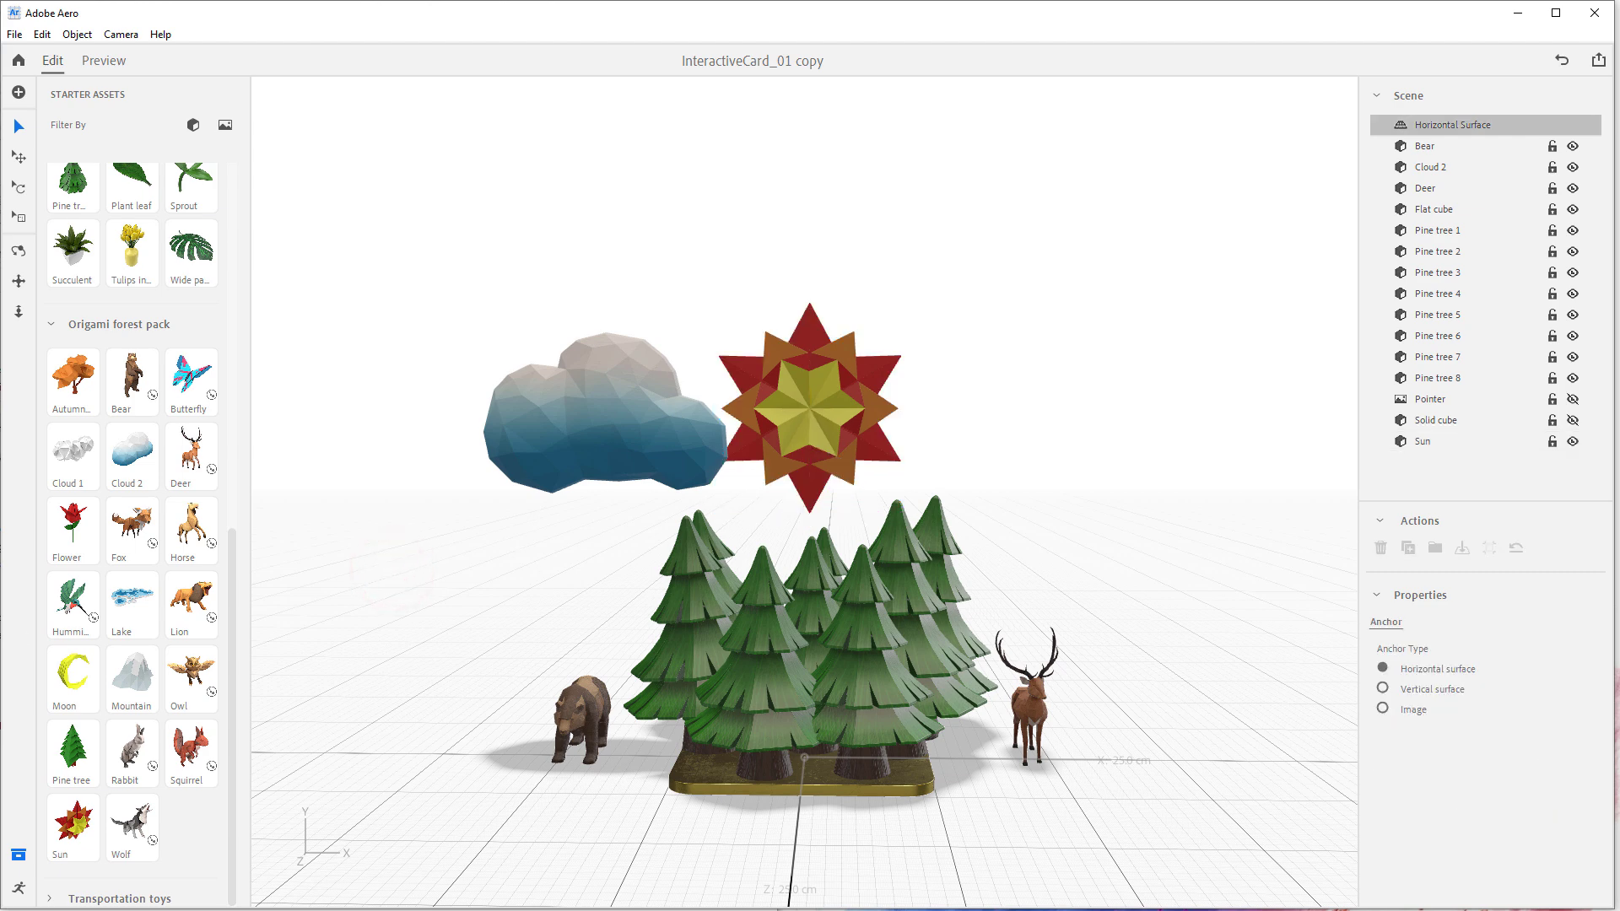
Switch to the 2D_Asset folder in File Explorer and import the "Have an Earthy day" PNG into the Aero scene.
{"action": "left_click_drag", "start_coordinate": [0, 104], "coordinate": [0, 148]}
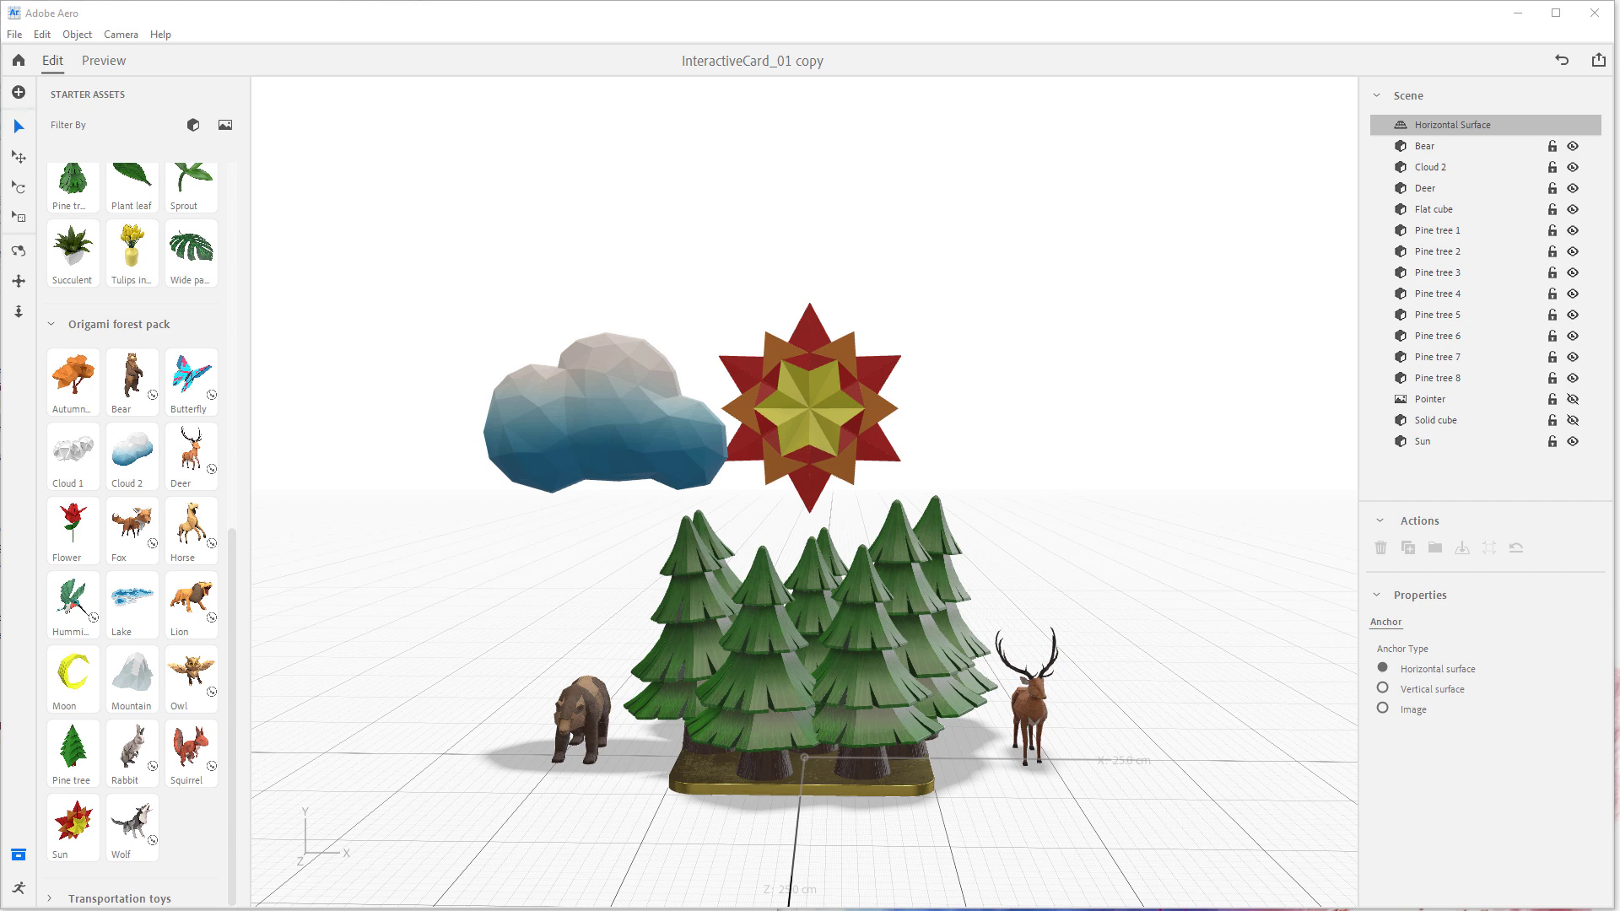
{"action": "left_click_drag", "start_coordinate": [0, 103], "coordinate": [376, 101]}
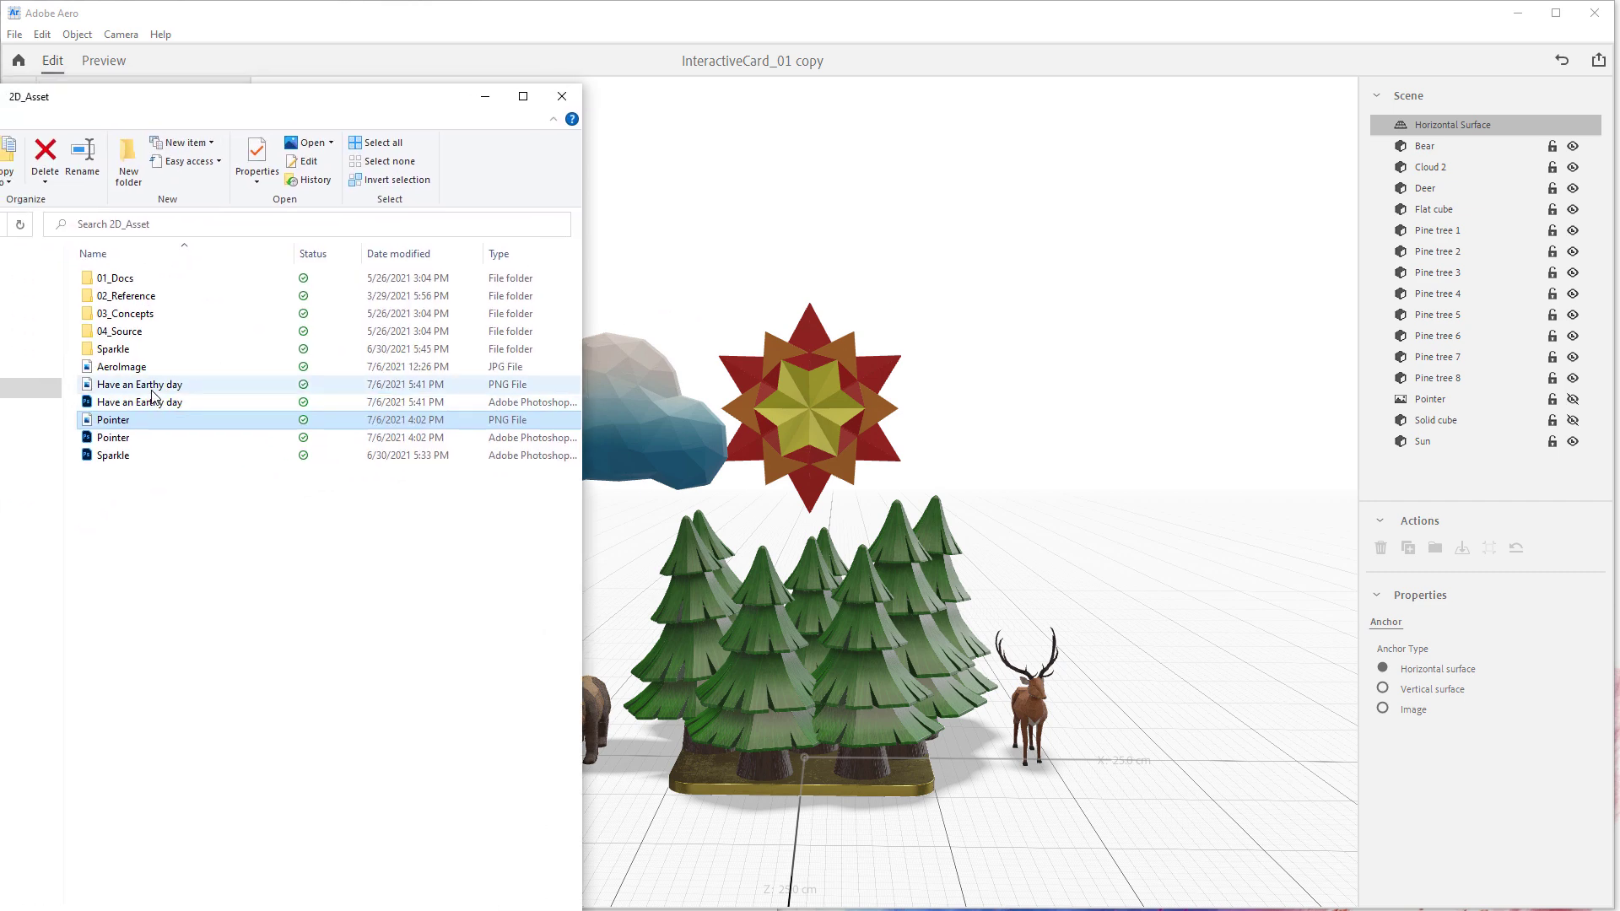
{"action": "left_click_drag", "start_coordinate": [151, 390], "coordinate": [858, 309]}
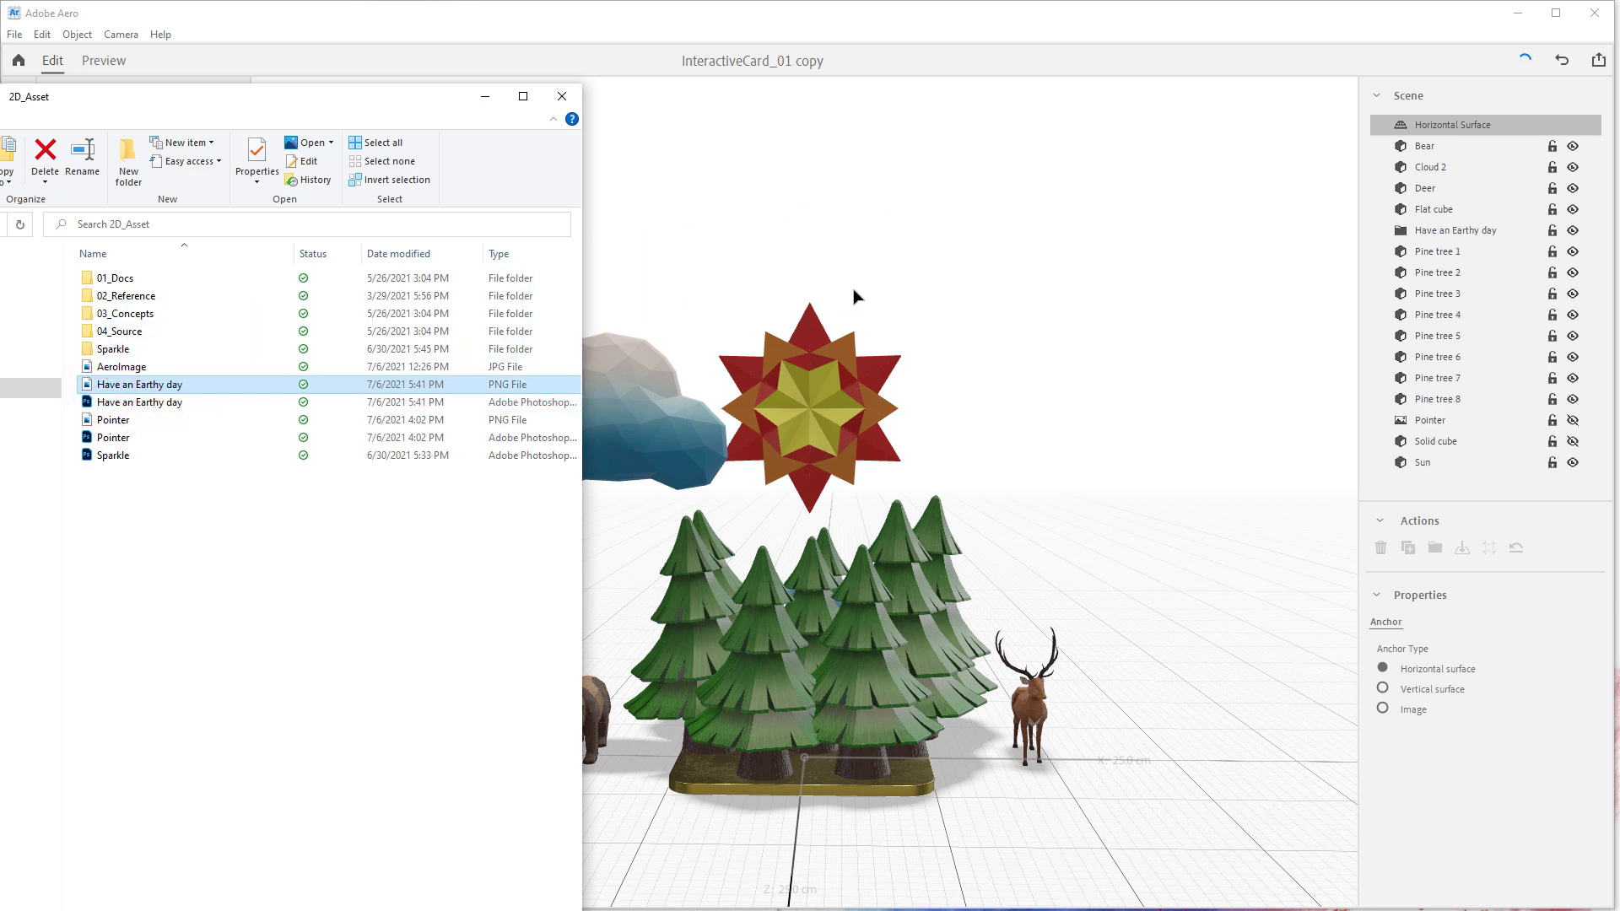
{"action": "left_click_drag", "start_coordinate": [384, 97], "coordinate": [2, 97]}
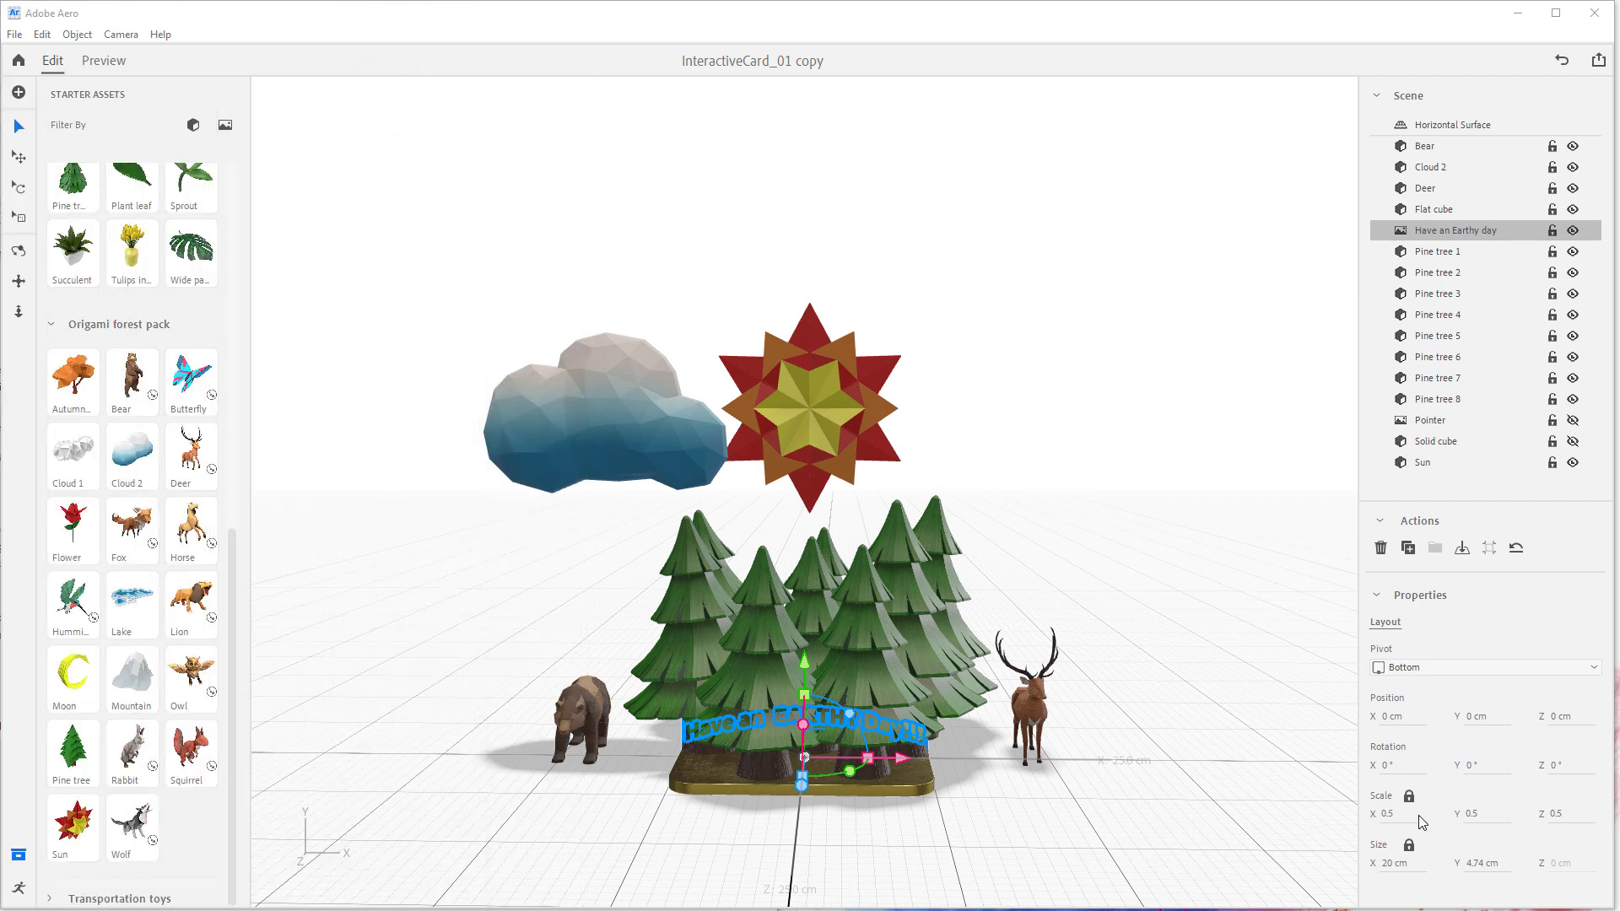
Set the "Have an Earthy day" image's scale to 1 and raise it above the sun to about Y 35.4 cm.
{"action": "left_click", "coordinate": [1474, 815]}
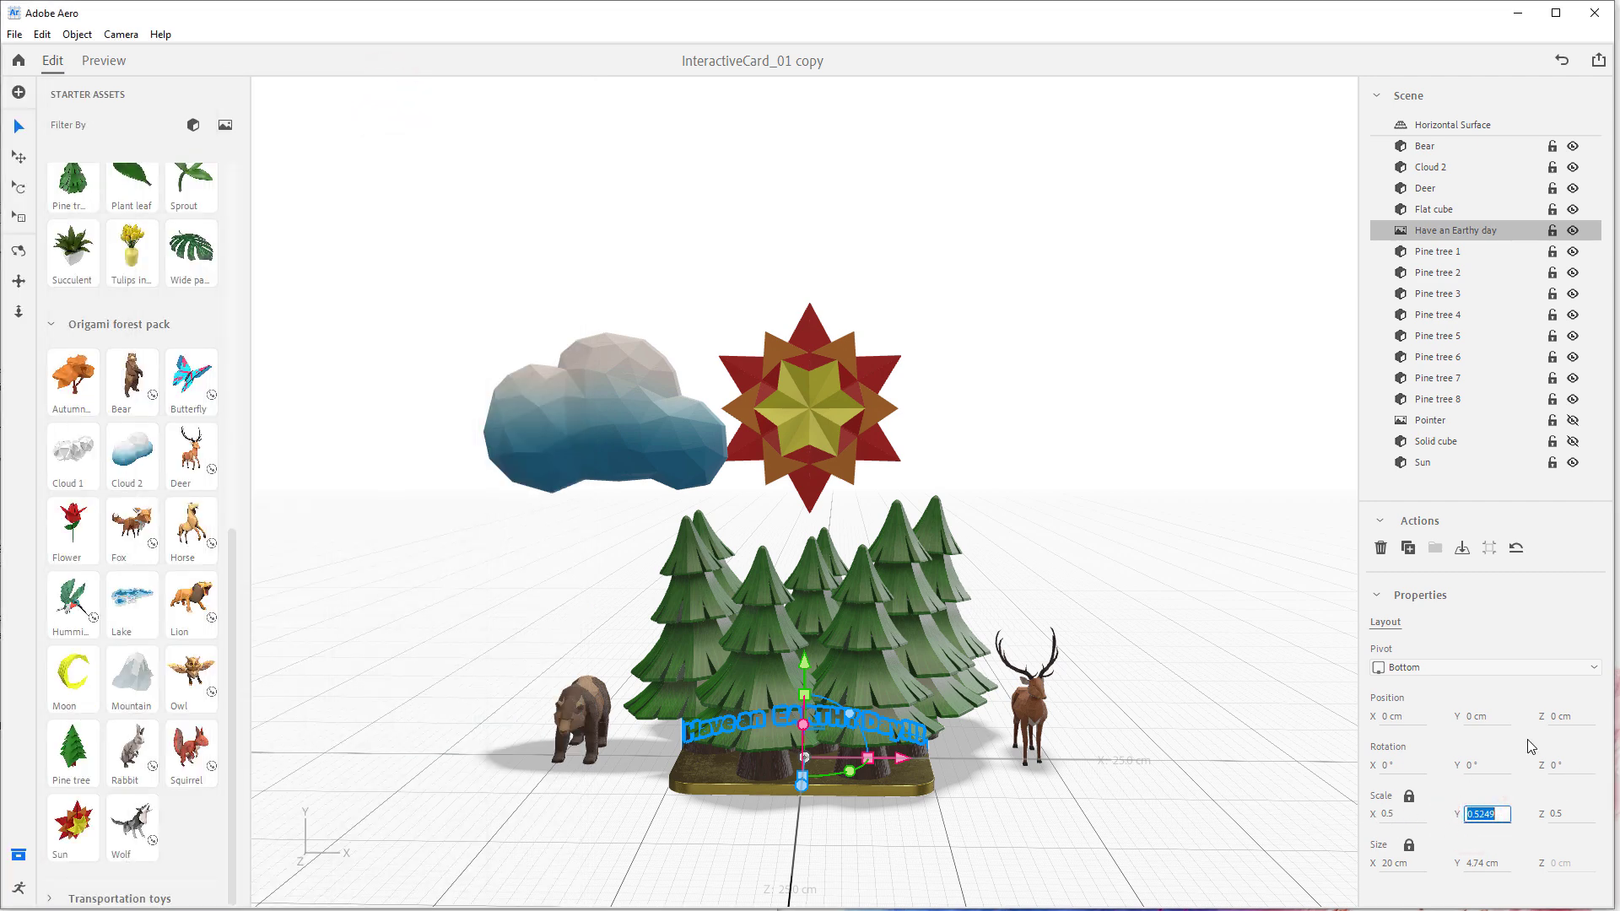
{"action": "type", "text": "1"}
{"action": "key", "text": "Return"}
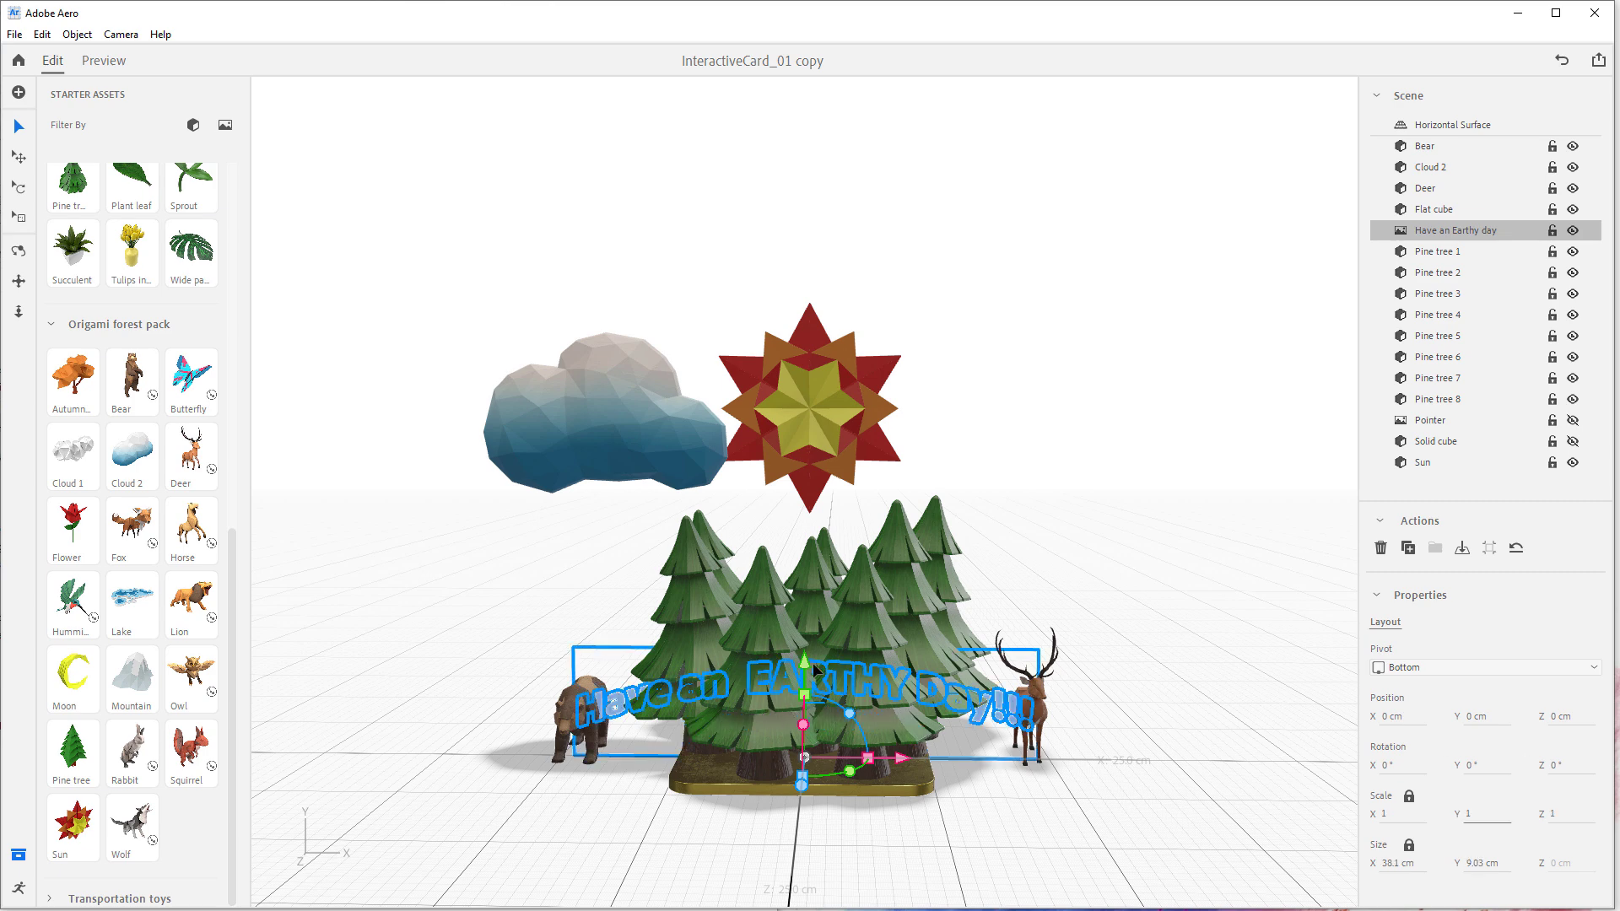
{"action": "left_click_drag", "start_coordinate": [815, 671], "coordinate": [853, 237]}
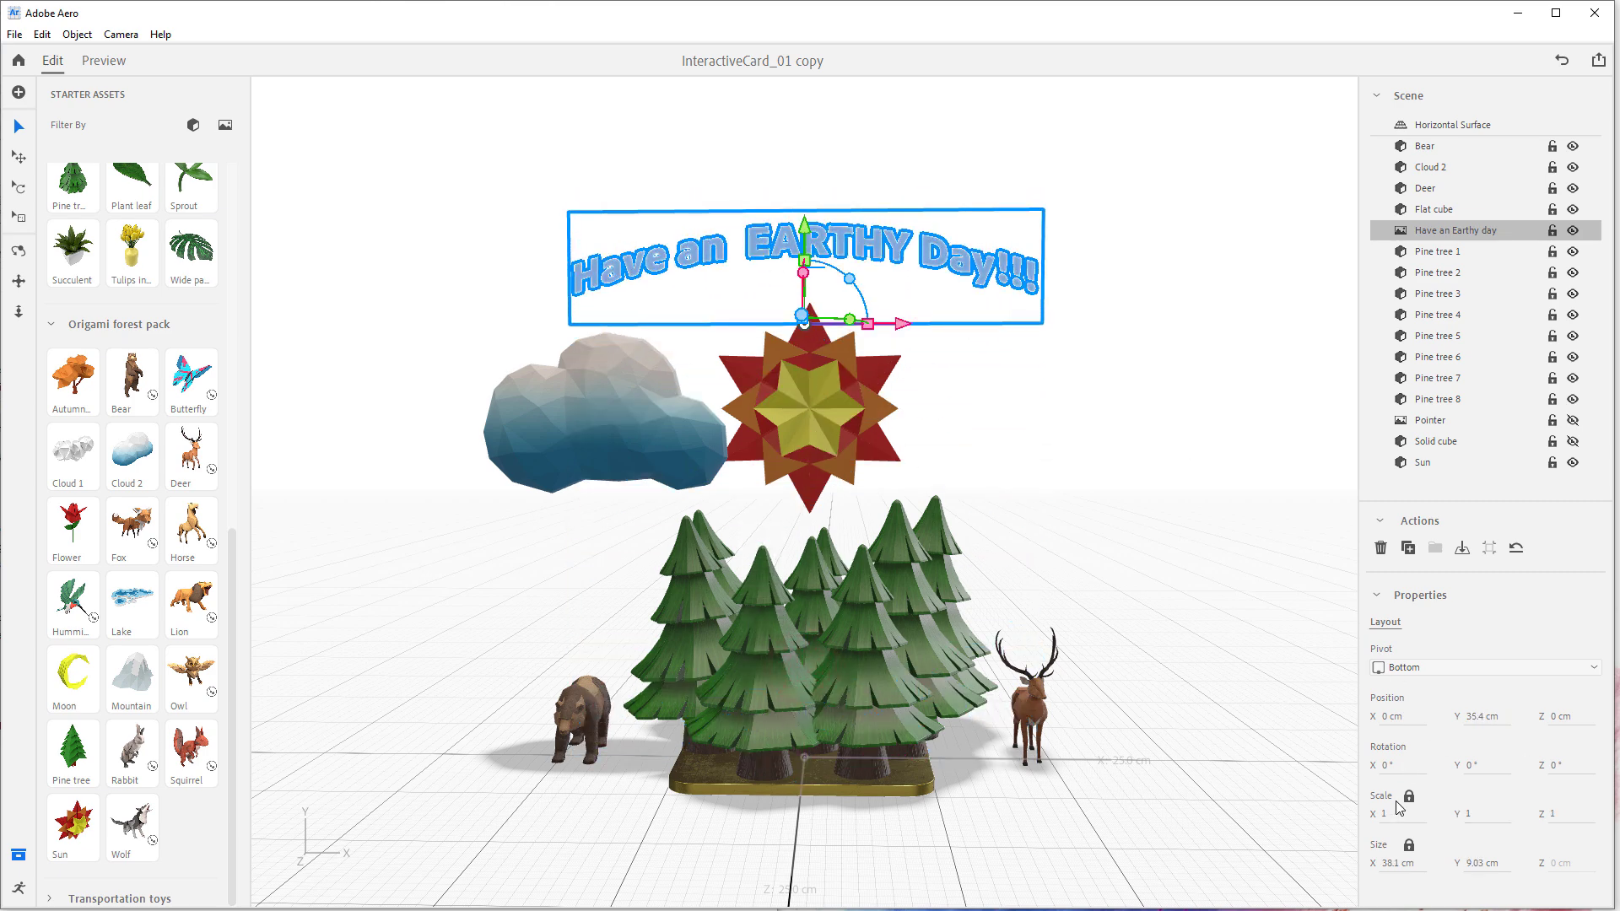
Enlarge the "Have an Earthy day" image to a scale of about 1.3 and lower it to about Y 29.24 cm.
{"action": "left_click", "coordinate": [1384, 815]}
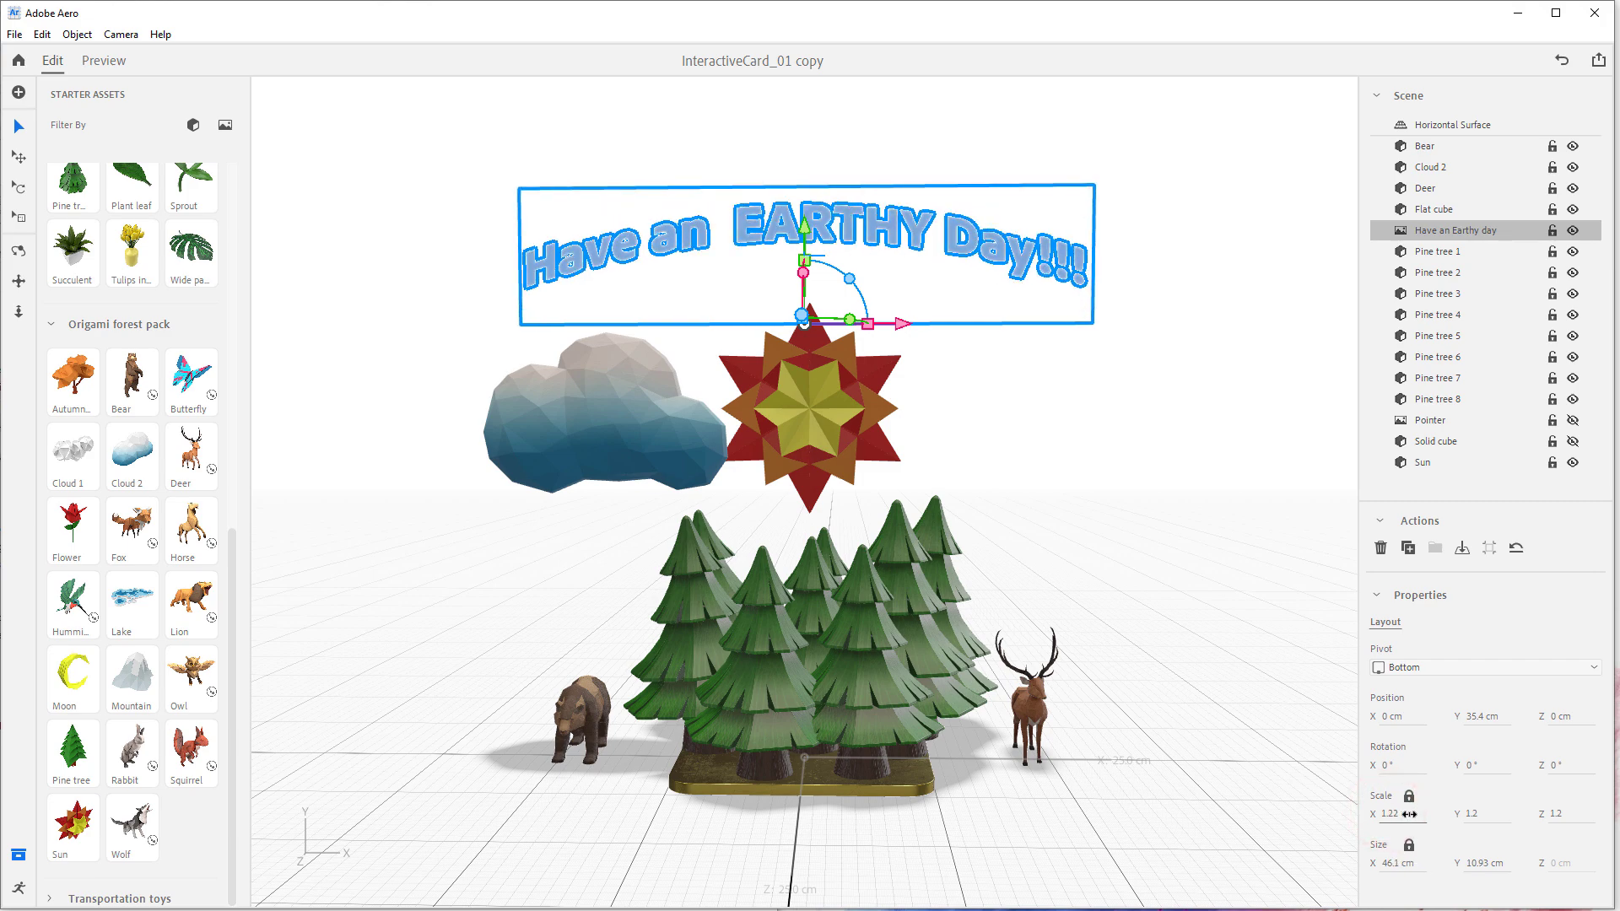
{"action": "left_click", "coordinate": [1184, 570]}
{"action": "mouse_move", "coordinate": [1111, 502]}
{"action": "left_mouse_down", "text": "alt"}
{"action": "mouse_move", "coordinate": [1103, 545]}
{"action": "mouse_move", "coordinate": [1103, 505]}
{"action": "mouse_move", "coordinate": [1081, 513]}
{"action": "left_mouse_up", "text": "alt"}
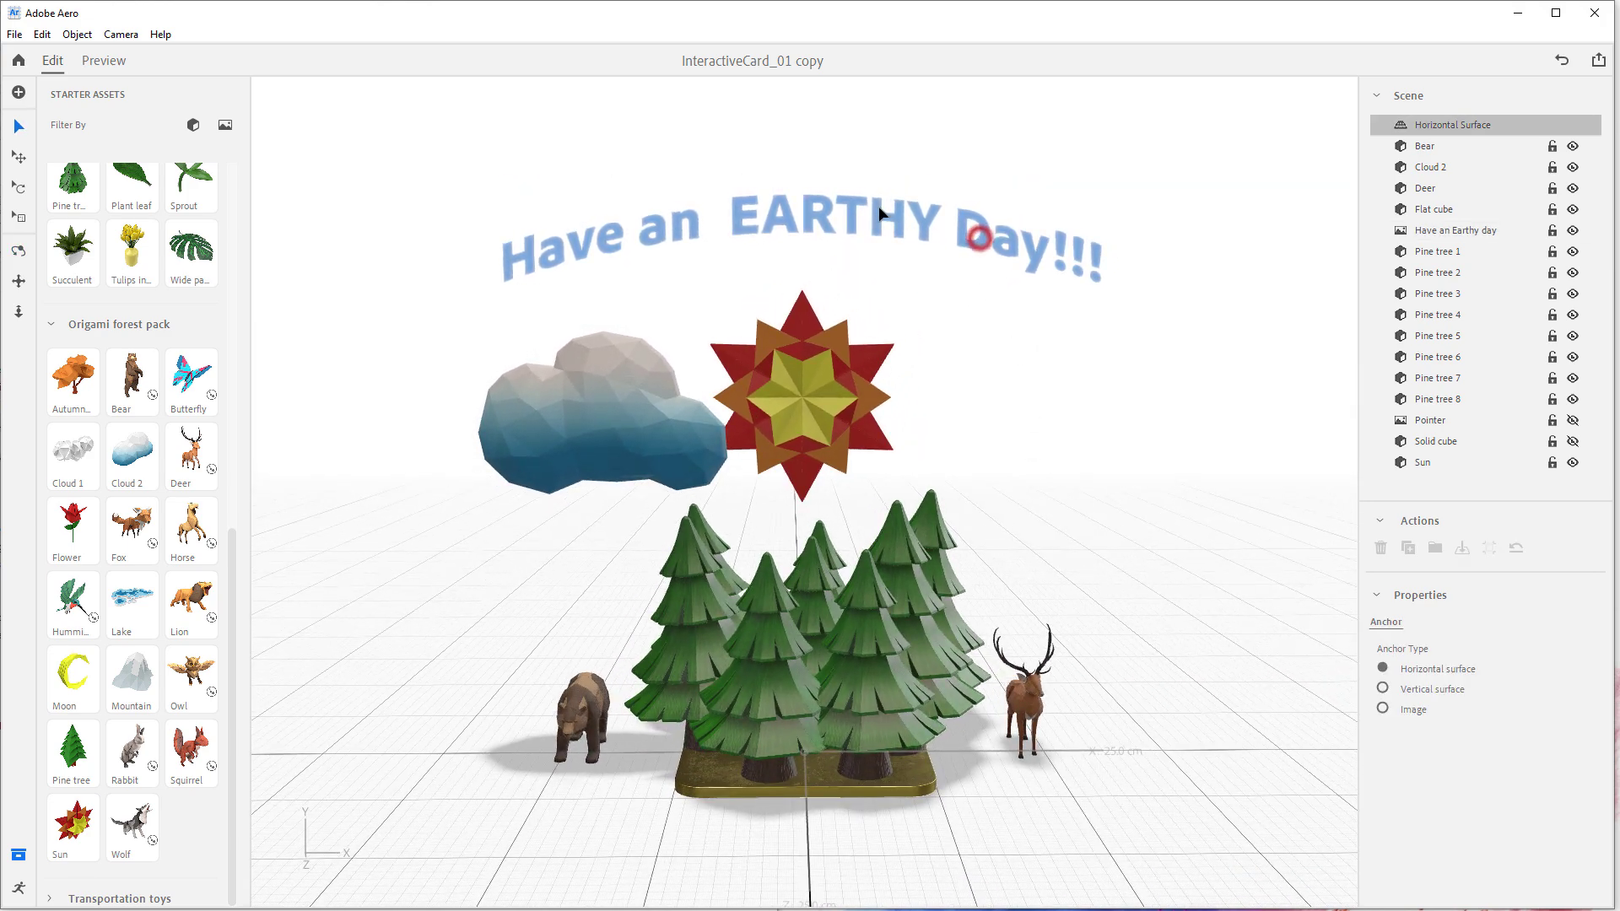
{"action": "left_click", "coordinate": [853, 202]}
{"action": "left_click_drag", "start_coordinate": [809, 253], "coordinate": [809, 344]}
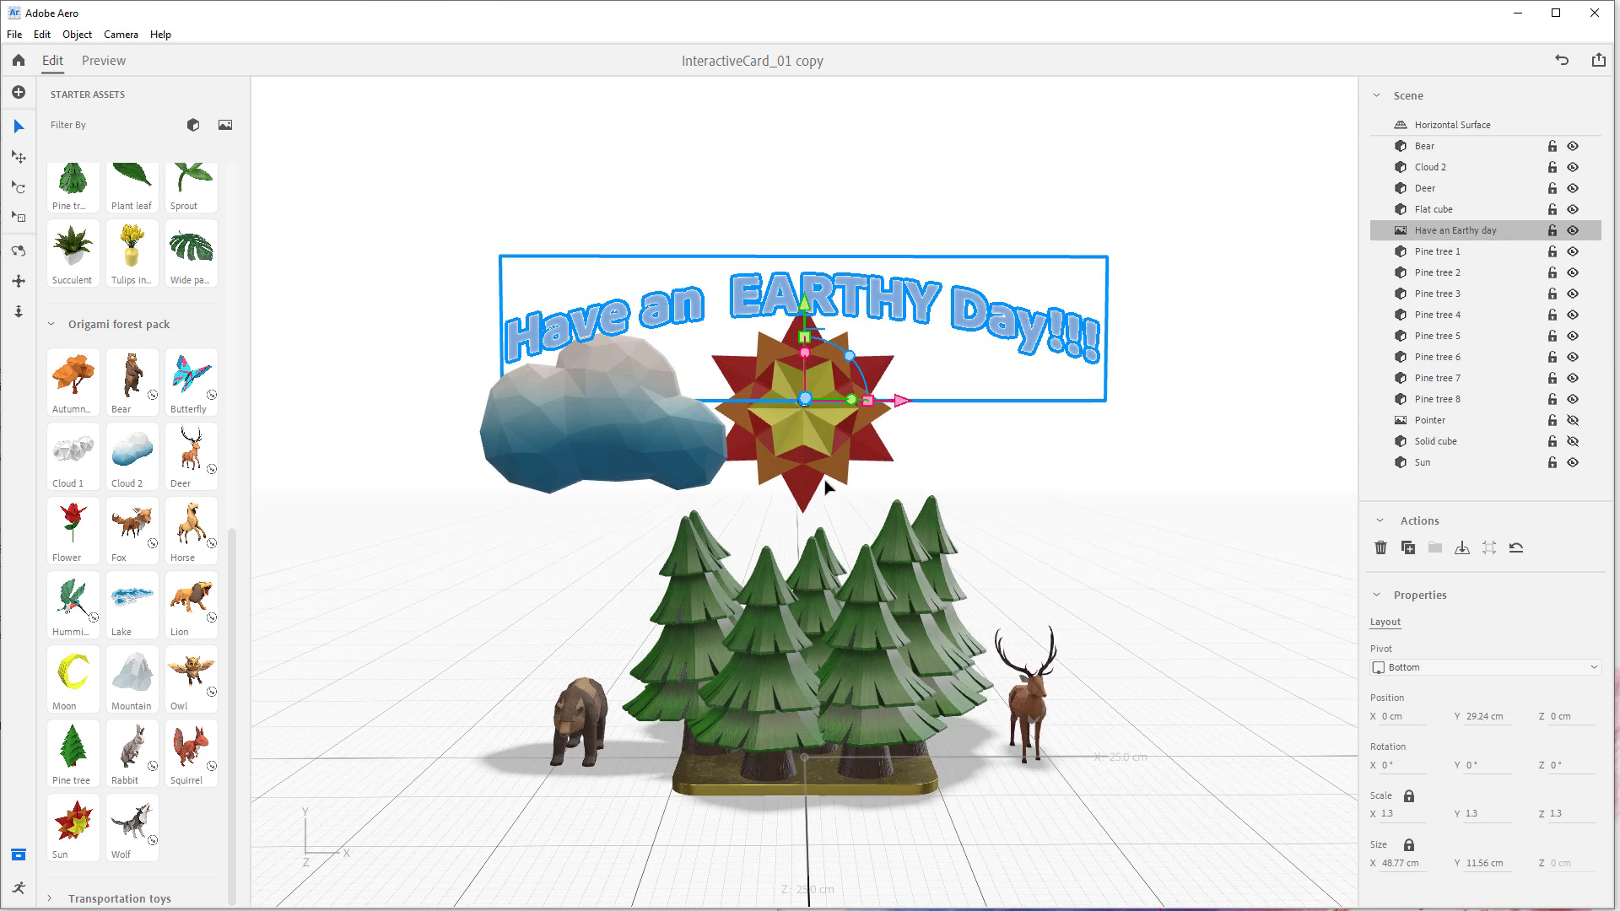
Lower the Sun slightly, and move the cloud down and farther away from the sun.
{"action": "left_click", "coordinate": [827, 486]}
{"action": "left_click", "coordinate": [797, 407]}
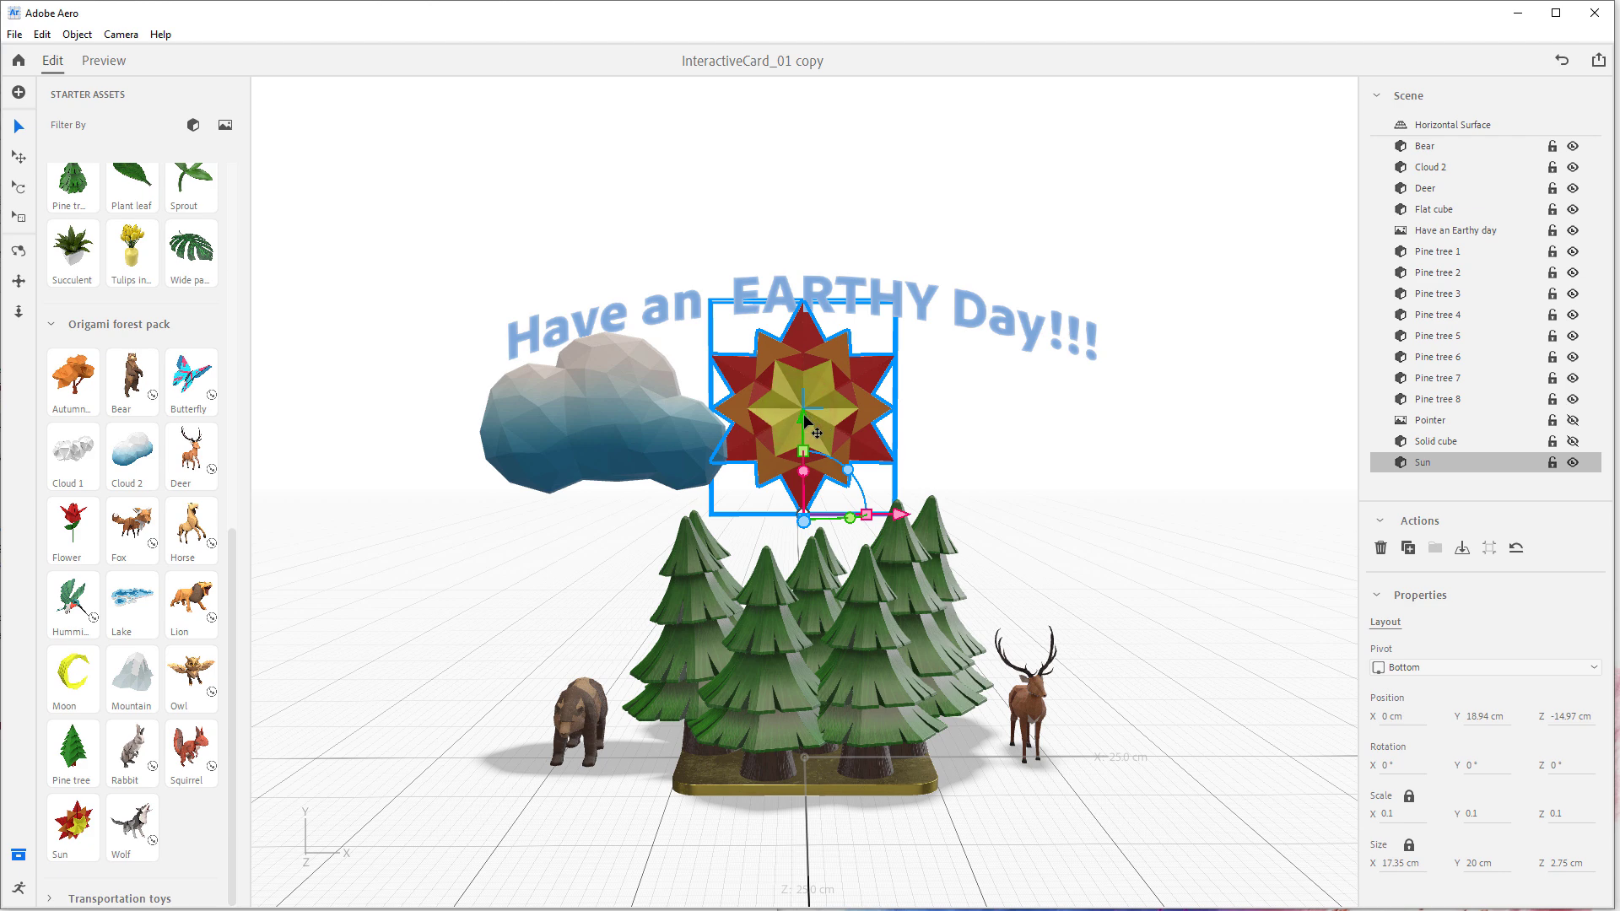
{"action": "left_click", "coordinate": [565, 395]}
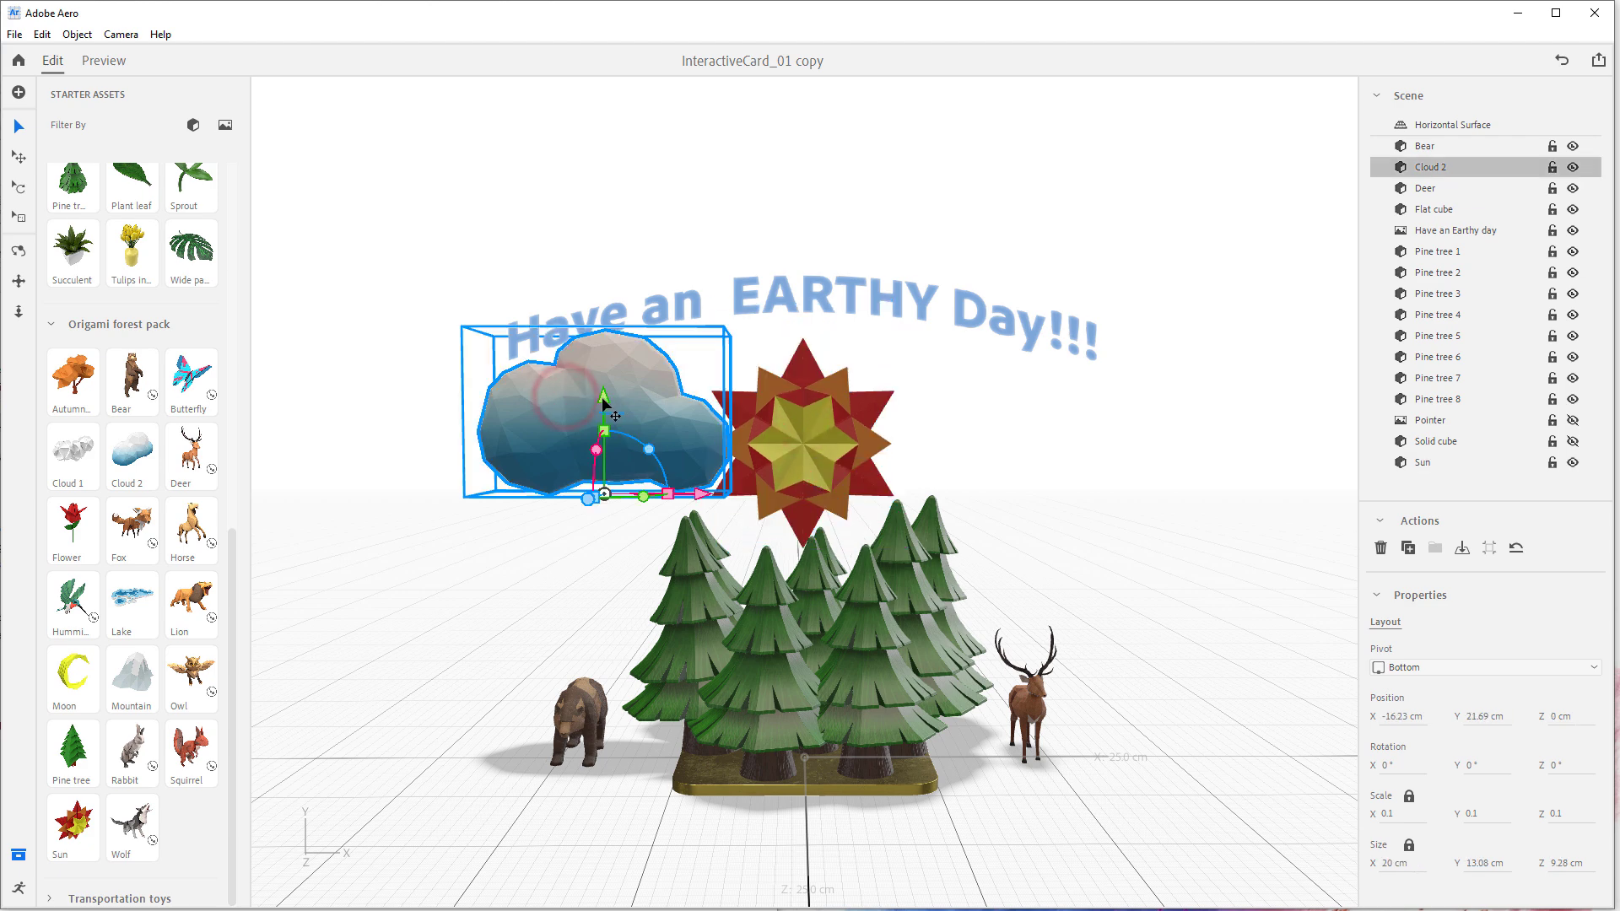
{"action": "left_click_drag", "start_coordinate": [604, 406], "coordinate": [605, 435]}
{"action": "left_click_drag", "start_coordinate": [699, 521], "coordinate": [642, 525]}
{"action": "left_click", "coordinate": [1136, 532]}
Push the "Have an Earthy day" image back to about Z -4.43 cm, closer to the sun.
{"action": "right_click_drag", "start_coordinate": [1092, 550], "coordinate": [1173, 626]}
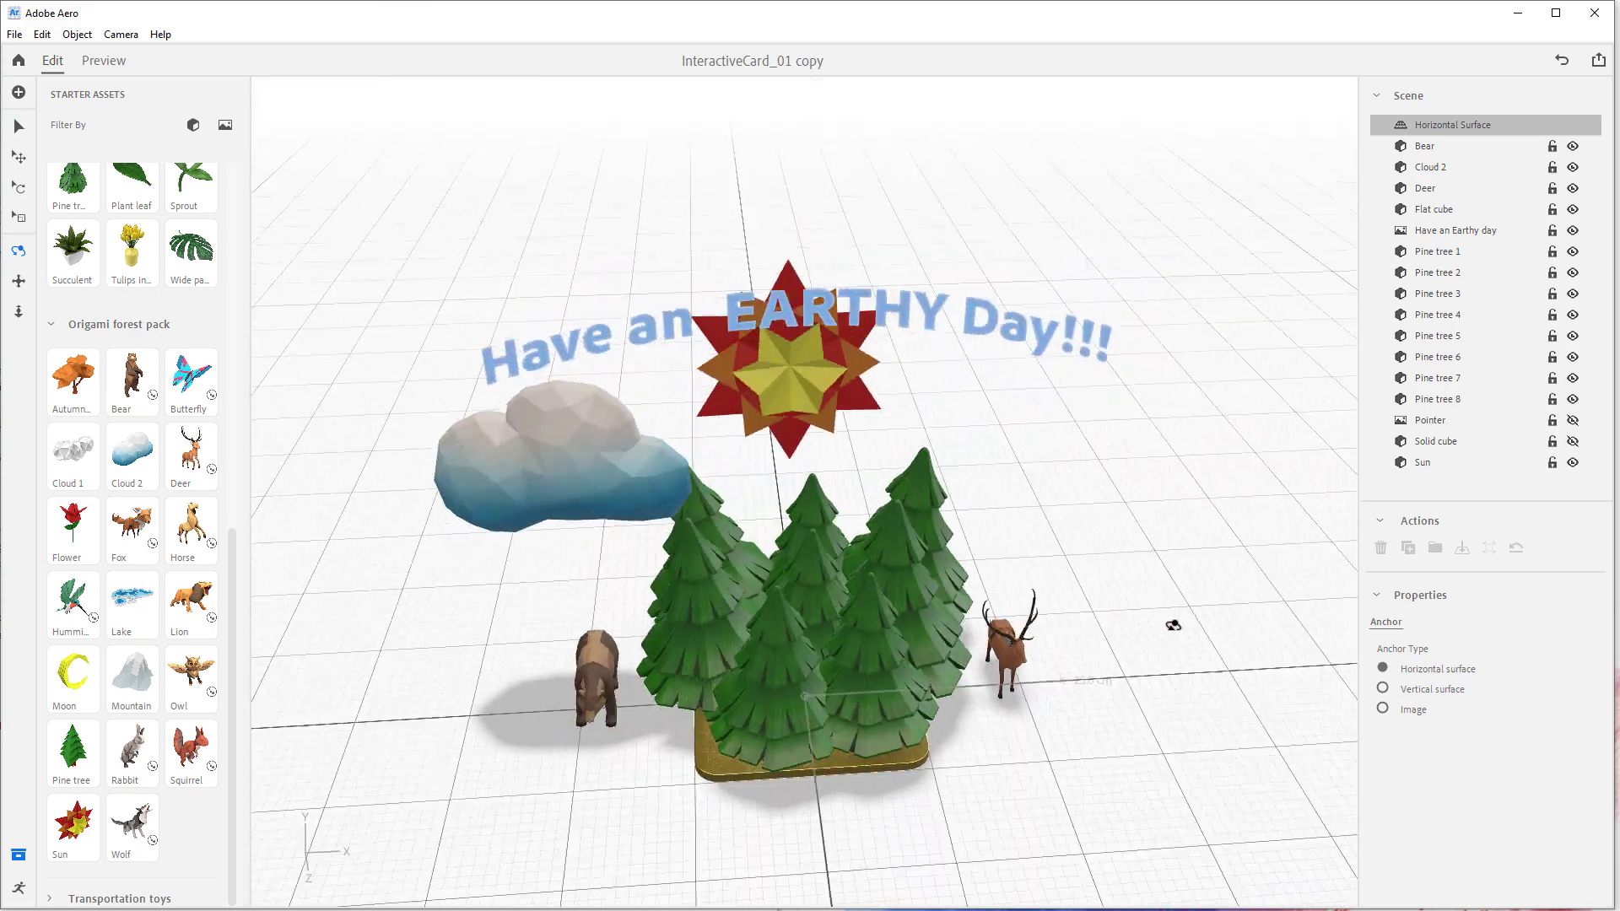
{"action": "middle_click_drag", "start_coordinate": [1173, 626], "coordinate": [905, 365]}
{"action": "left_click", "coordinate": [795, 315]}
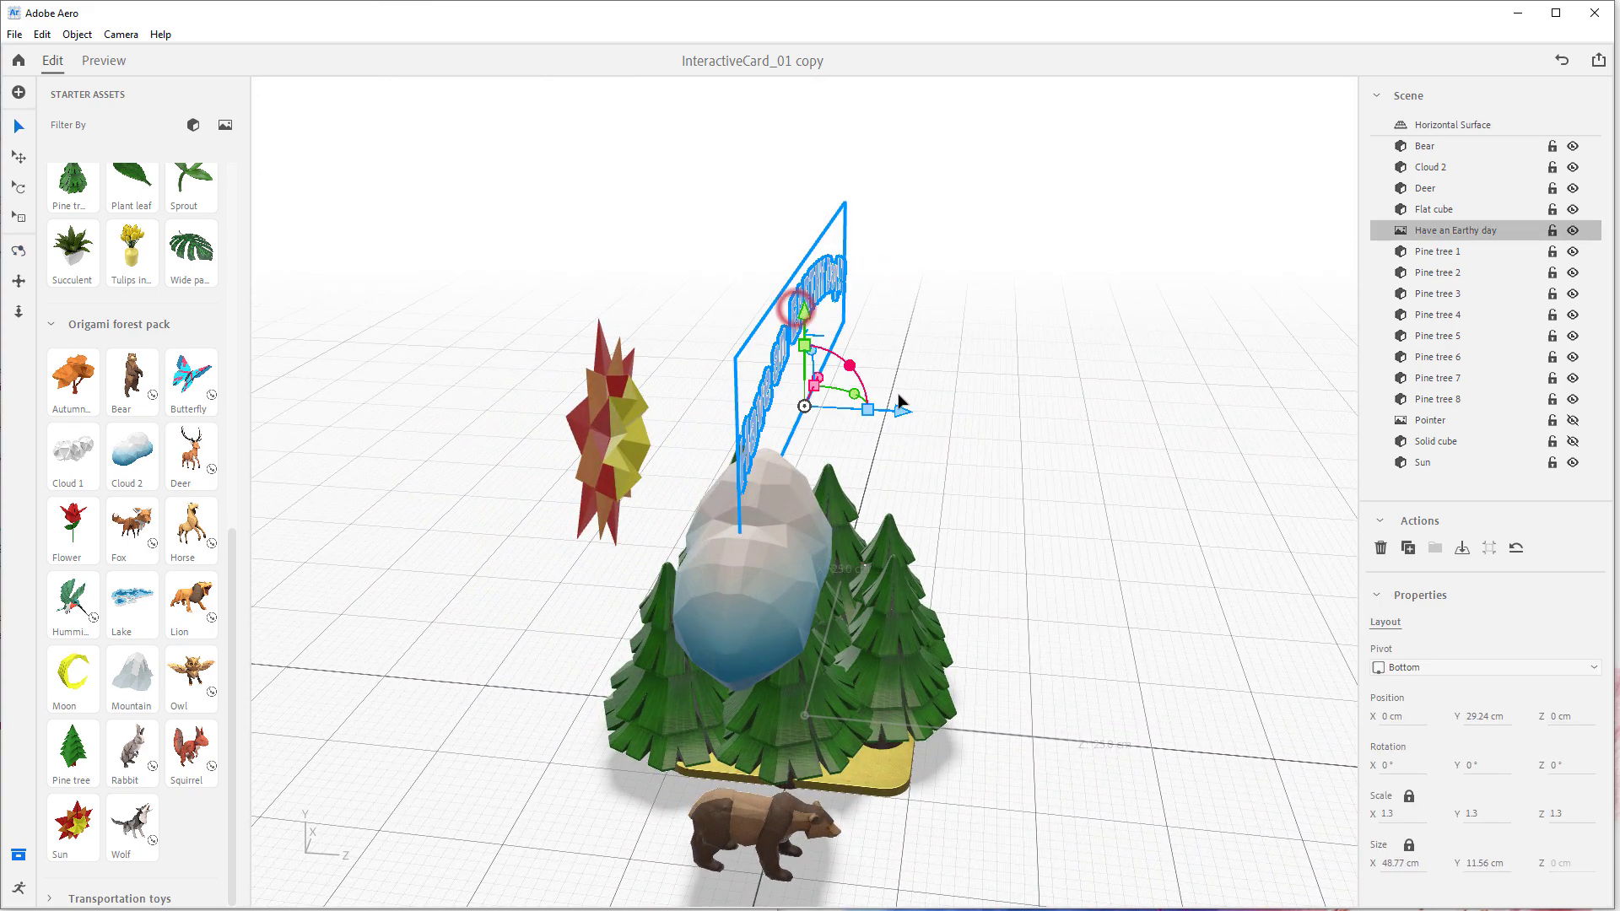
{"action": "left_click_drag", "start_coordinate": [902, 410], "coordinate": [847, 412]}
{"action": "mouse_move", "coordinate": [872, 408]}
{"action": "right_mouse_down"}
{"action": "mouse_move", "coordinate": [659, 397]}
{"action": "mouse_move", "coordinate": [877, 438]}
{"action": "right_mouse_up"}
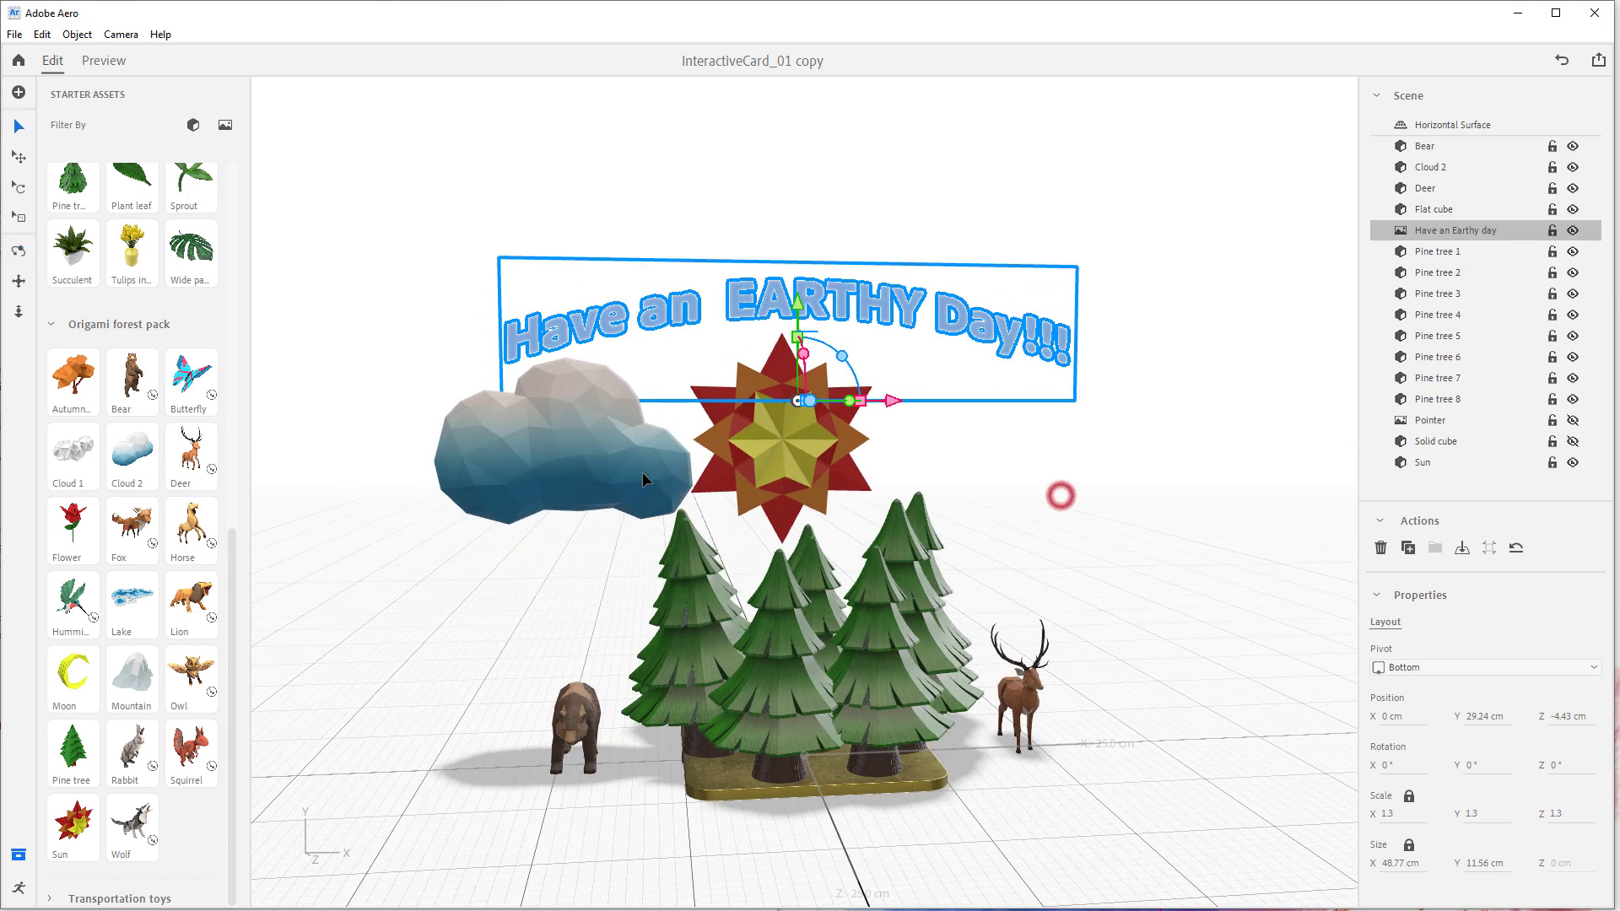
{"action": "left_click", "coordinate": [1155, 549]}
Check the complete card composition in preview mode and return to editing.
{"action": "scroll", "coordinate": [991, 662], "scroll_direction": "down", "scroll_amount": 2}
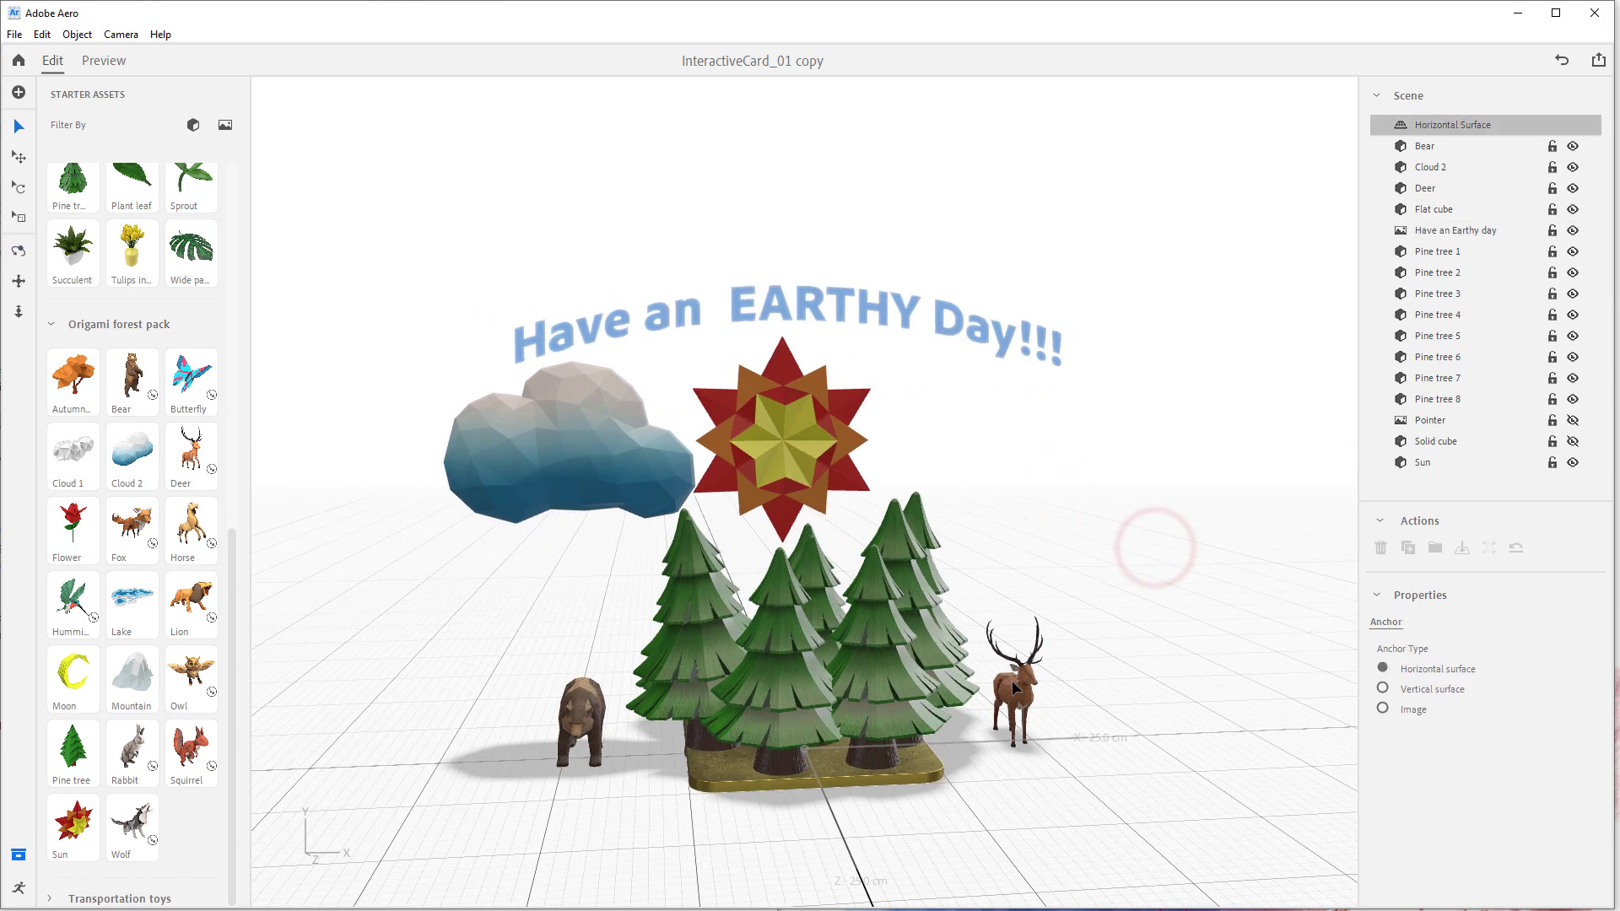
{"action": "scroll", "coordinate": [1011, 680], "scroll_direction": "down", "scroll_amount": 3}
{"action": "right_click_drag", "start_coordinate": [1049, 635], "coordinate": [1055, 641]}
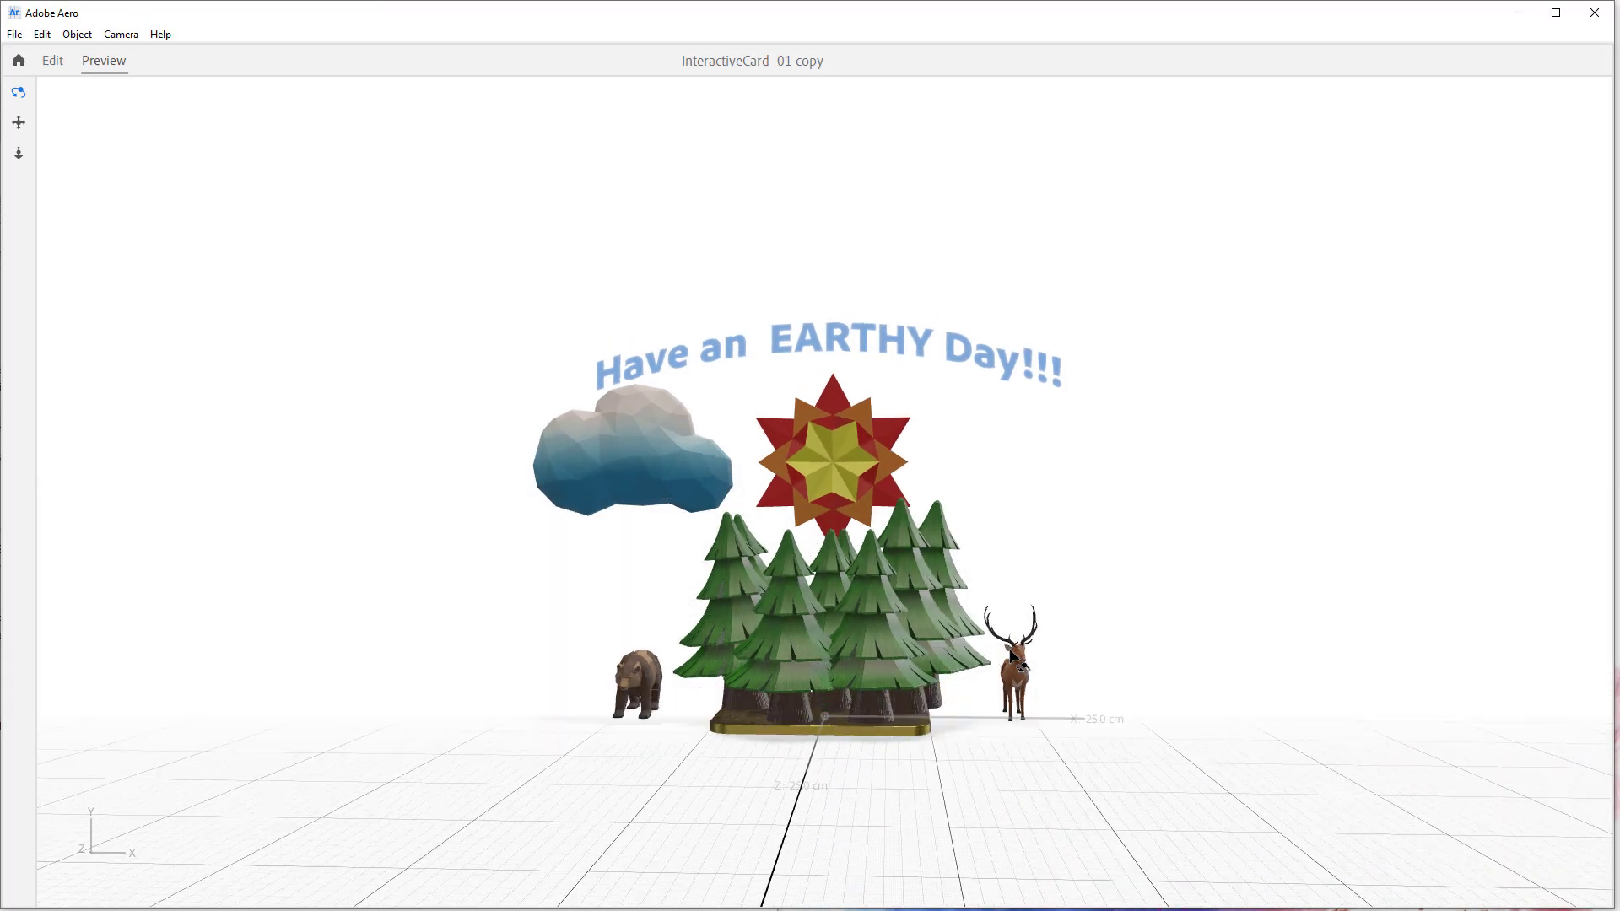
{"action": "left_click", "coordinate": [54, 68]}
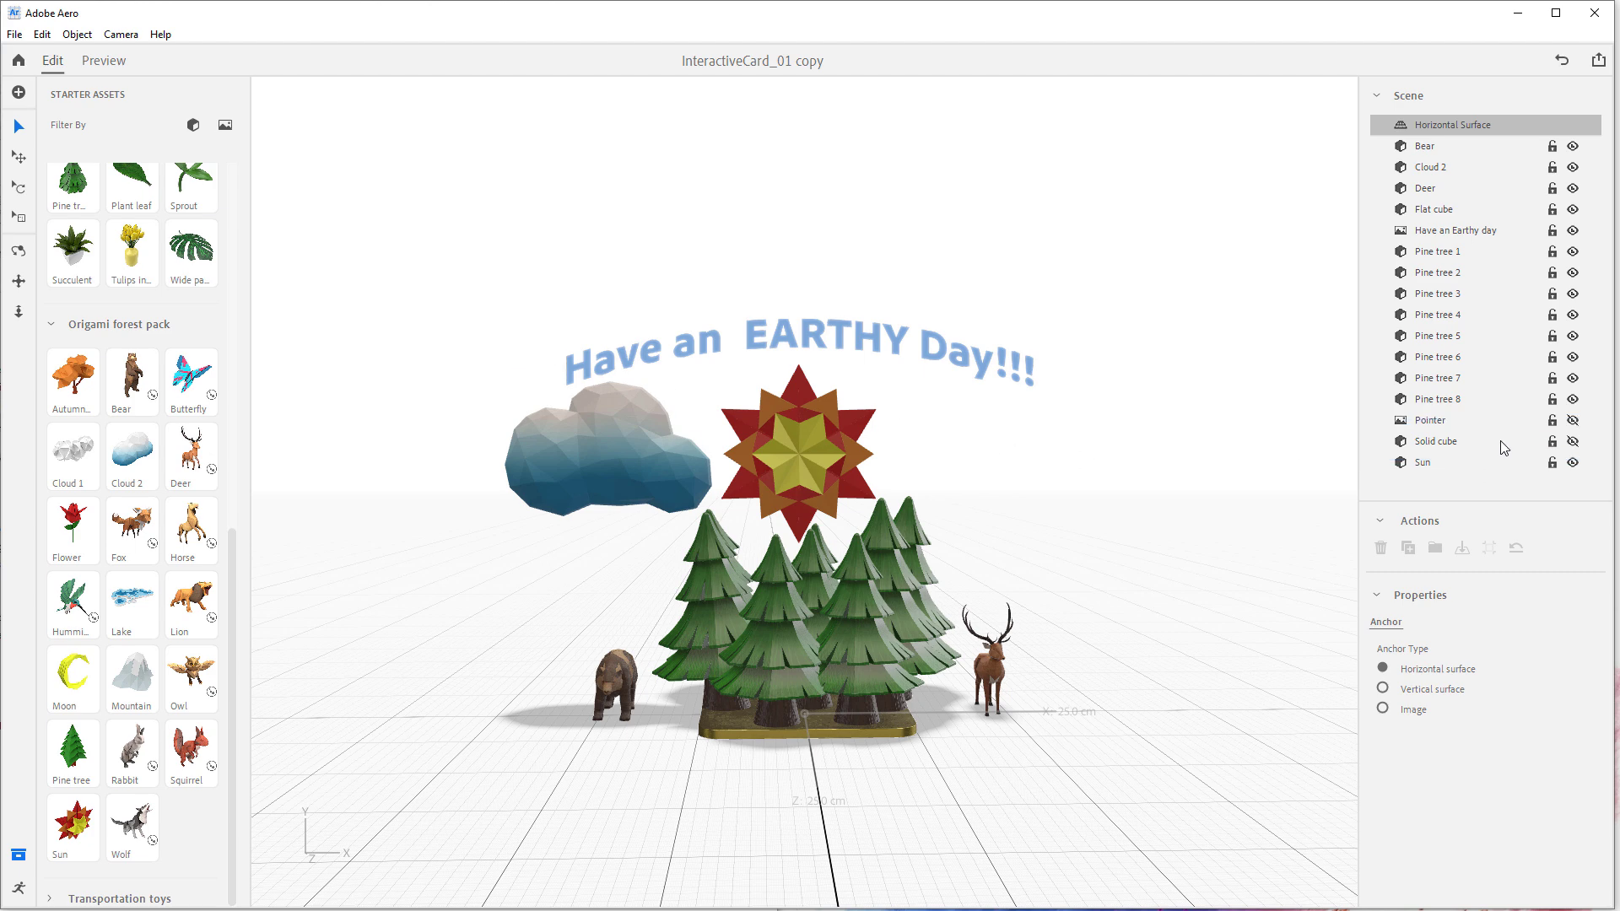
Make the hidden Pointer and Solid cube visible in the scene.
{"action": "left_click", "coordinate": [1573, 420]}
{"action": "left_click", "coordinate": [1573, 442]}
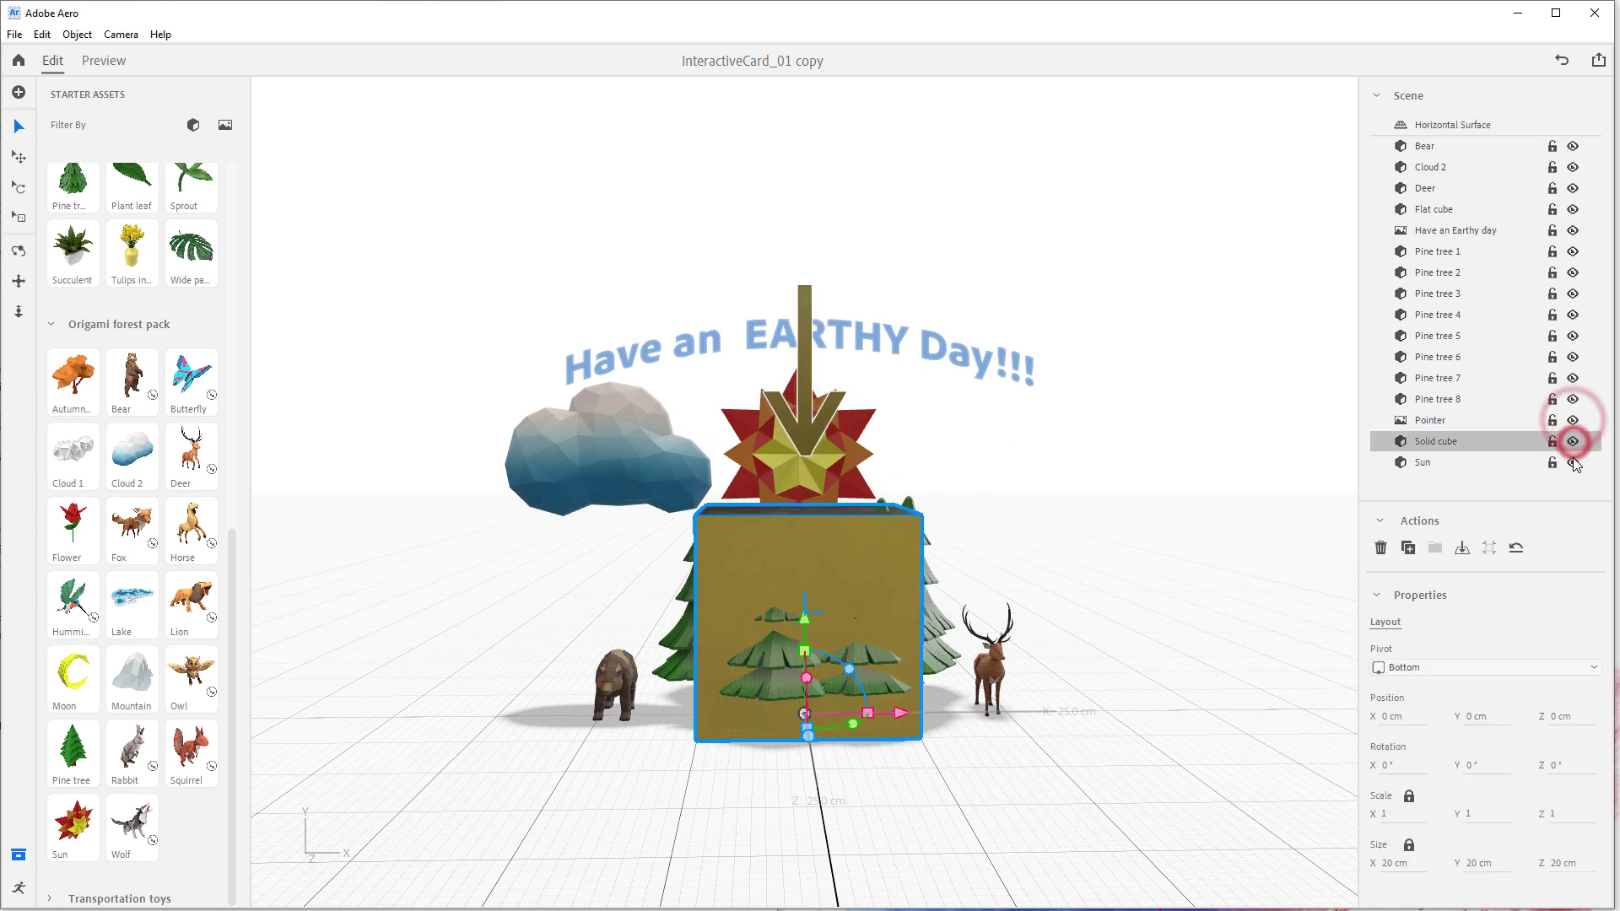
{"action": "left_click", "coordinate": [1160, 542]}
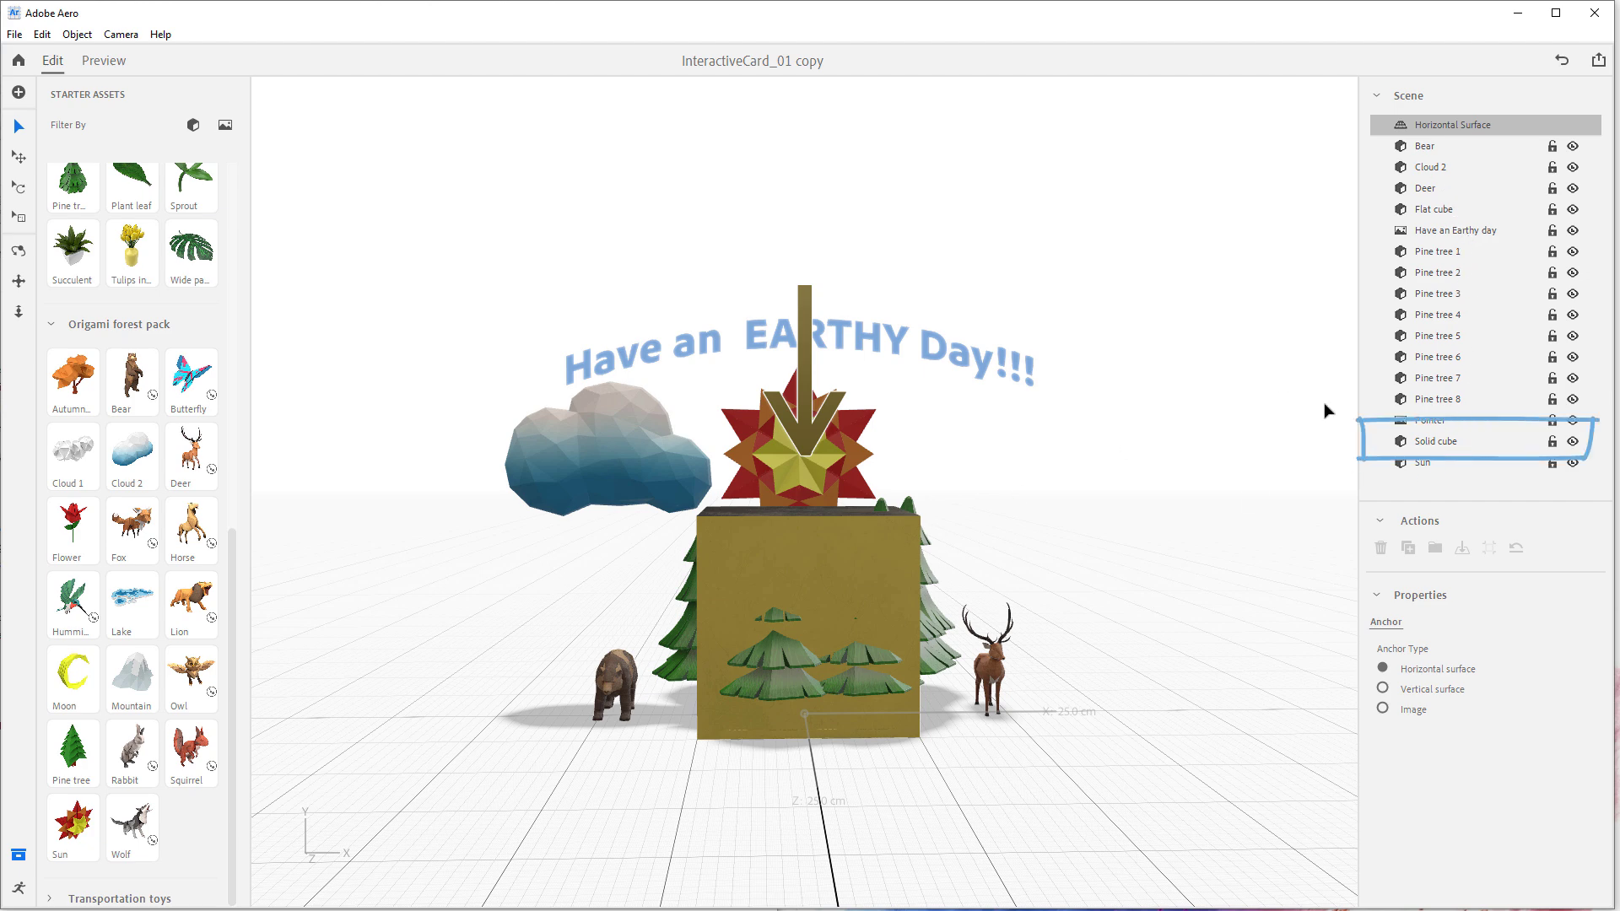
Open the Solid cube's behaviors and add a Show action following the Tap trigger's first group of actions.
{"action": "left_click", "coordinate": [1483, 442]}
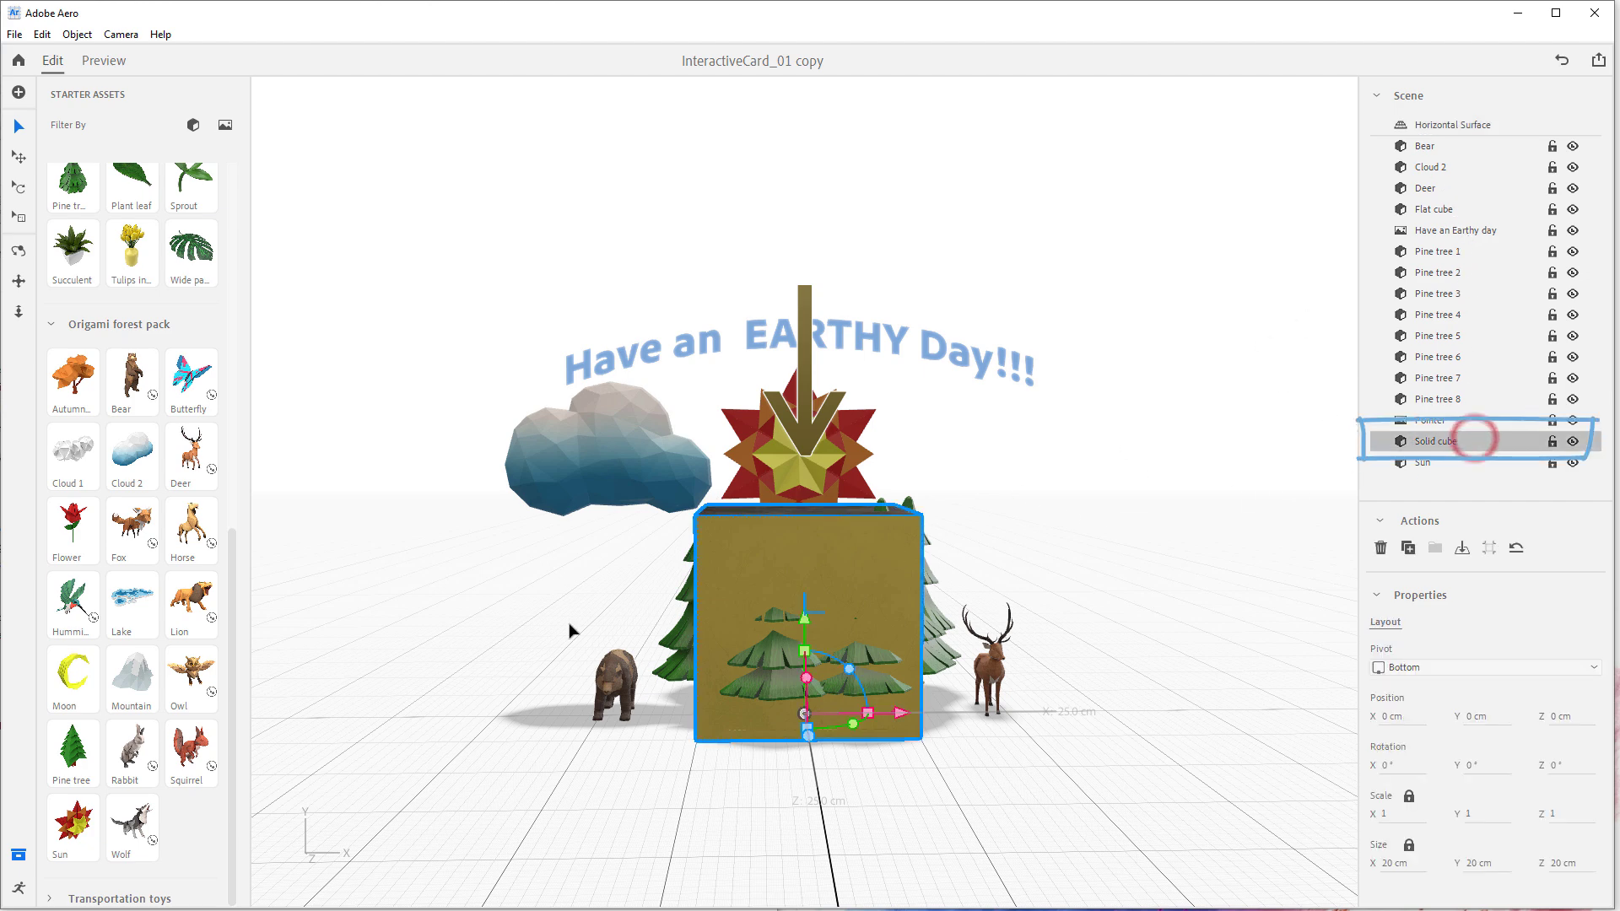
{"action": "left_click", "coordinate": [21, 890]}
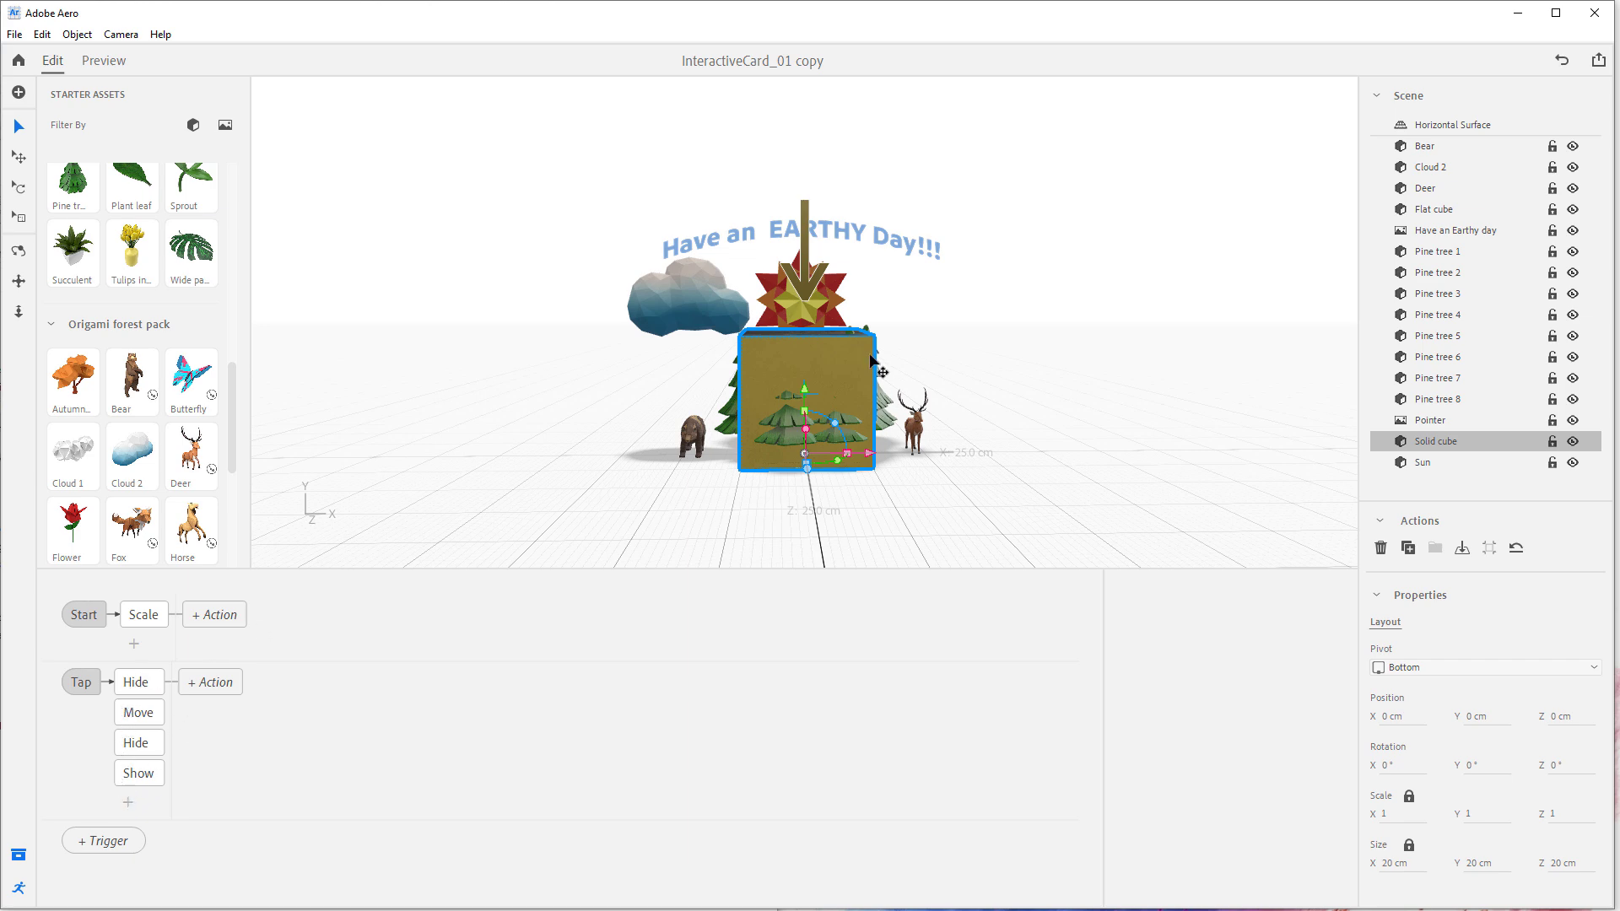
{"action": "left_click", "coordinate": [195, 683]}
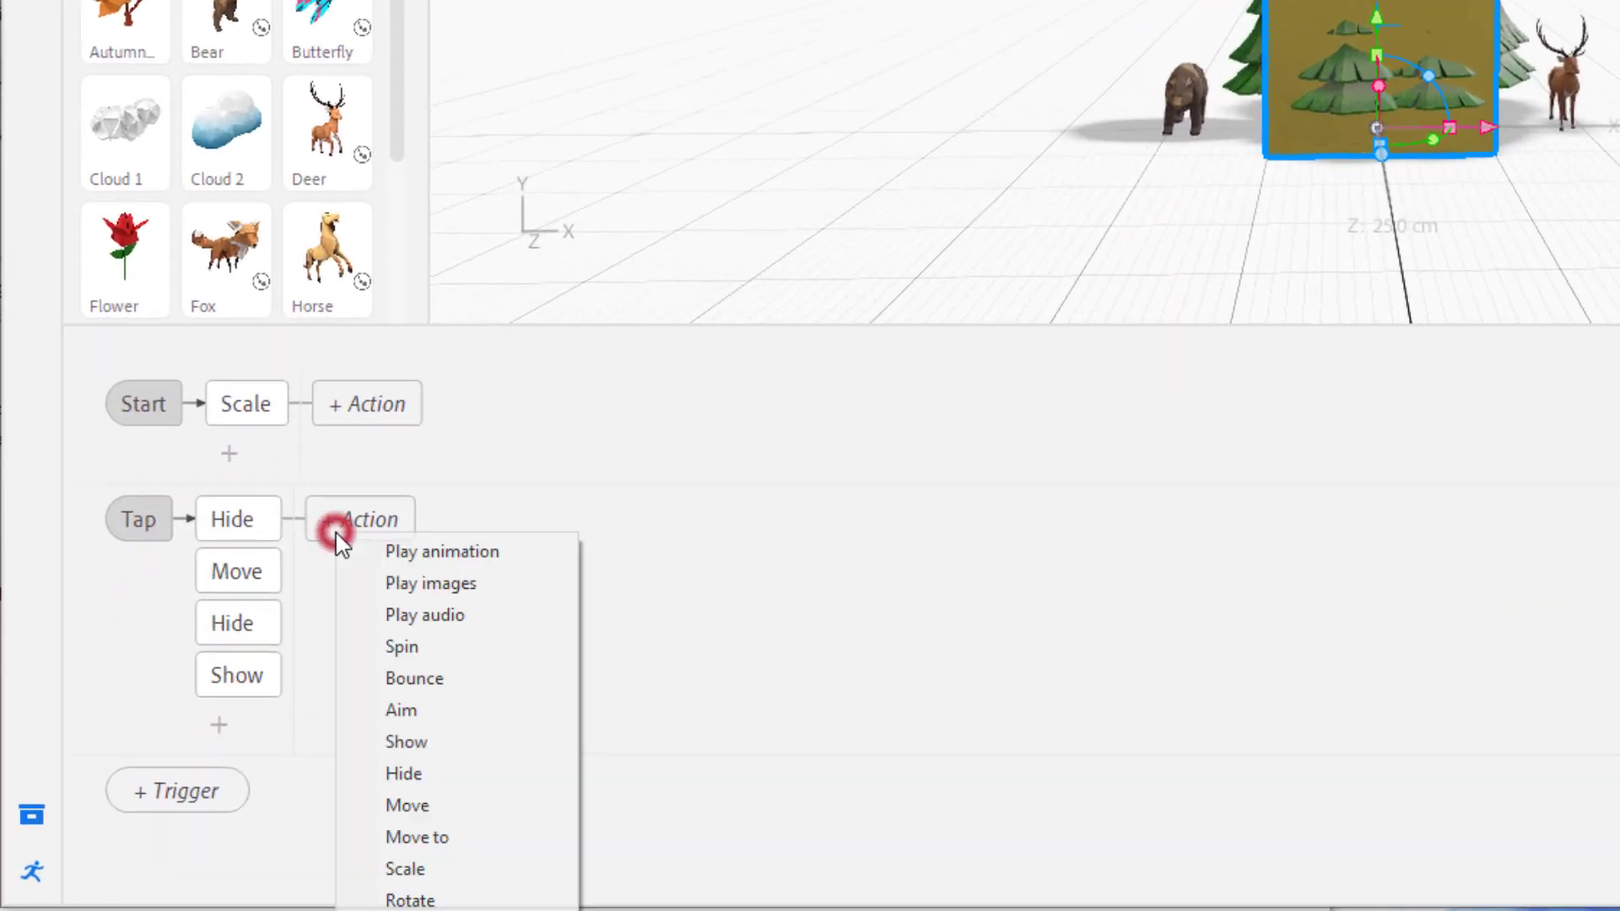
{"action": "left_click", "coordinate": [256, 472]}
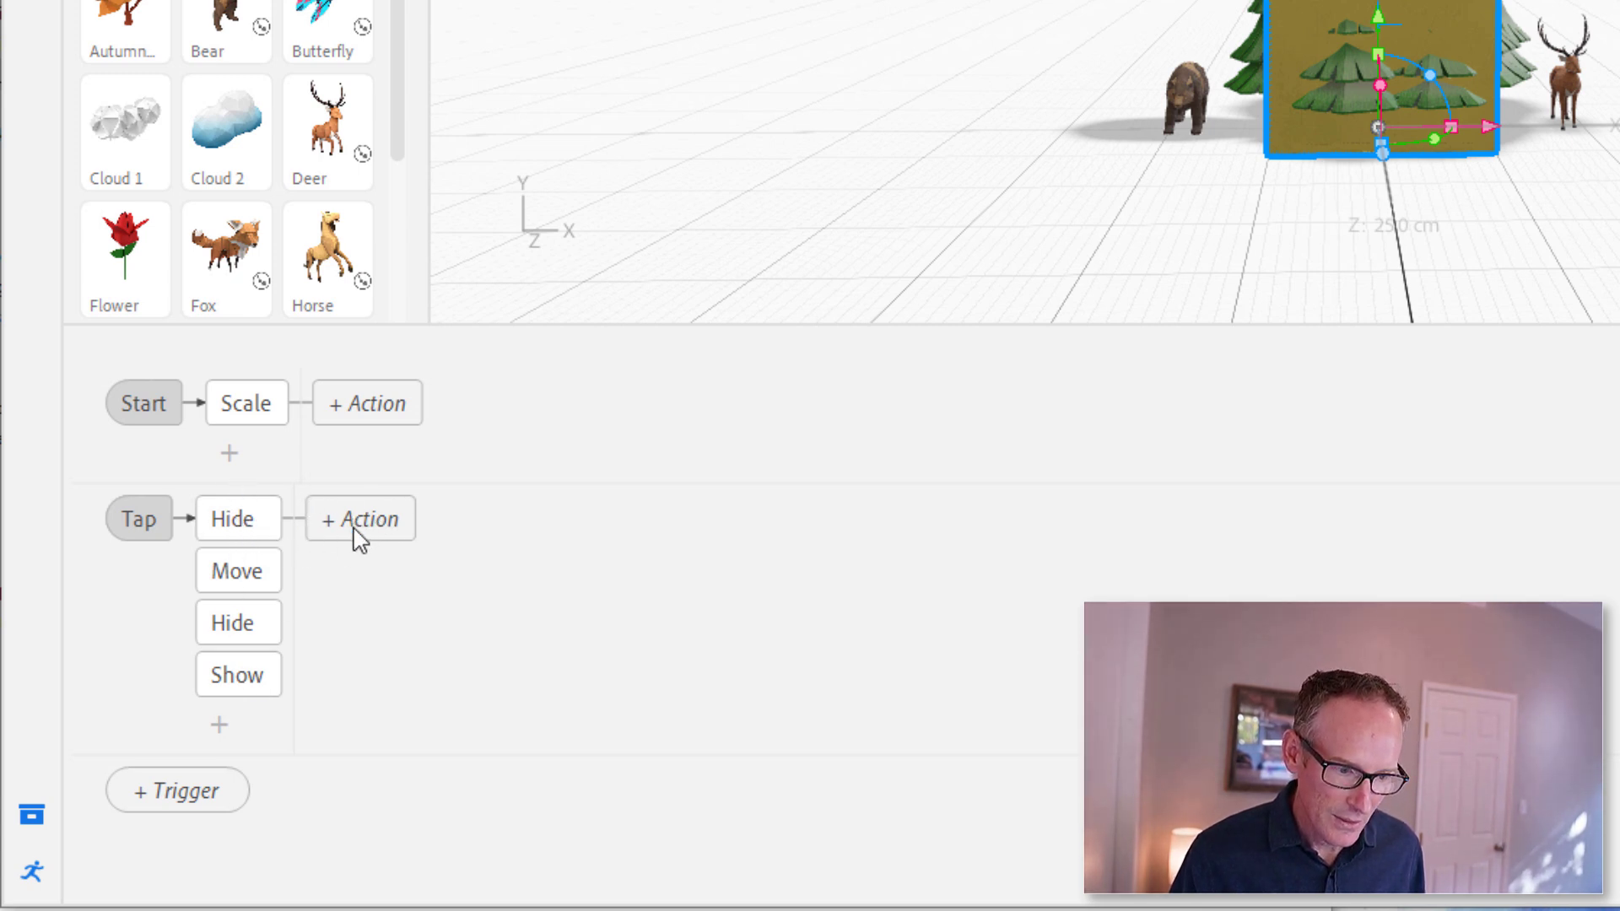
{"action": "left_click", "coordinate": [333, 523]}
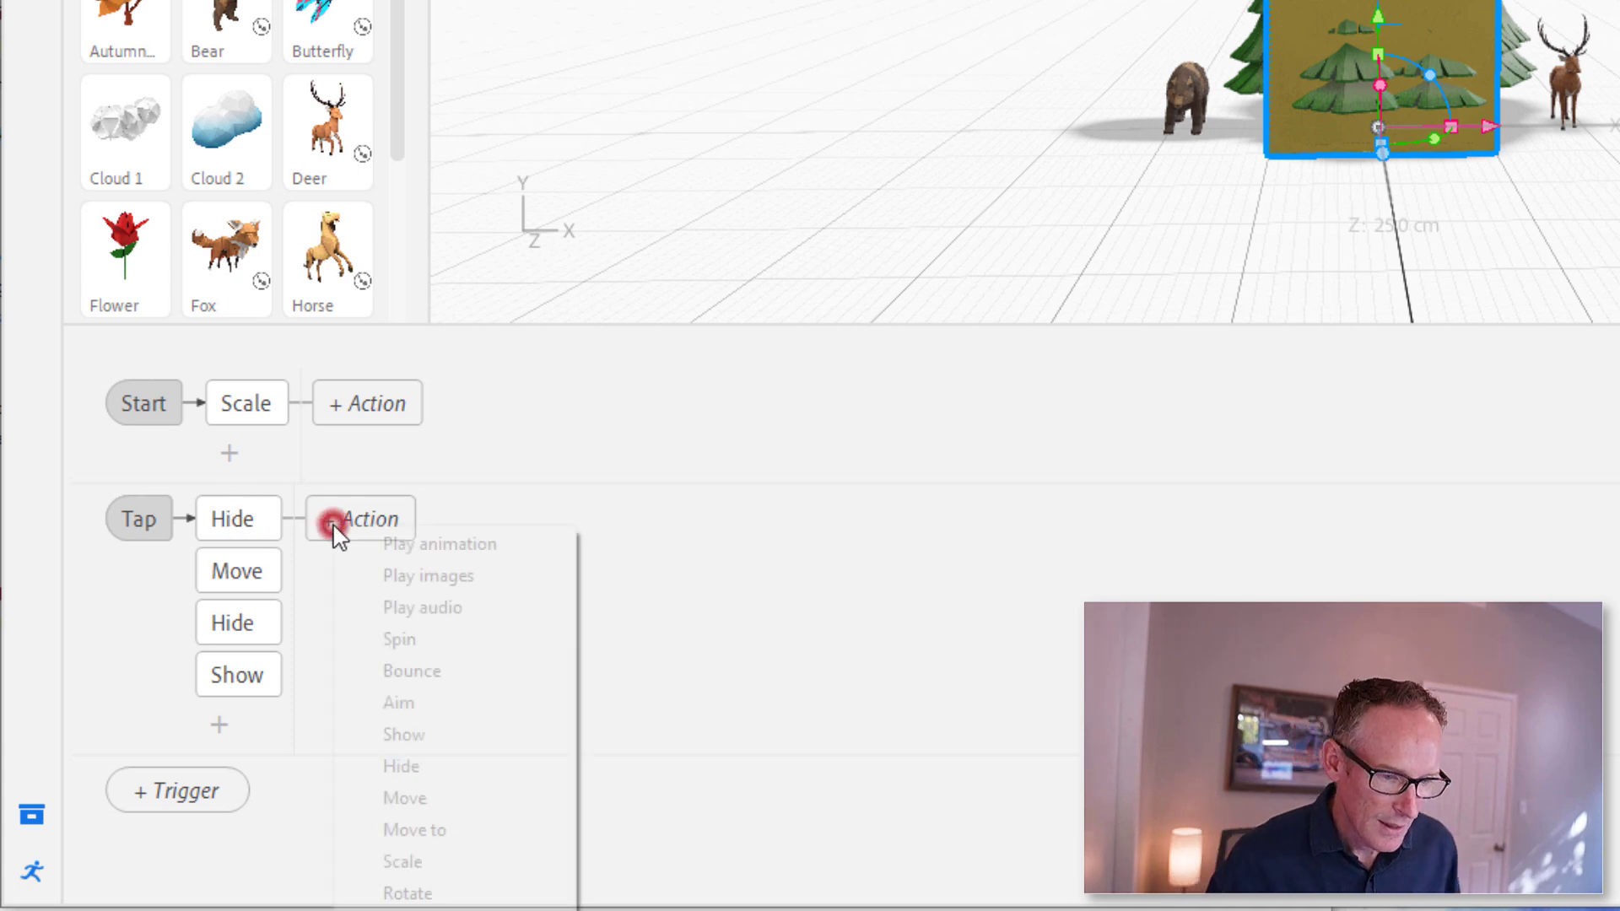
{"action": "left_click", "coordinate": [460, 737]}
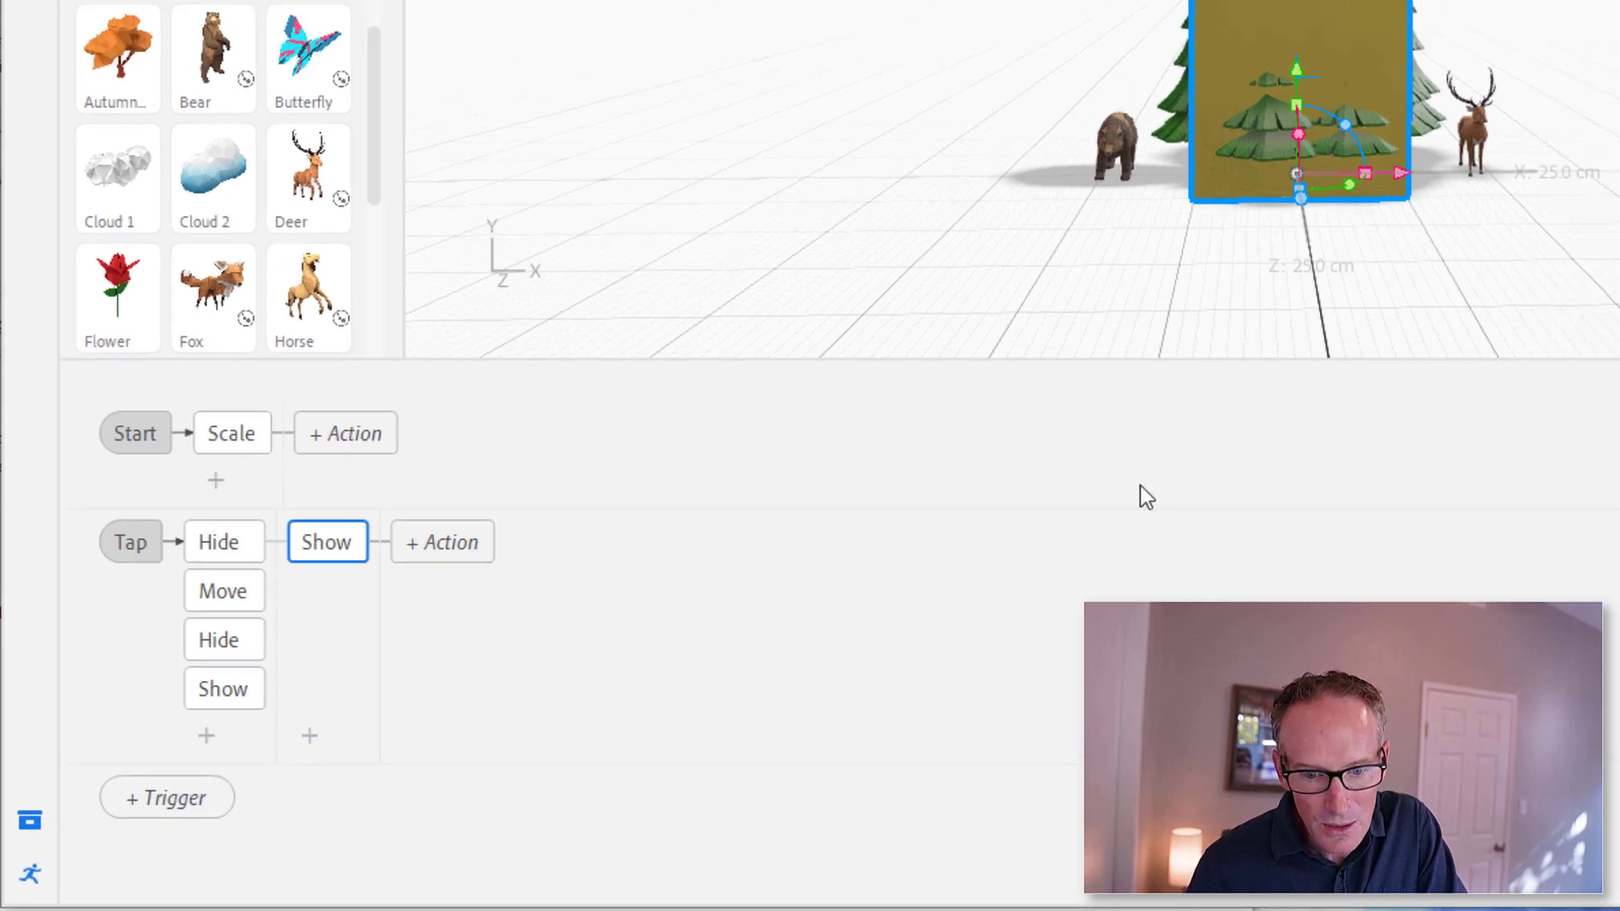
Set the new Show action's subject to Pine tree 1, with a delay of 0.125 s and Ease in easing.
{"action": "left_click", "coordinate": [1315, 610]}
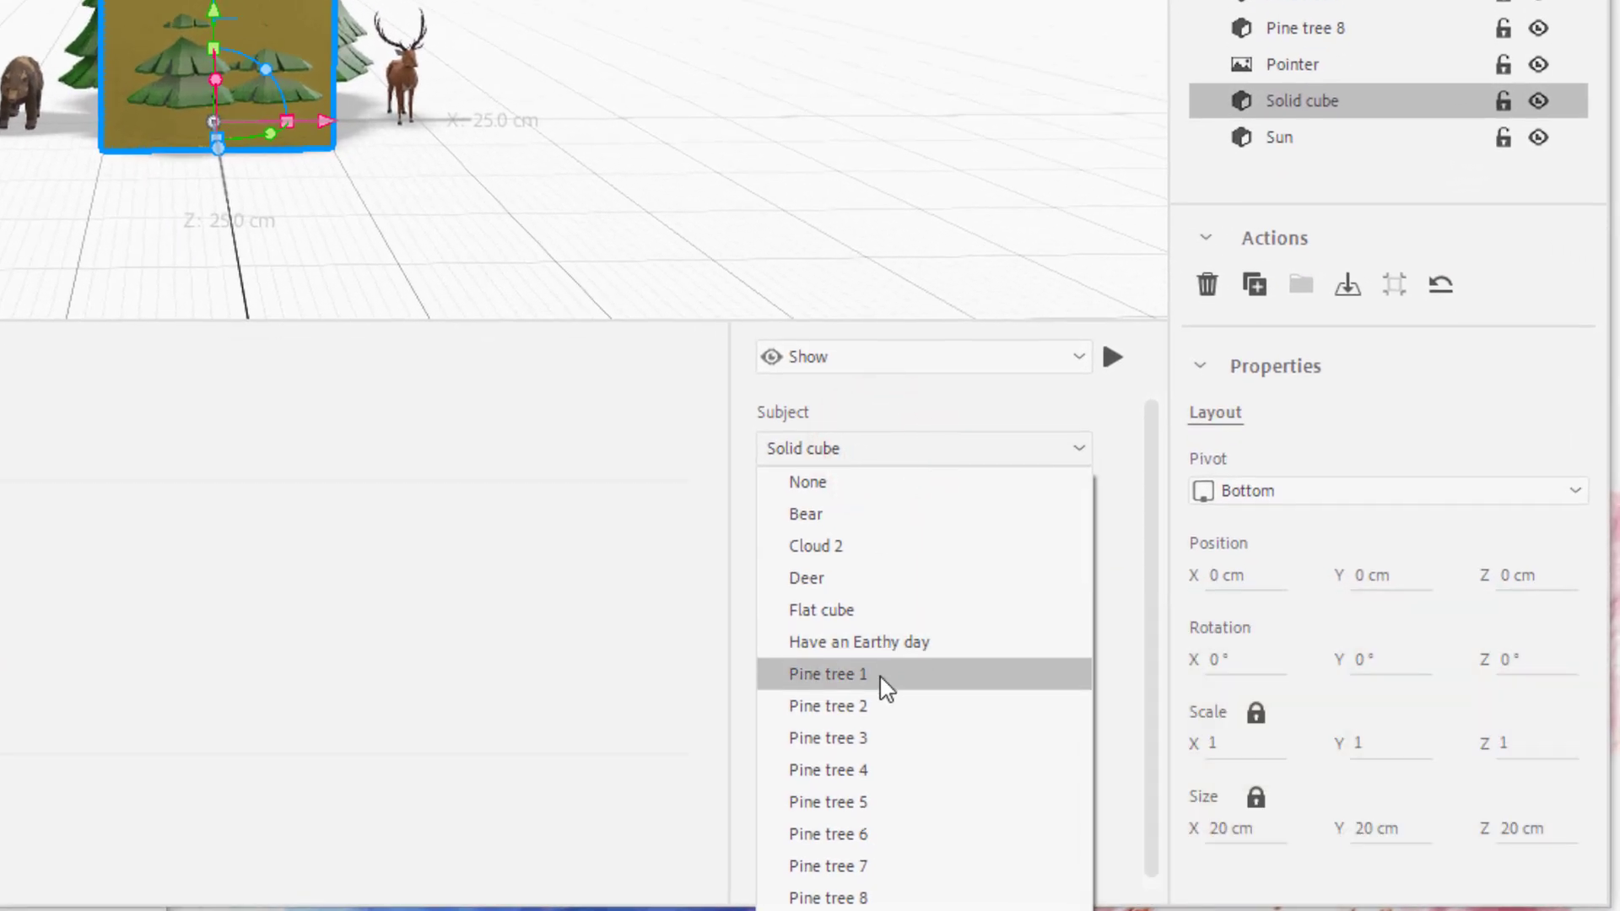
{"action": "left_click", "coordinate": [881, 675]}
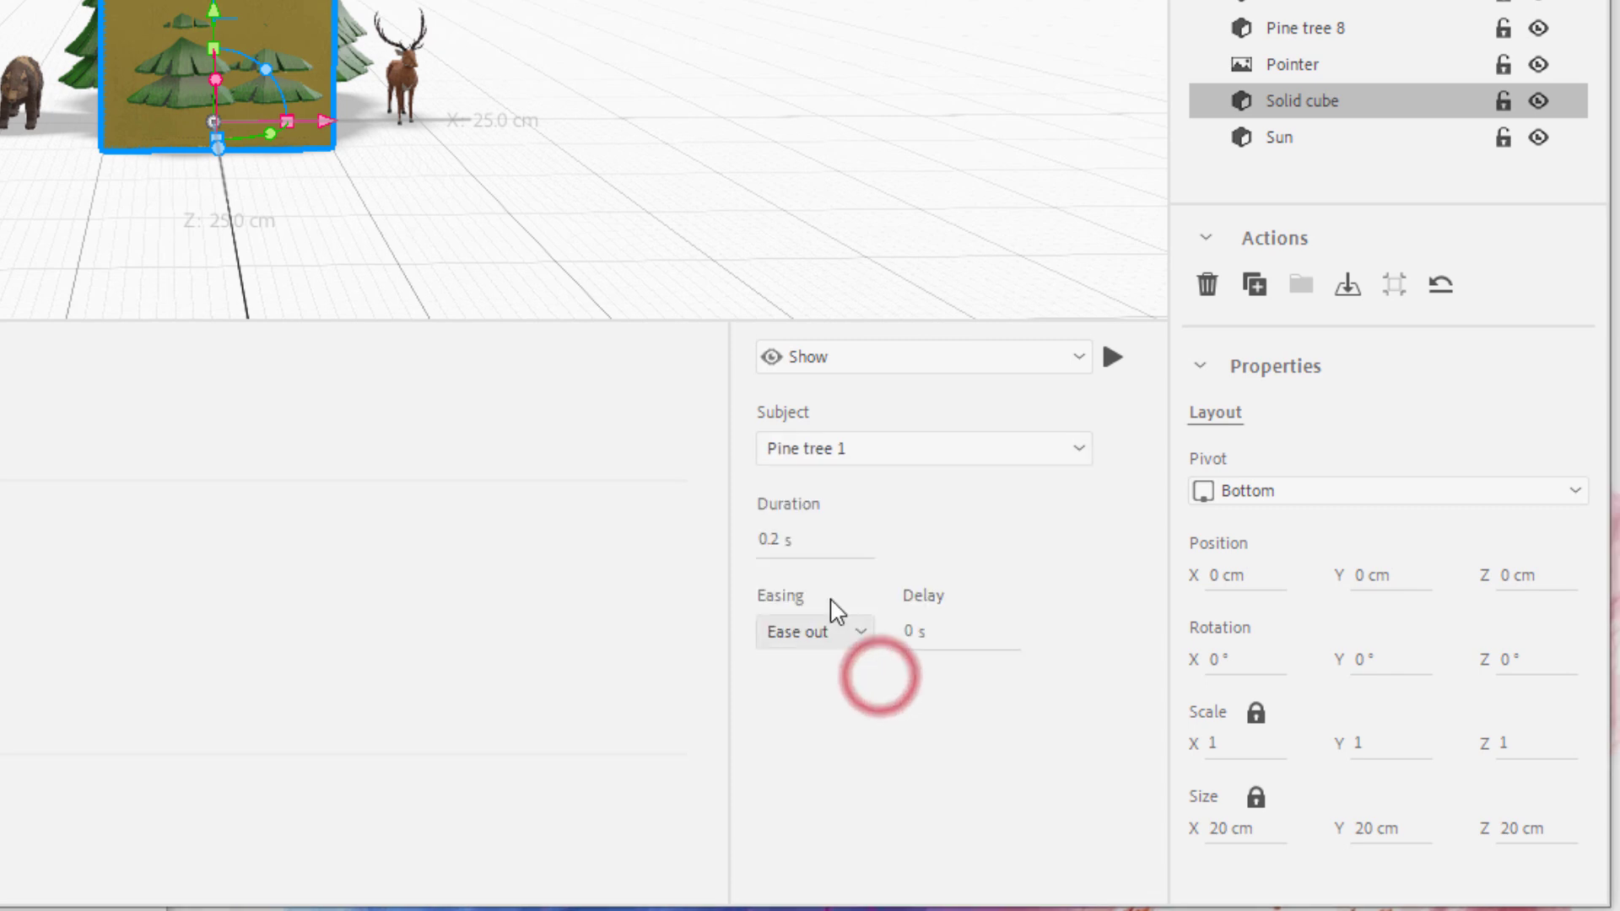
{"action": "left_click", "coordinate": [909, 633]}
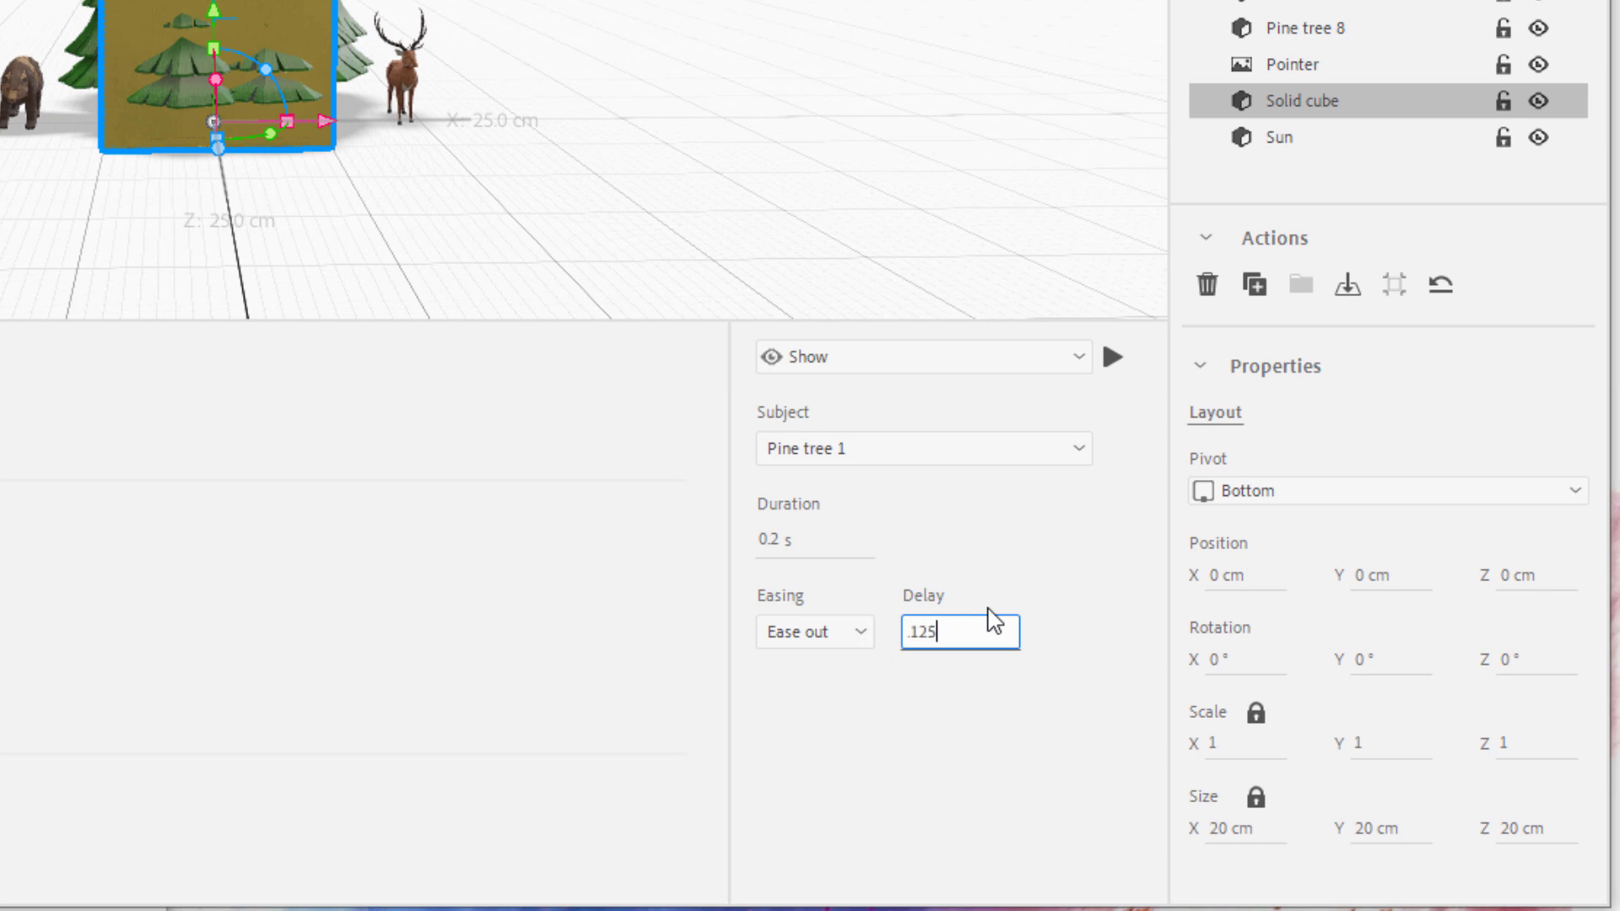
{"action": "key", "text": "Return"}
{"action": "left_click", "coordinate": [814, 633]}
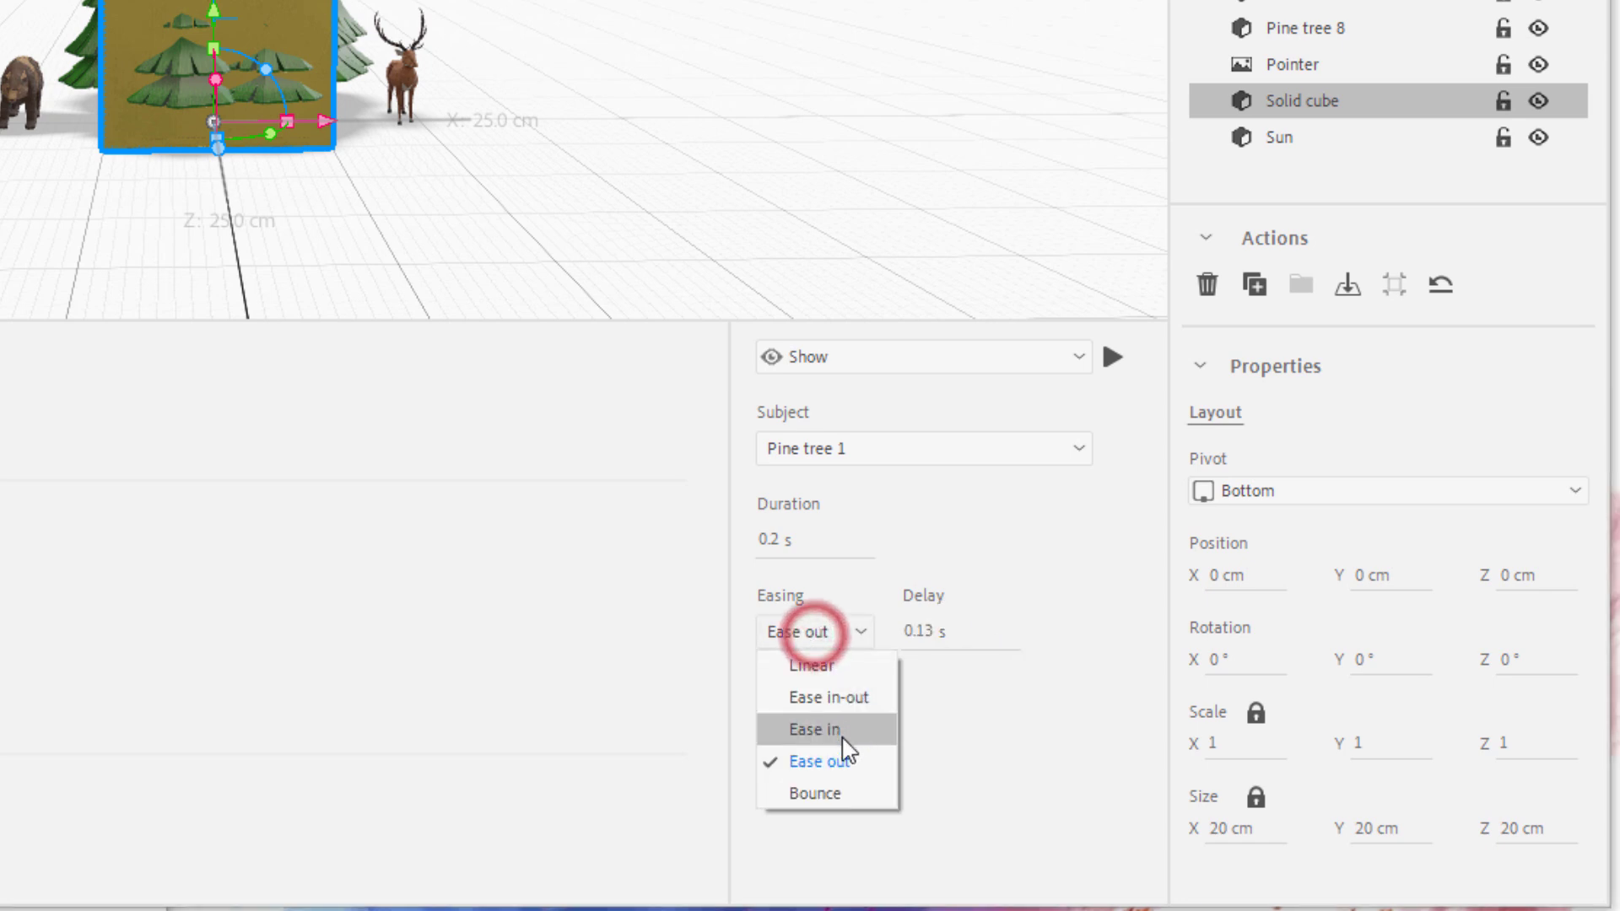
{"action": "left_click", "coordinate": [834, 728]}
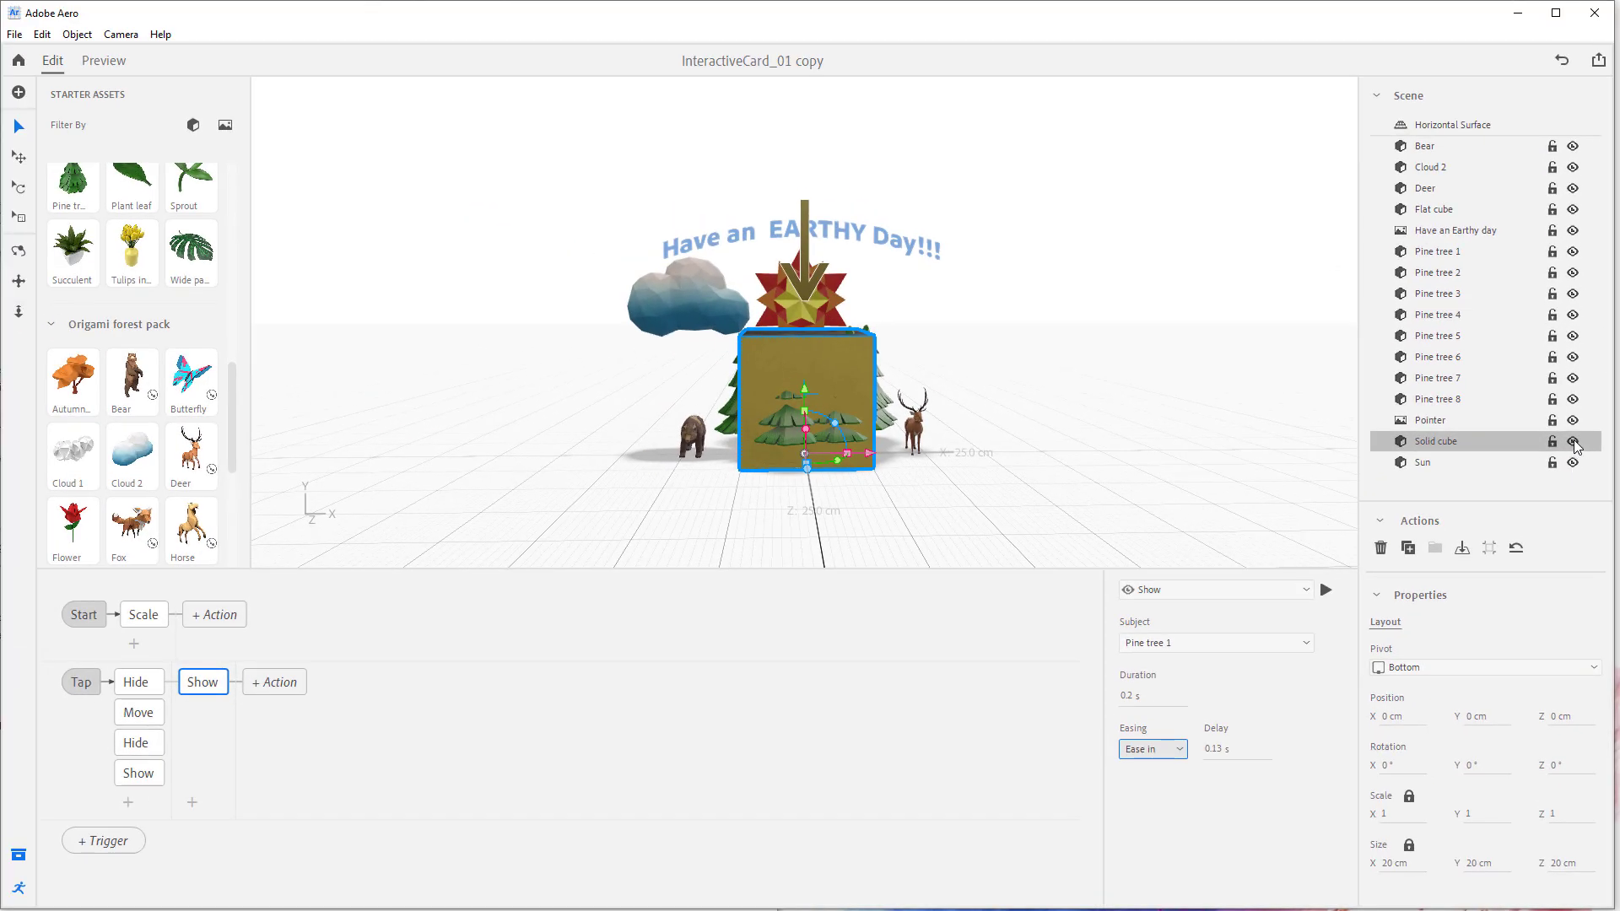
Hide the Solid cube and briefly check the scene in preview mode.
{"action": "left_click", "coordinate": [1573, 441]}
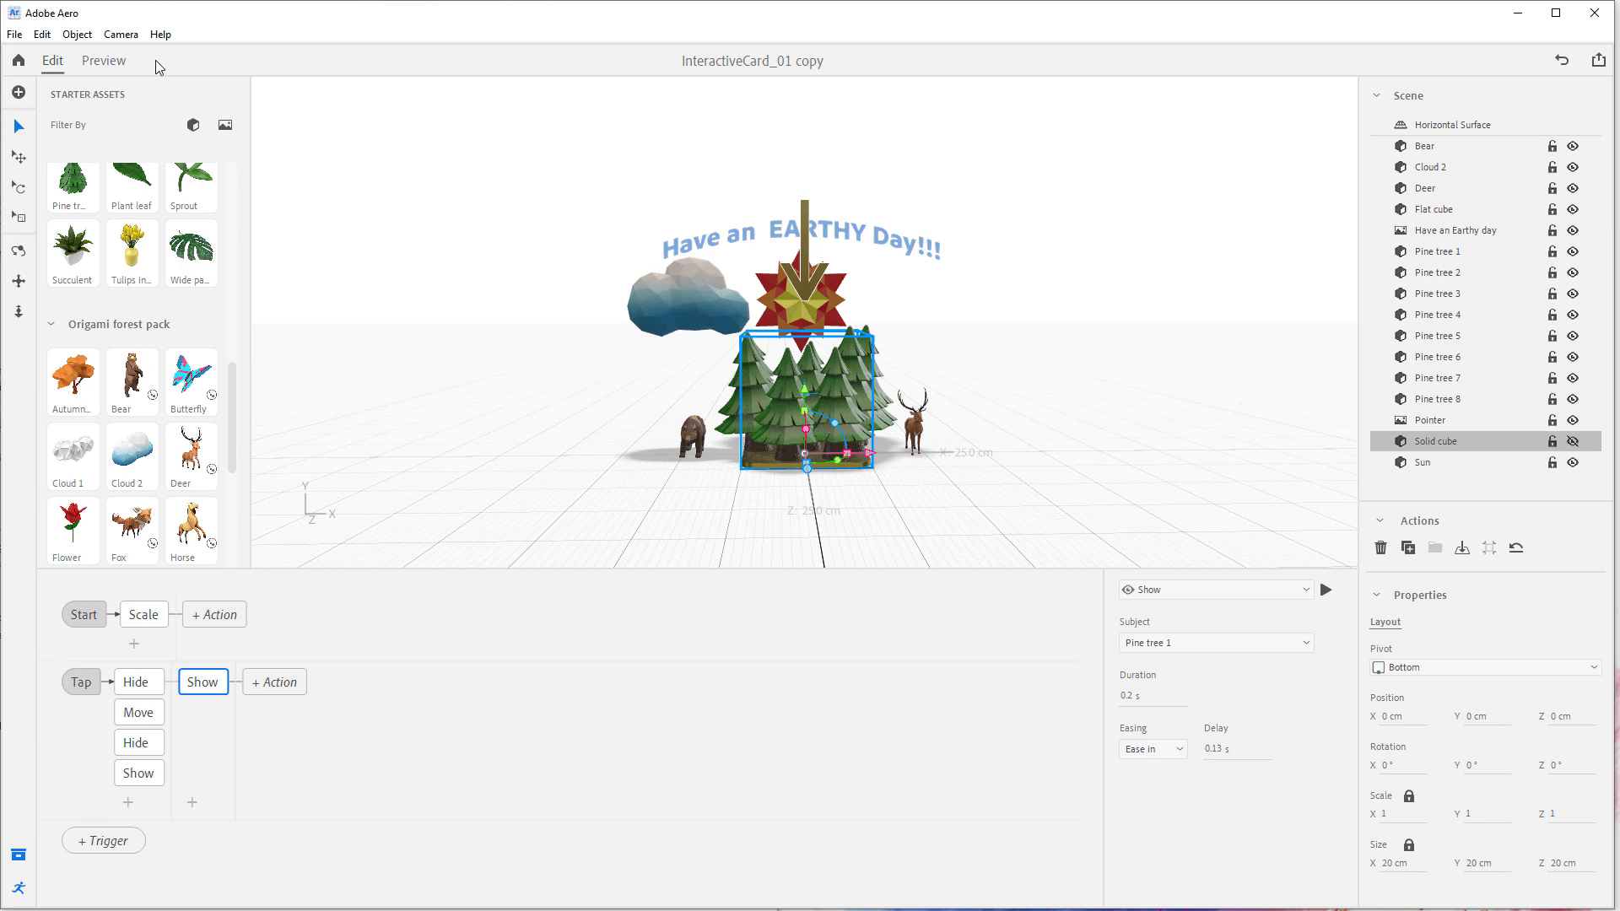
{"action": "left_click", "coordinate": [118, 62]}
{"action": "left_click", "coordinate": [48, 61]}
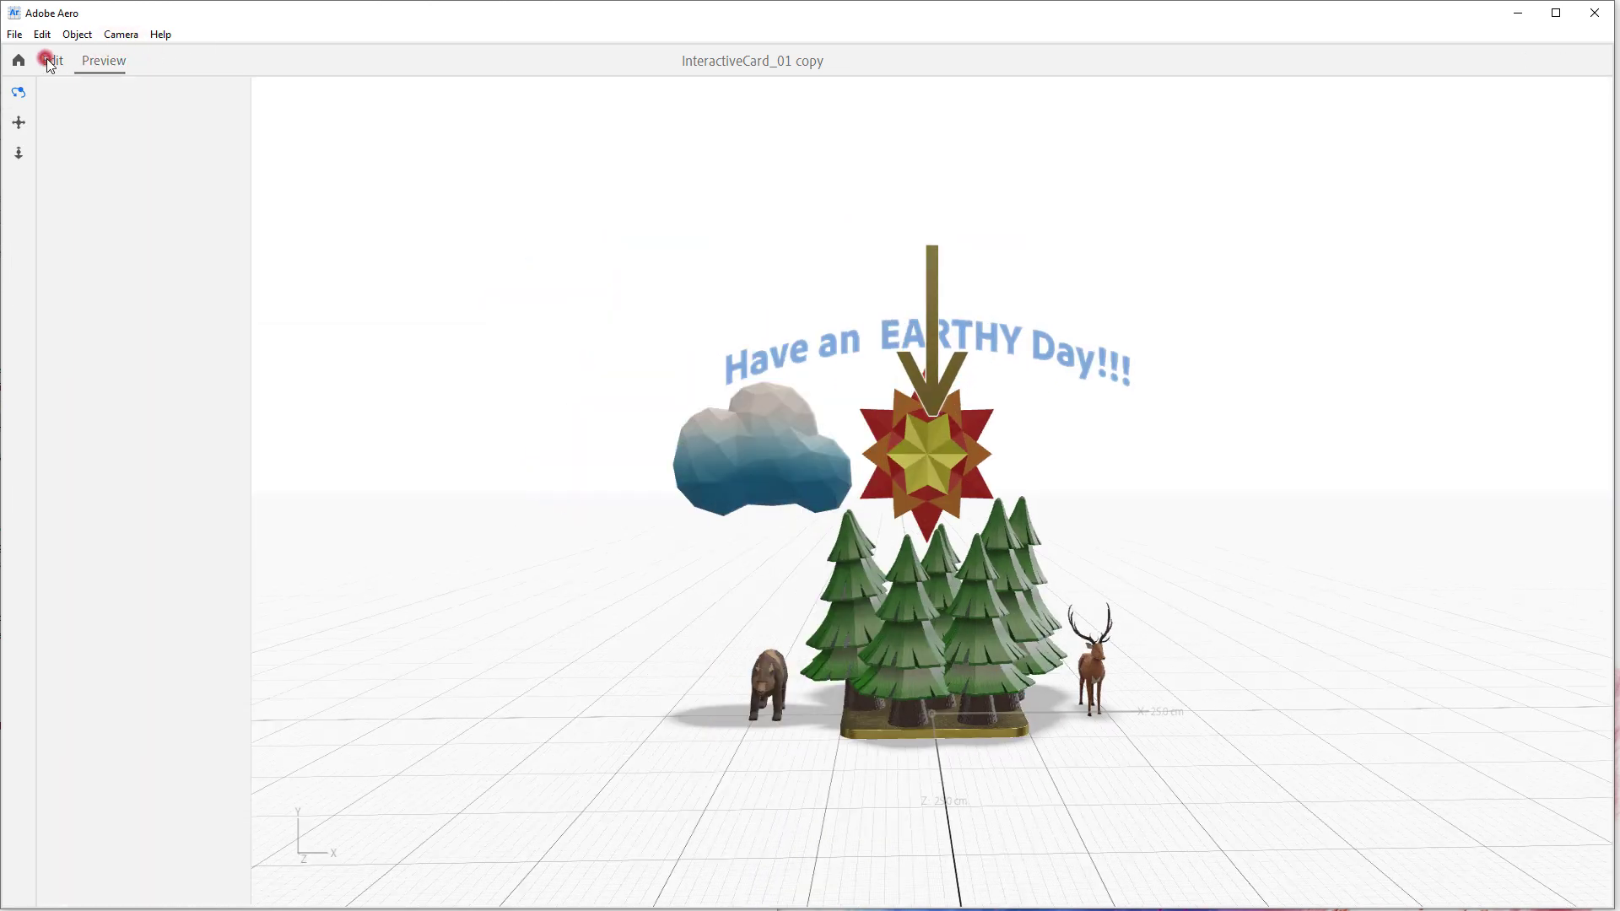
Play back the Pine tree 1 Show action several times, viewing the scene from the side.
{"action": "left_click", "coordinate": [203, 682]}
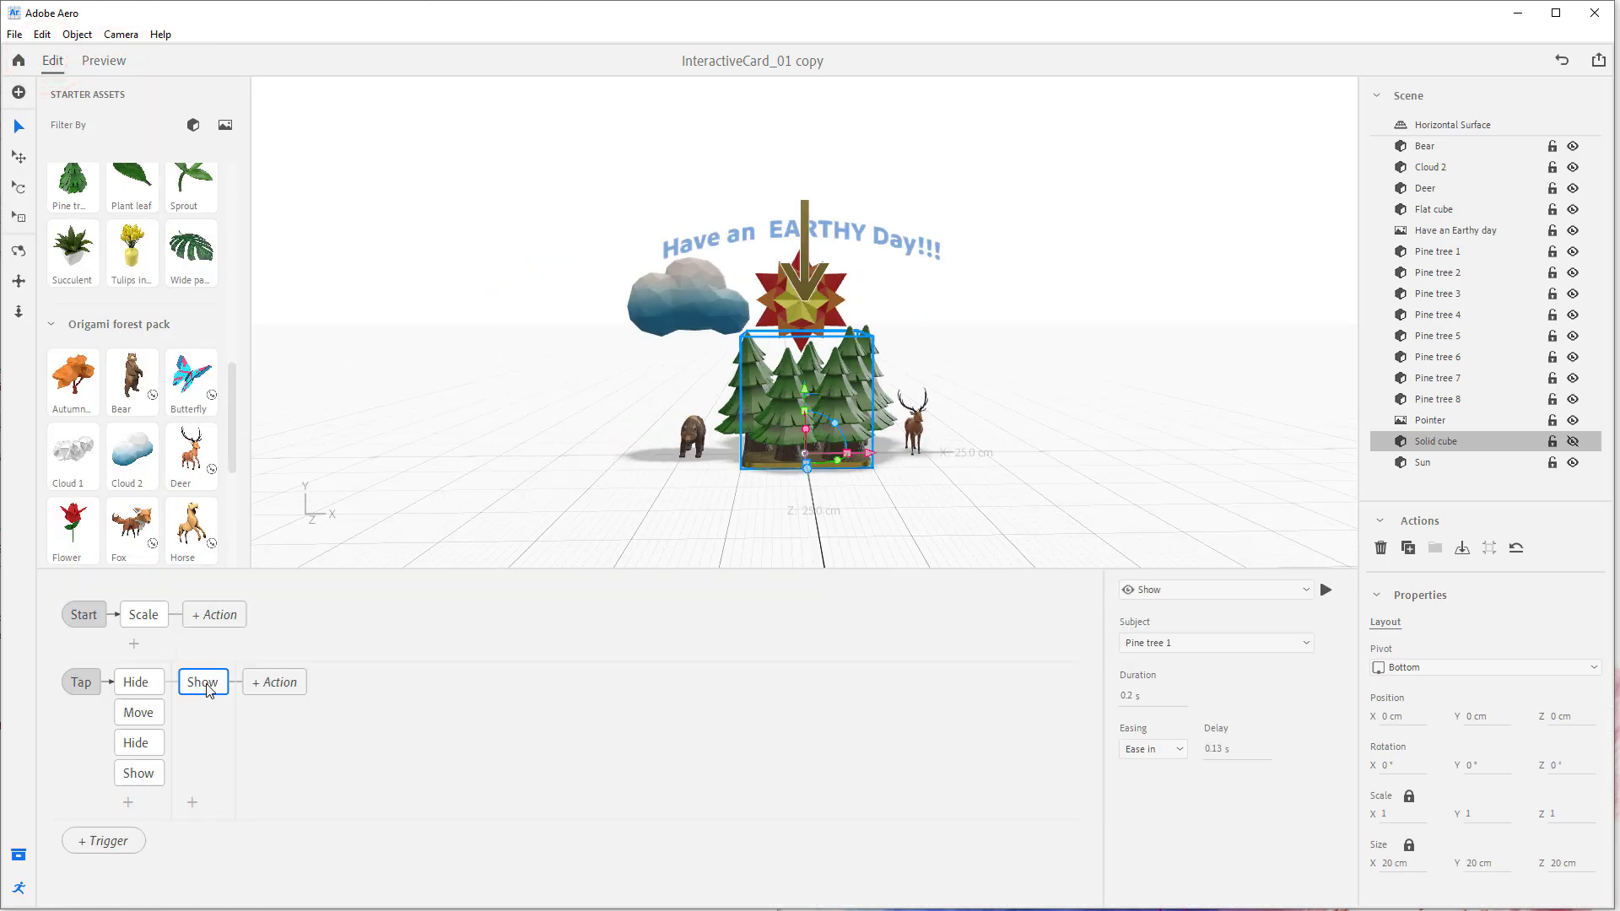
{"action": "left_click", "coordinate": [1325, 590]}
{"action": "right_click_drag", "start_coordinate": [690, 513], "coordinate": [1162, 571]}
{"action": "left_click", "coordinate": [1325, 590]}
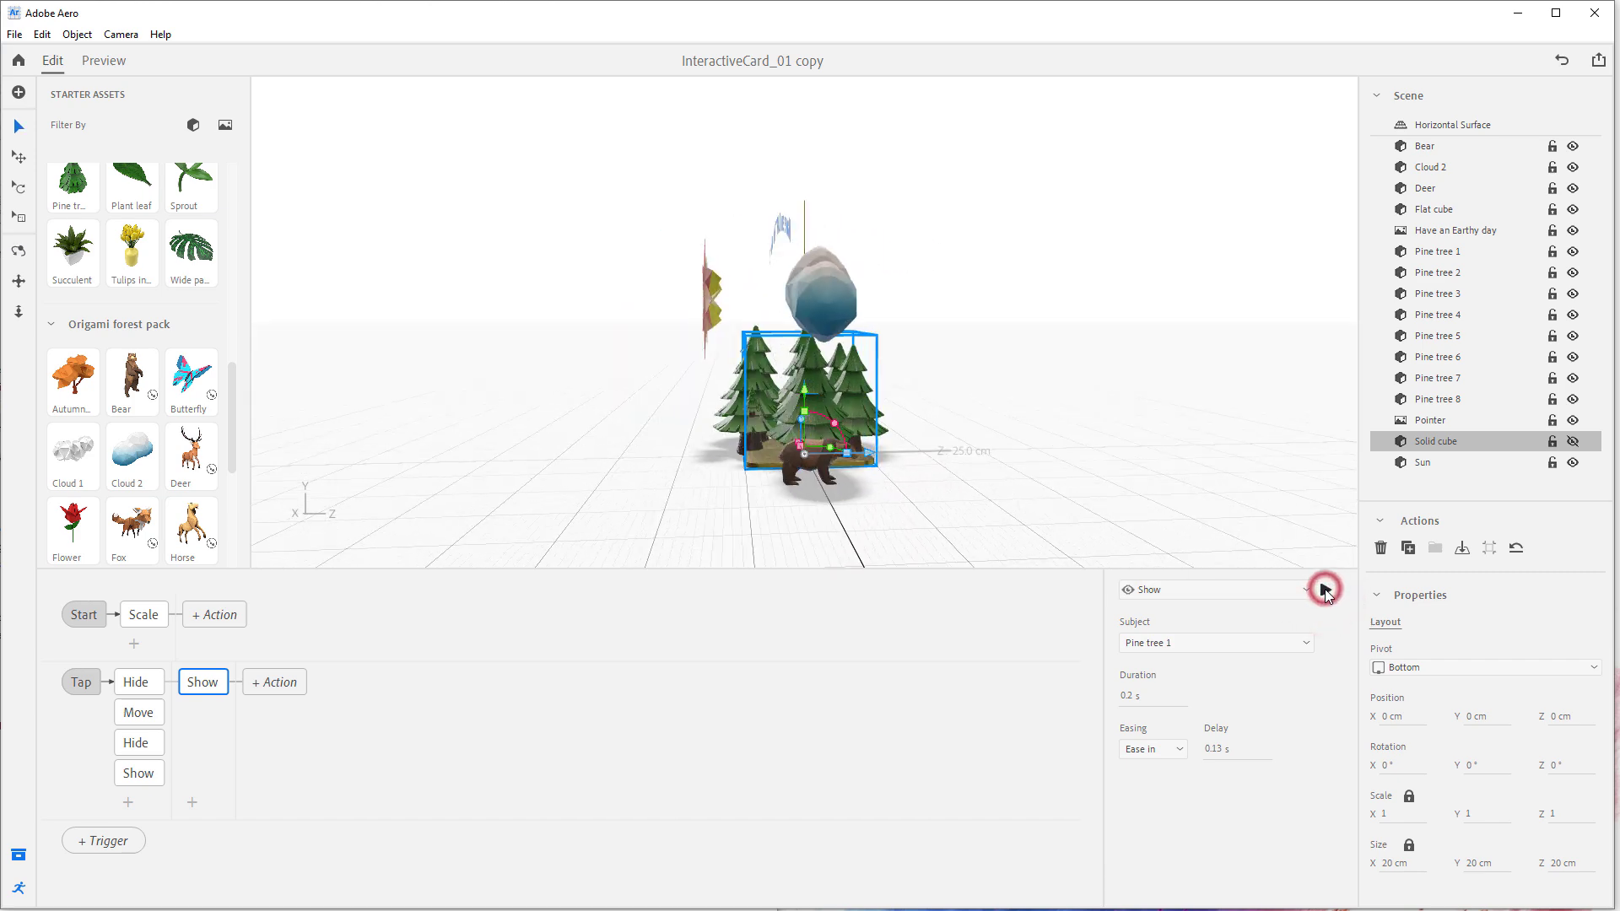
{"action": "left_click", "coordinate": [1325, 591]}
{"action": "left_click", "coordinate": [1327, 590]}
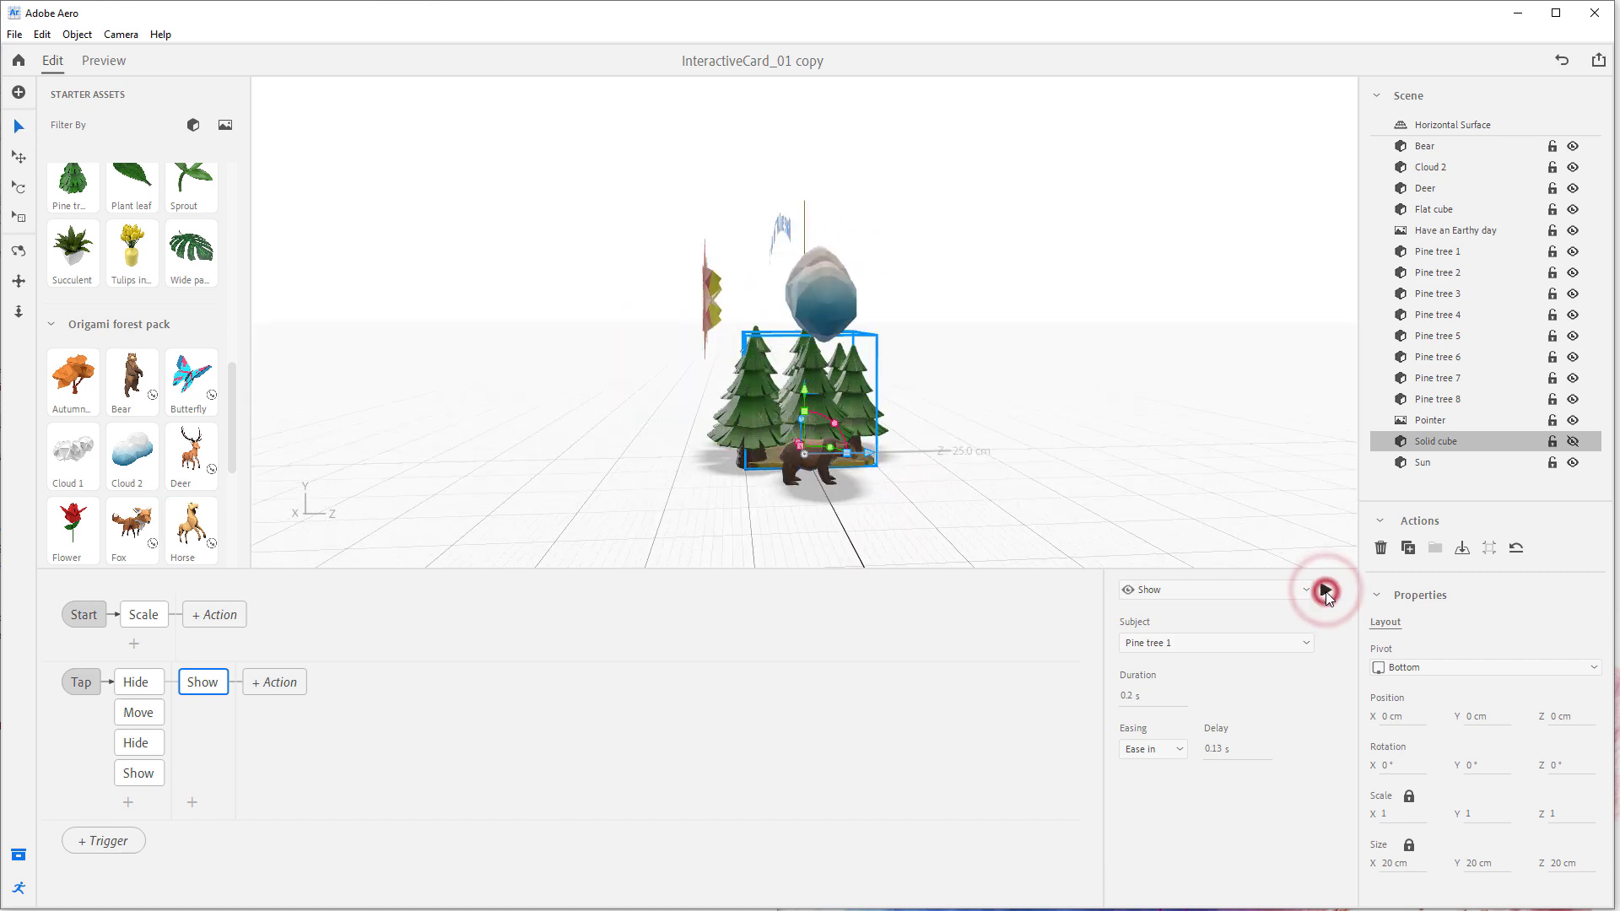
Identify Pine tree 1 and Pine tree 2 in the scene, and review the easing options of the Solid cube's Show action.
{"action": "left_click", "coordinate": [1095, 448]}
{"action": "left_click", "coordinate": [759, 404]}
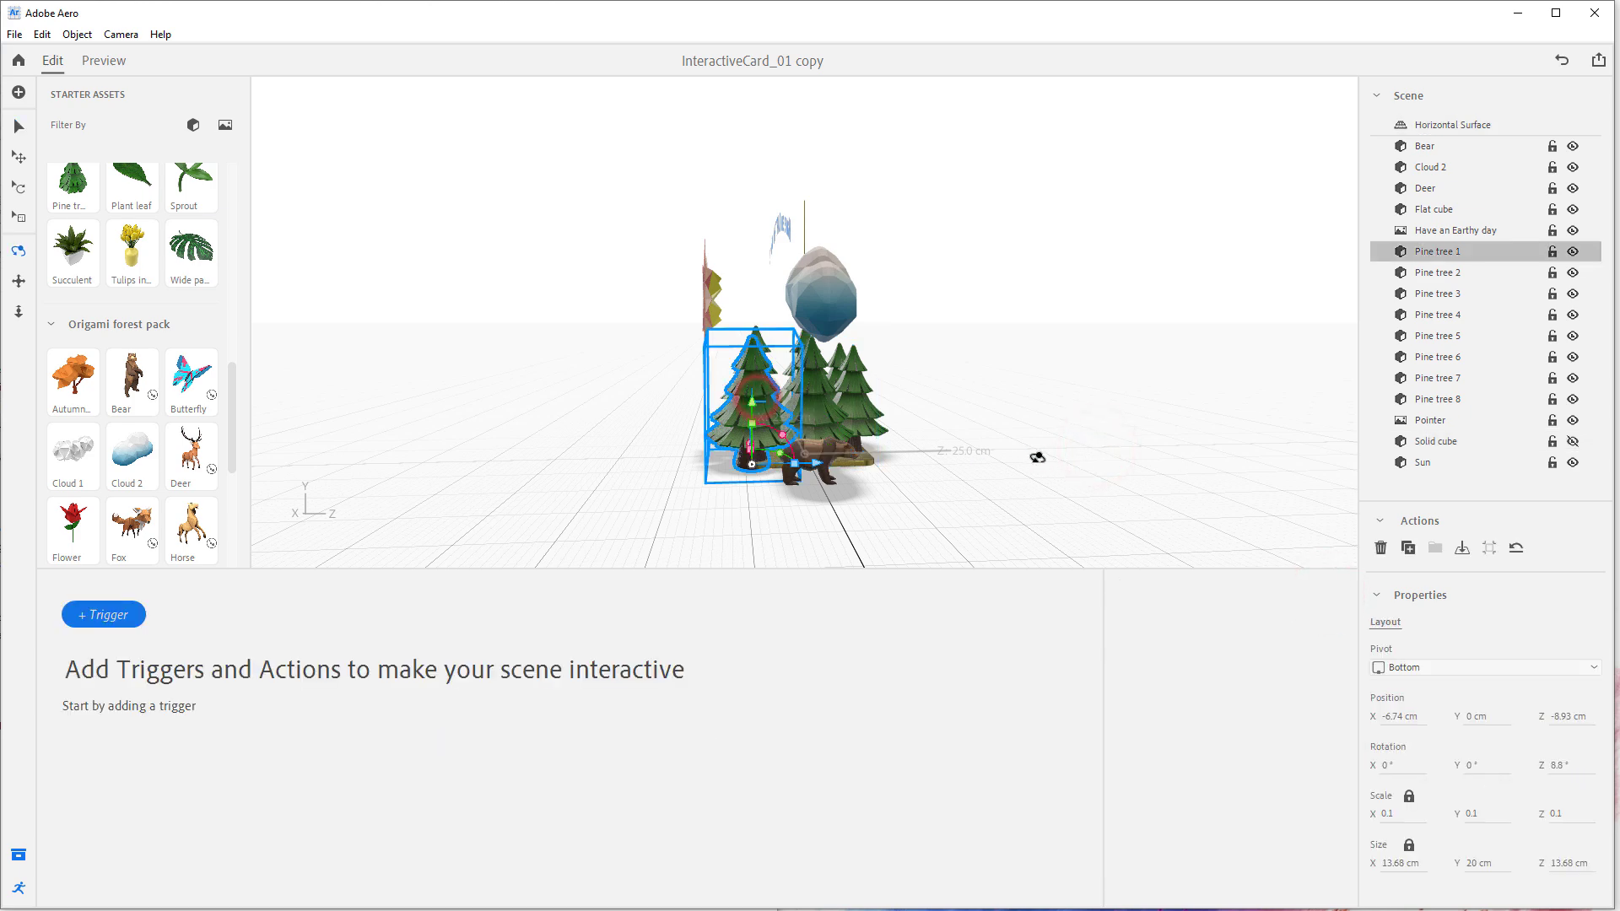
{"action": "left_click_drag", "start_coordinate": [1041, 459], "coordinate": [568, 408]}
{"action": "left_click", "coordinate": [1481, 273]}
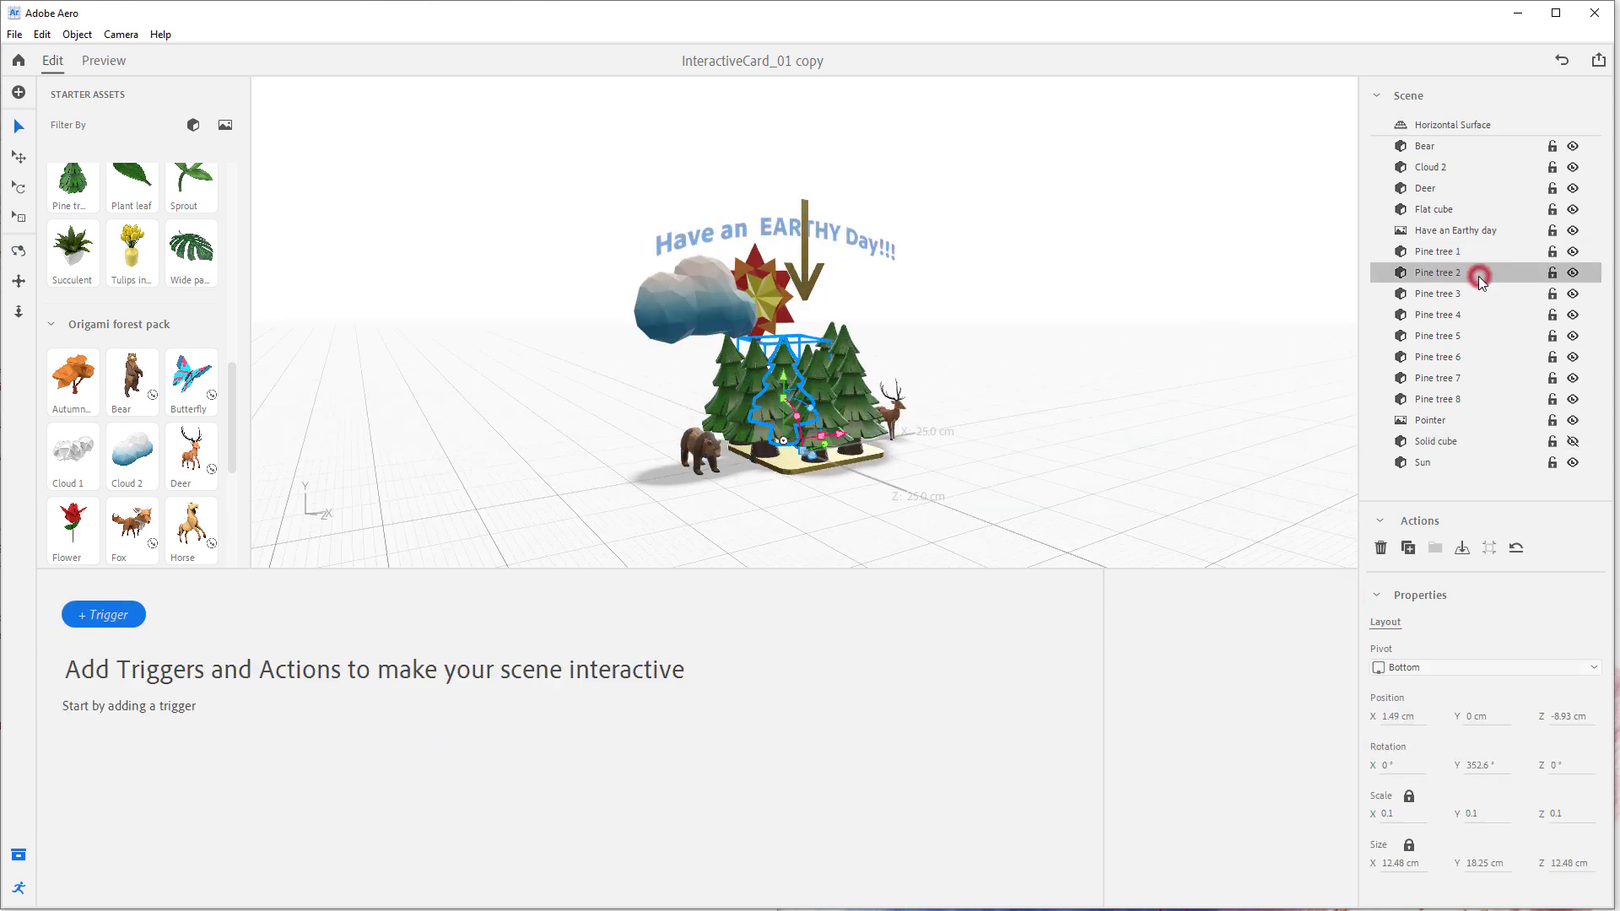
{"action": "left_click", "coordinate": [1440, 445]}
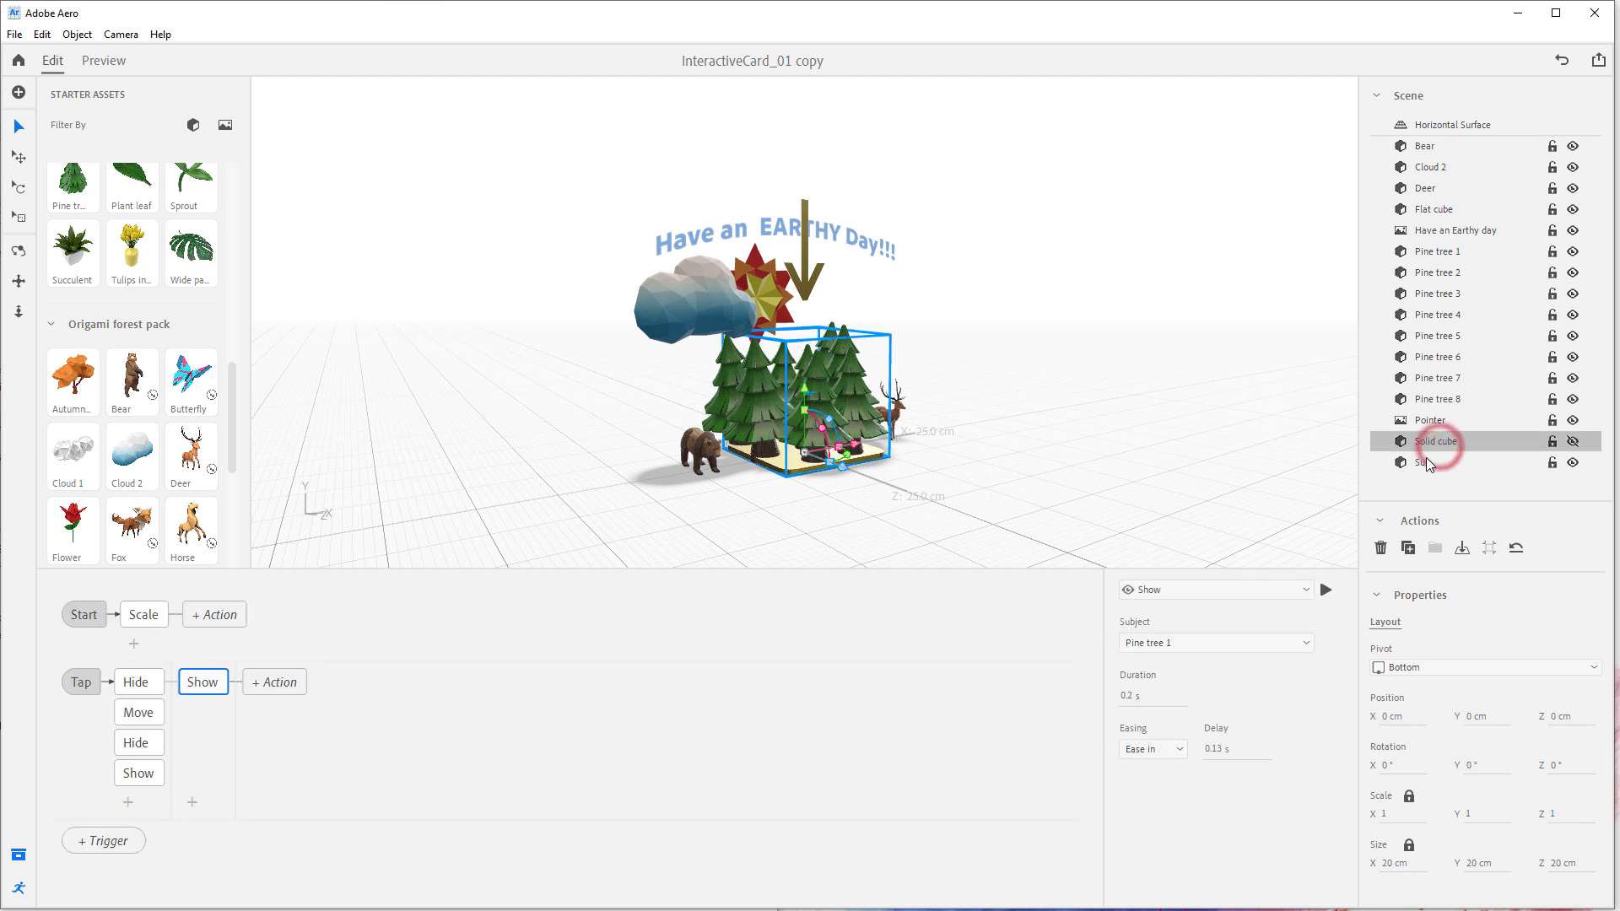
{"action": "left_click", "coordinate": [200, 688]}
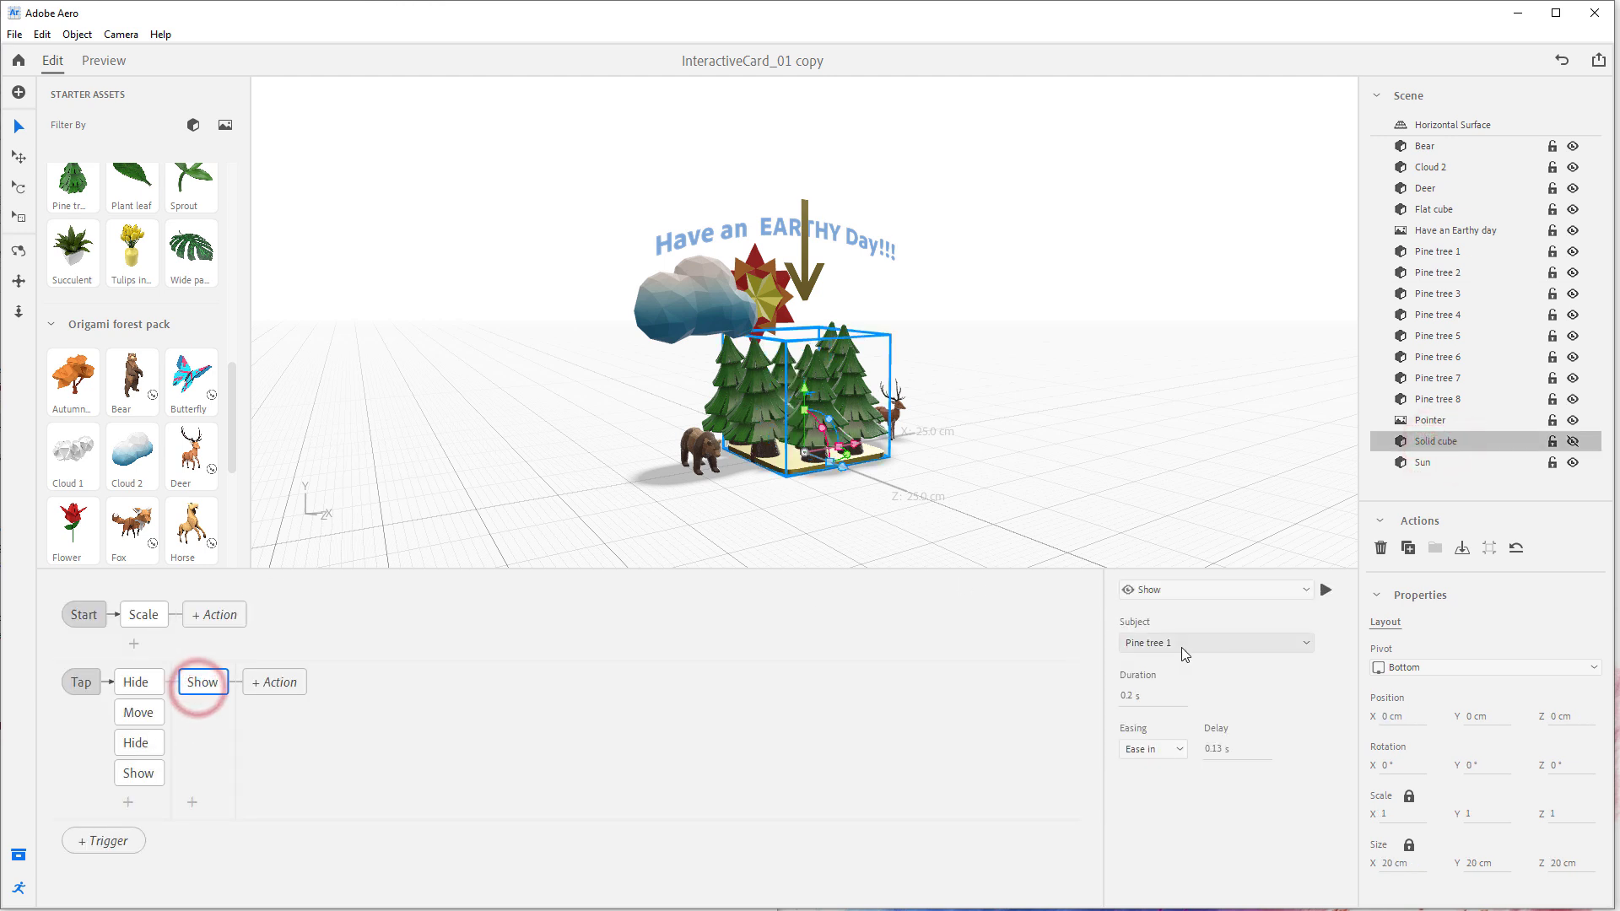
{"action": "left_click", "coordinate": [1177, 750]}
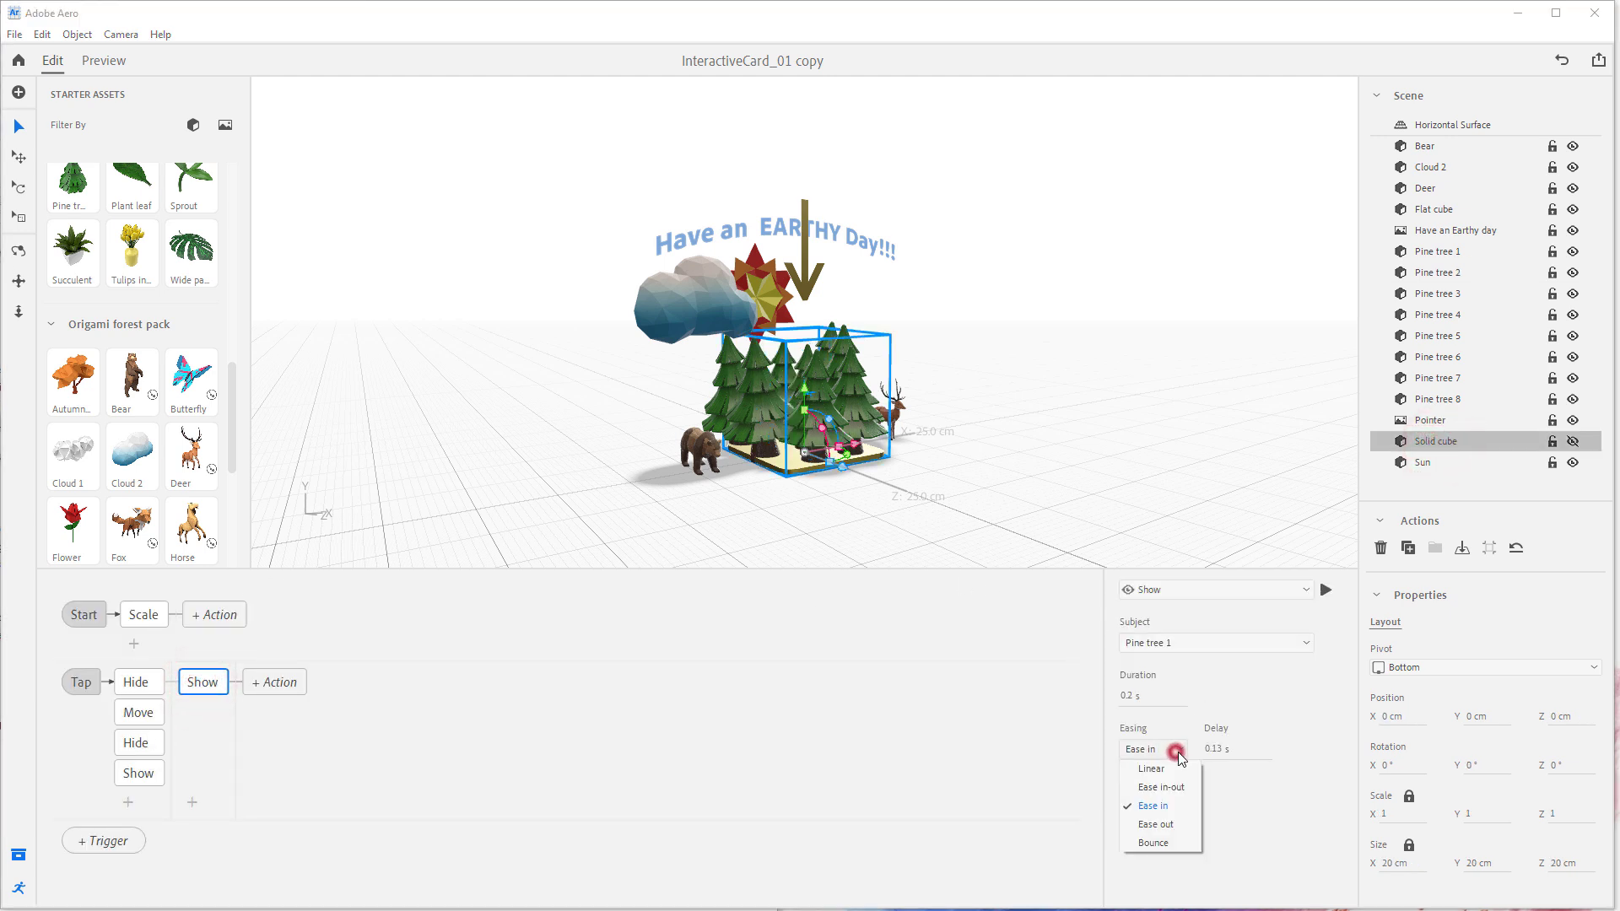
{"action": "left_click", "coordinate": [1317, 713]}
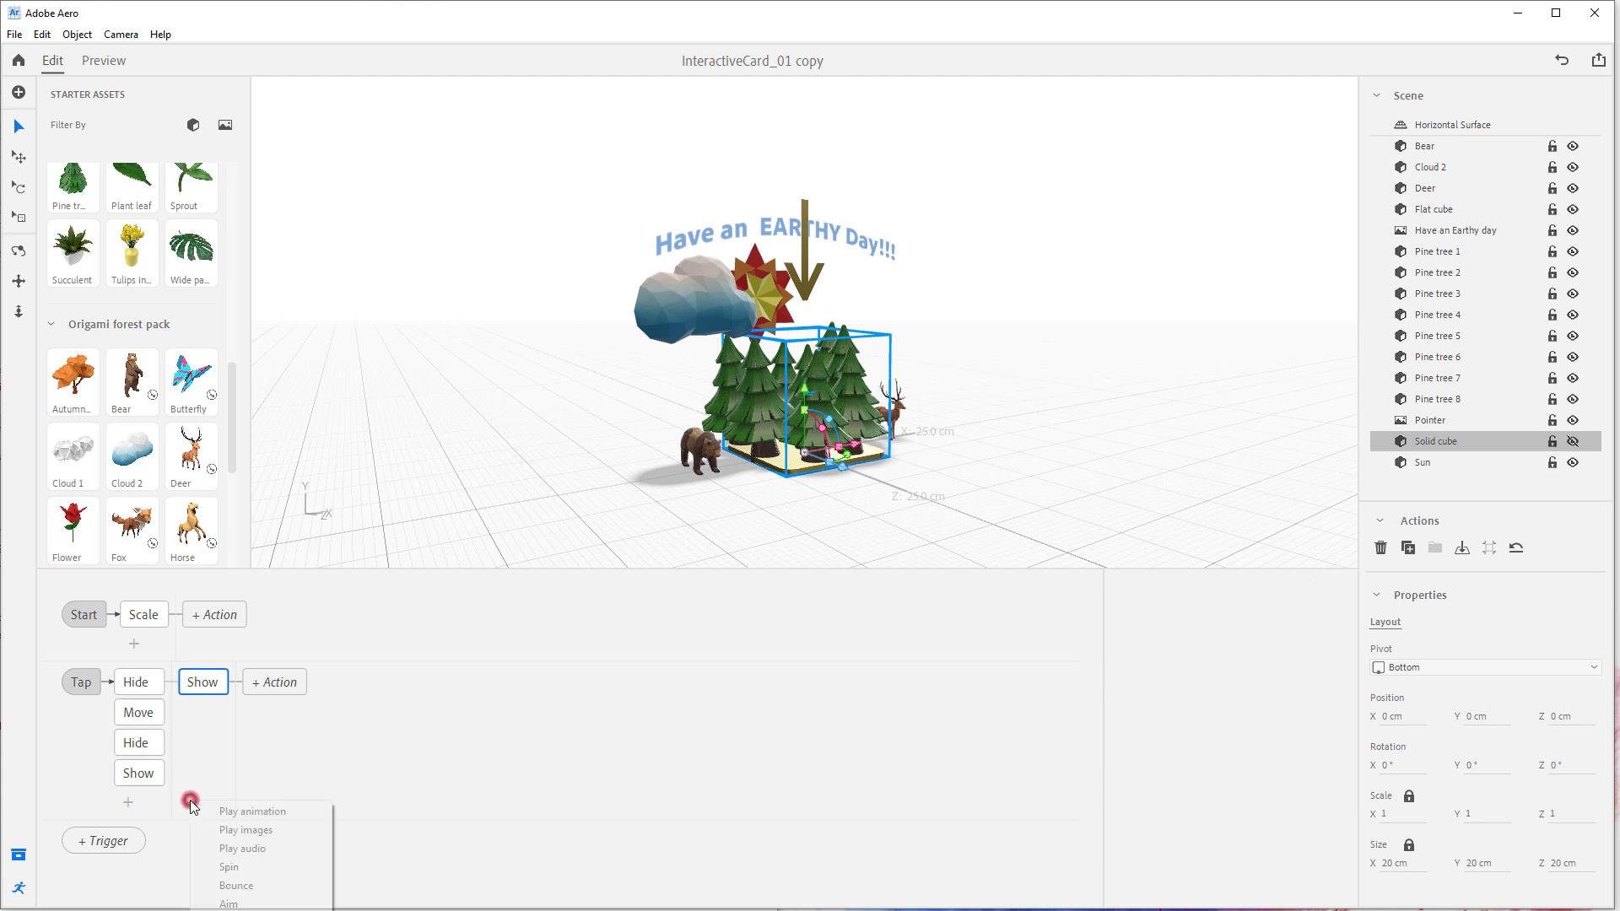
Add a parallel Show action to the Tap trigger's second group, with Pine tree 2 as subject and a duration of 0.1 s.
{"action": "left_click", "coordinate": [238, 909]}
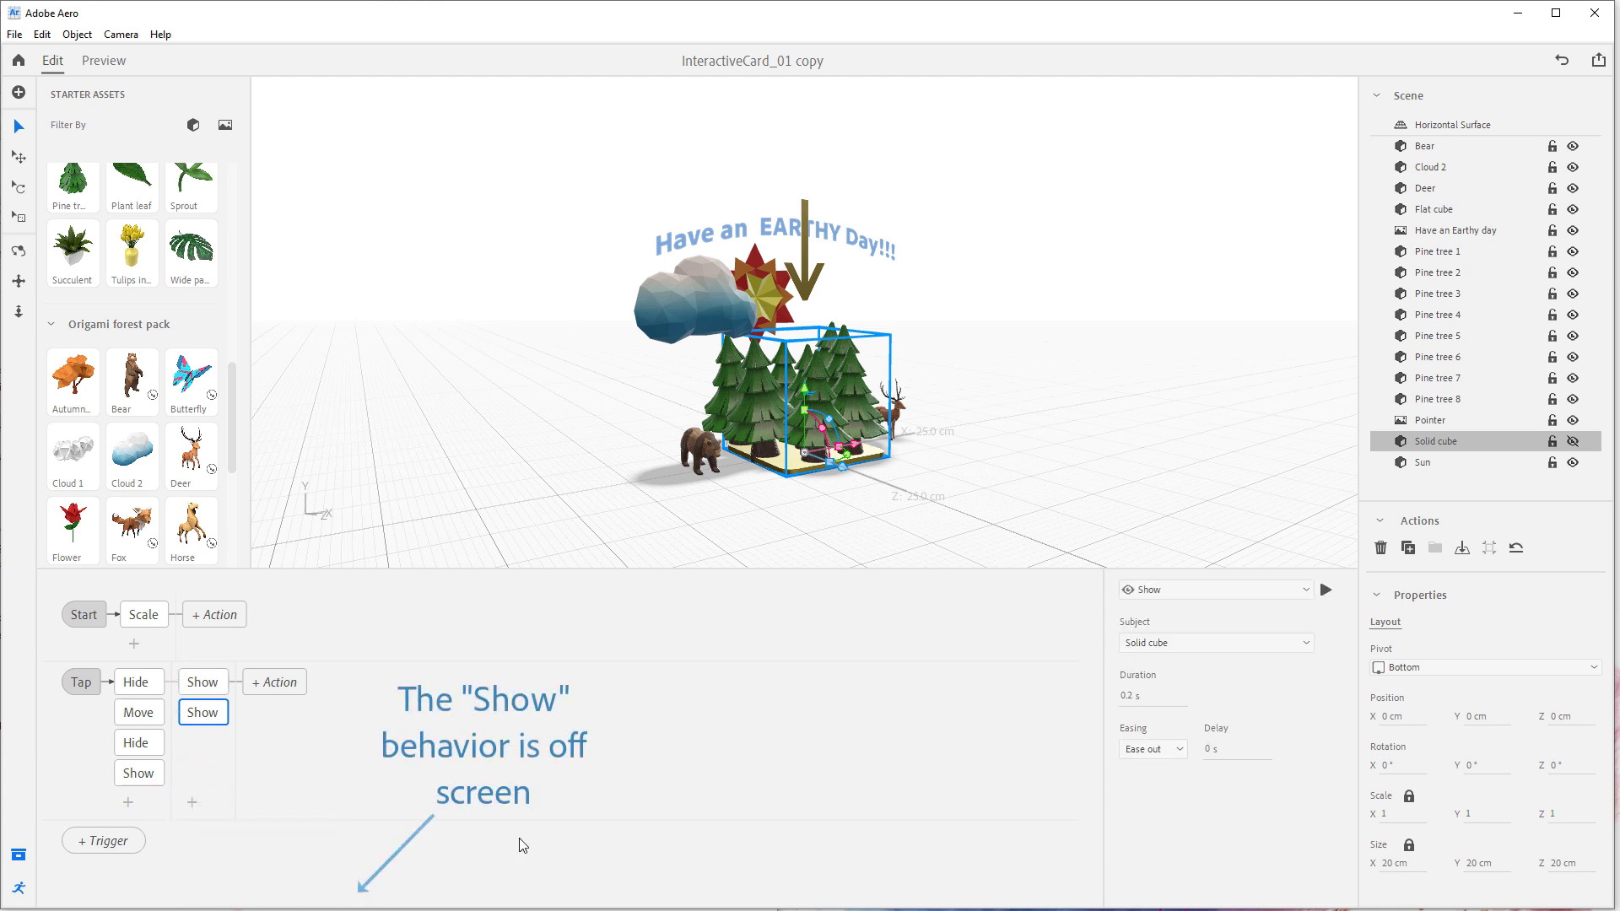
{"action": "left_click", "coordinate": [1258, 652]}
{"action": "left_click", "coordinate": [1224, 793]}
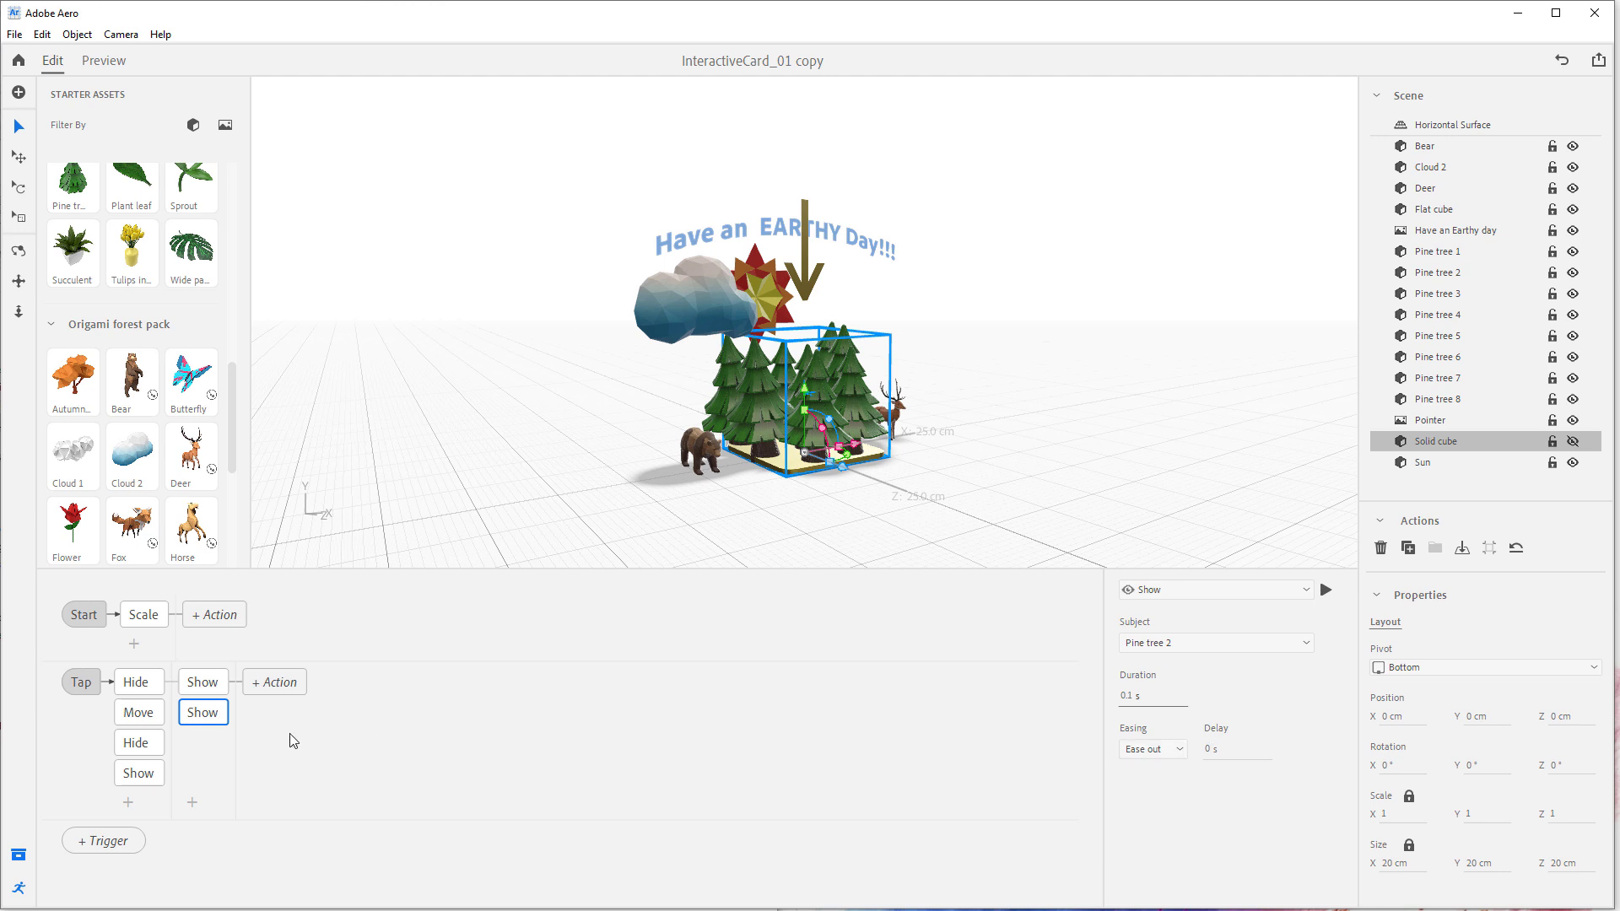
Add another parallel Show action for Pine tree 3 with a duration of 0.3 s and a short delay.
{"action": "left_click", "coordinate": [193, 803]}
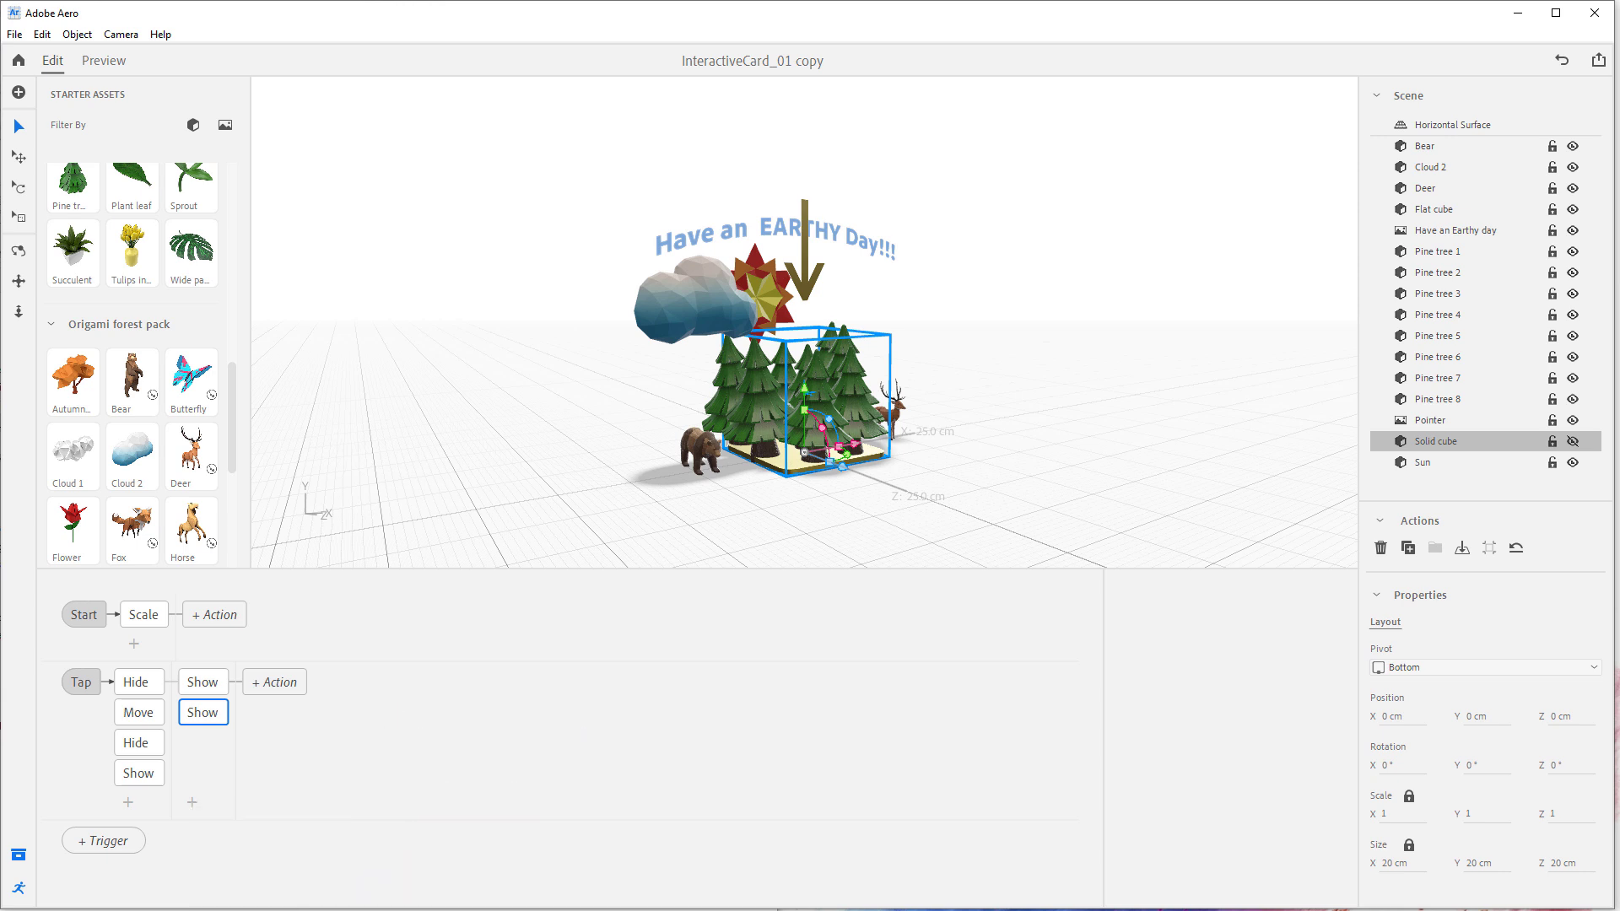
{"action": "left_click", "coordinate": [1284, 644]}
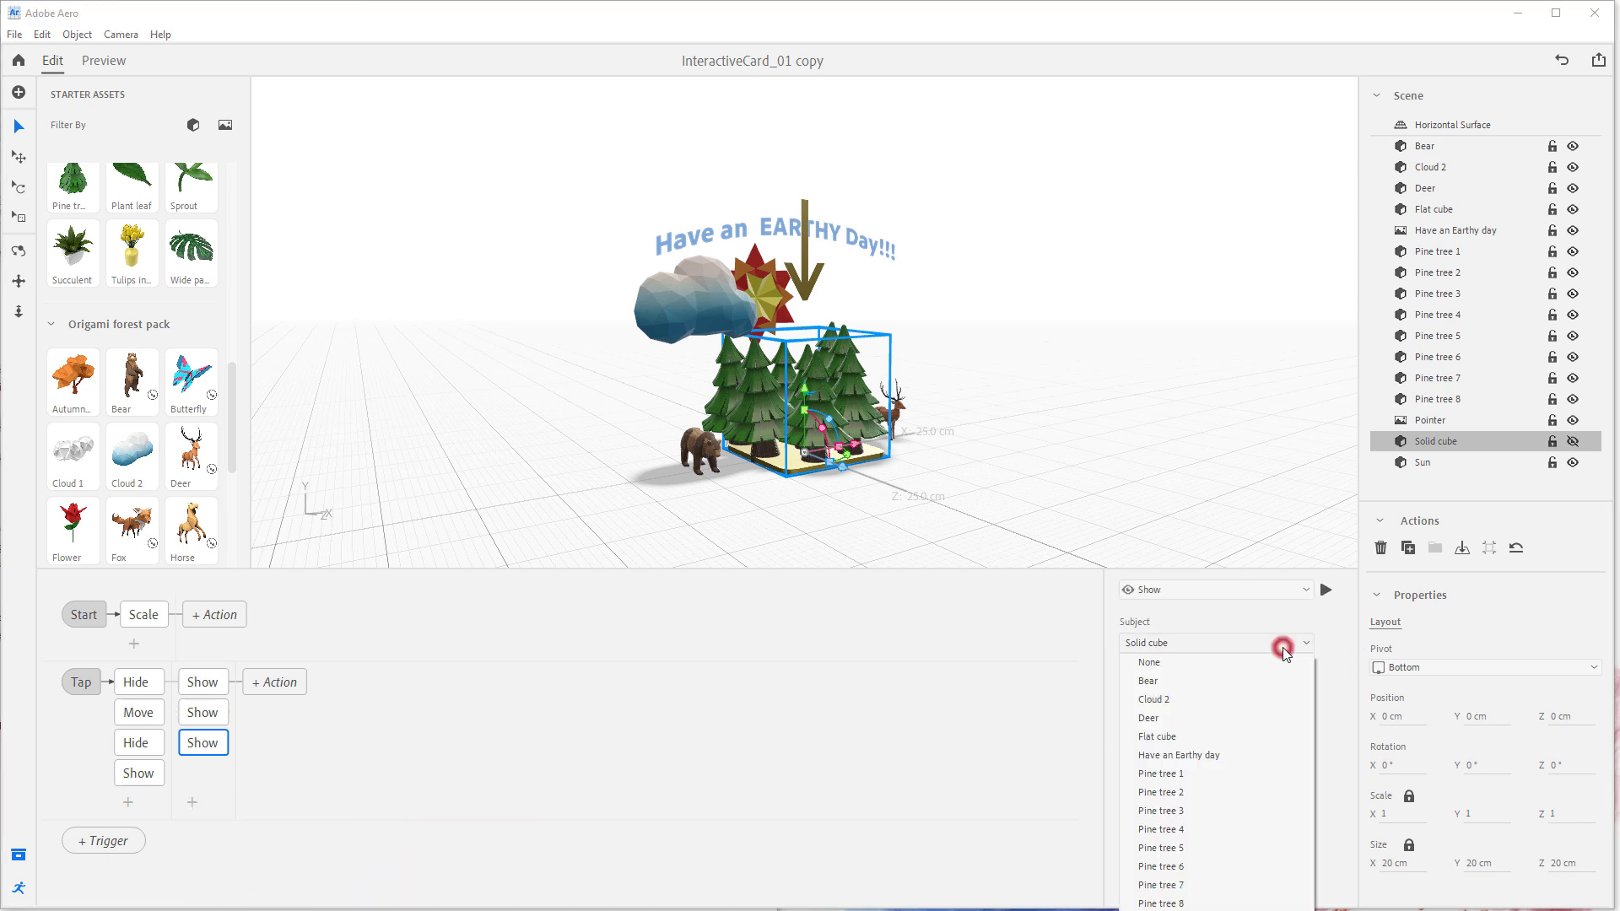
{"action": "left_click", "coordinate": [1219, 810]}
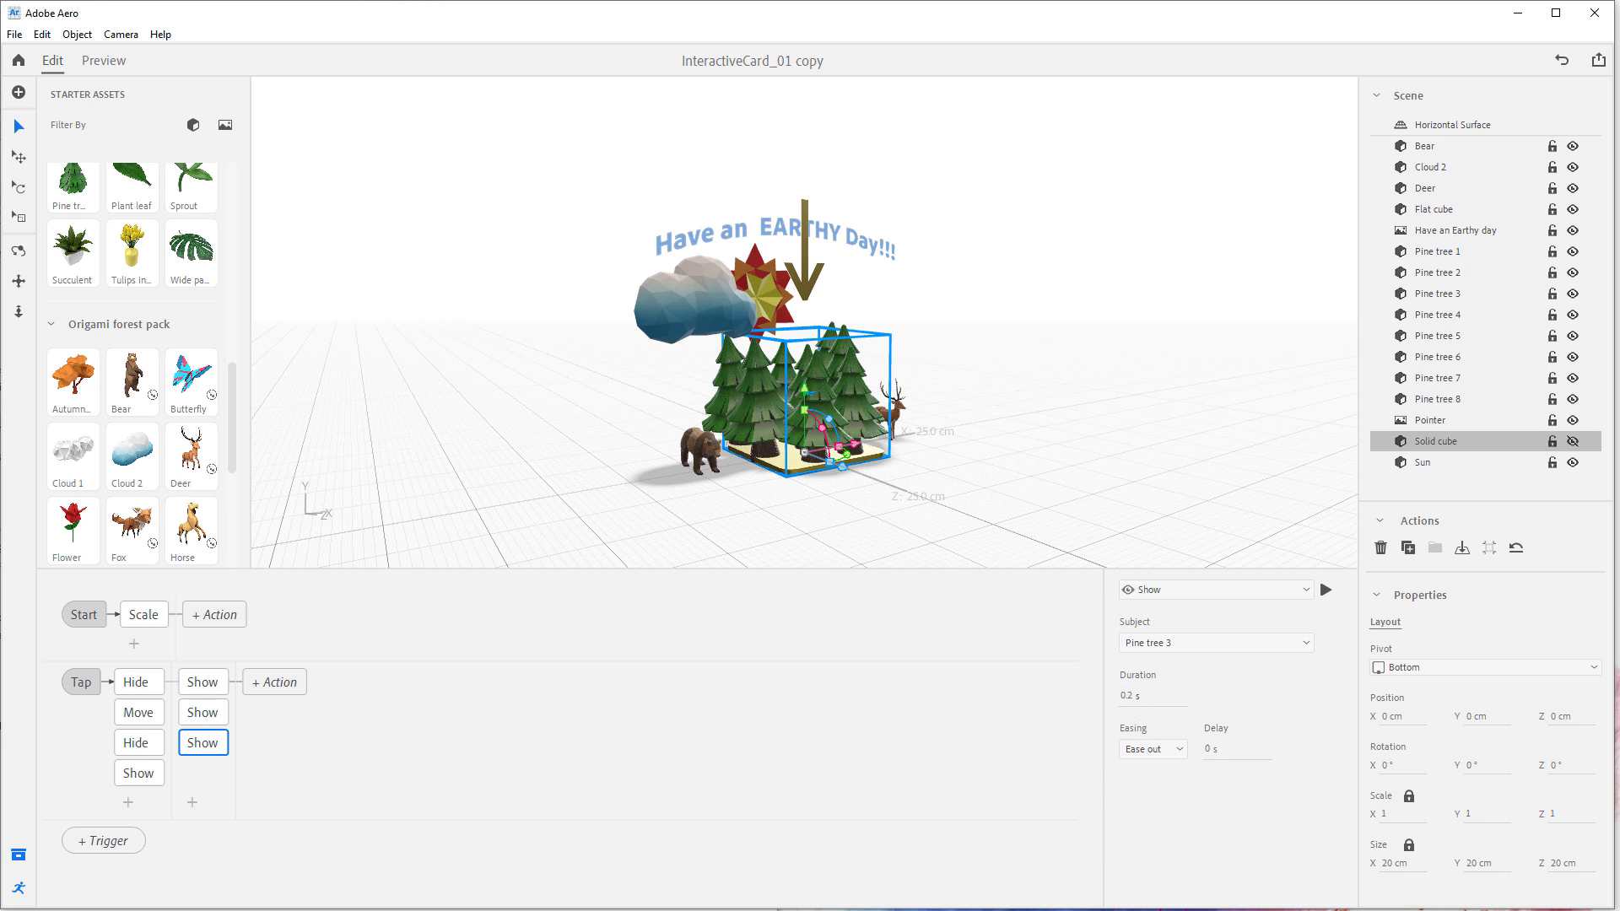
{"action": "left_click", "coordinate": [1129, 695]}
{"action": "left_click", "coordinate": [1206, 747]}
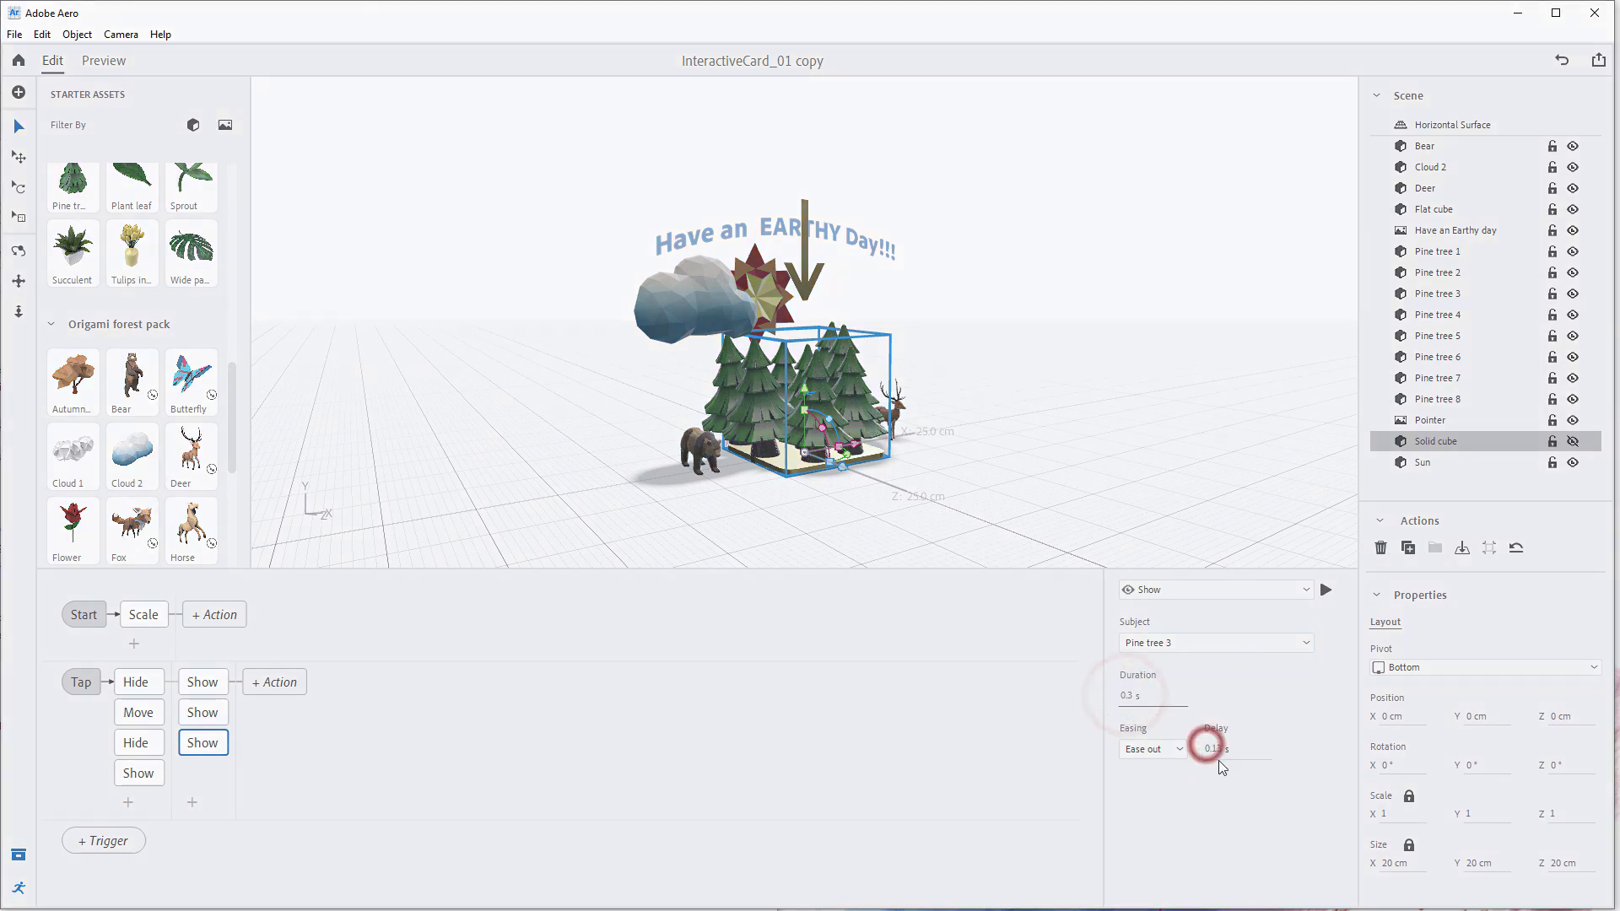